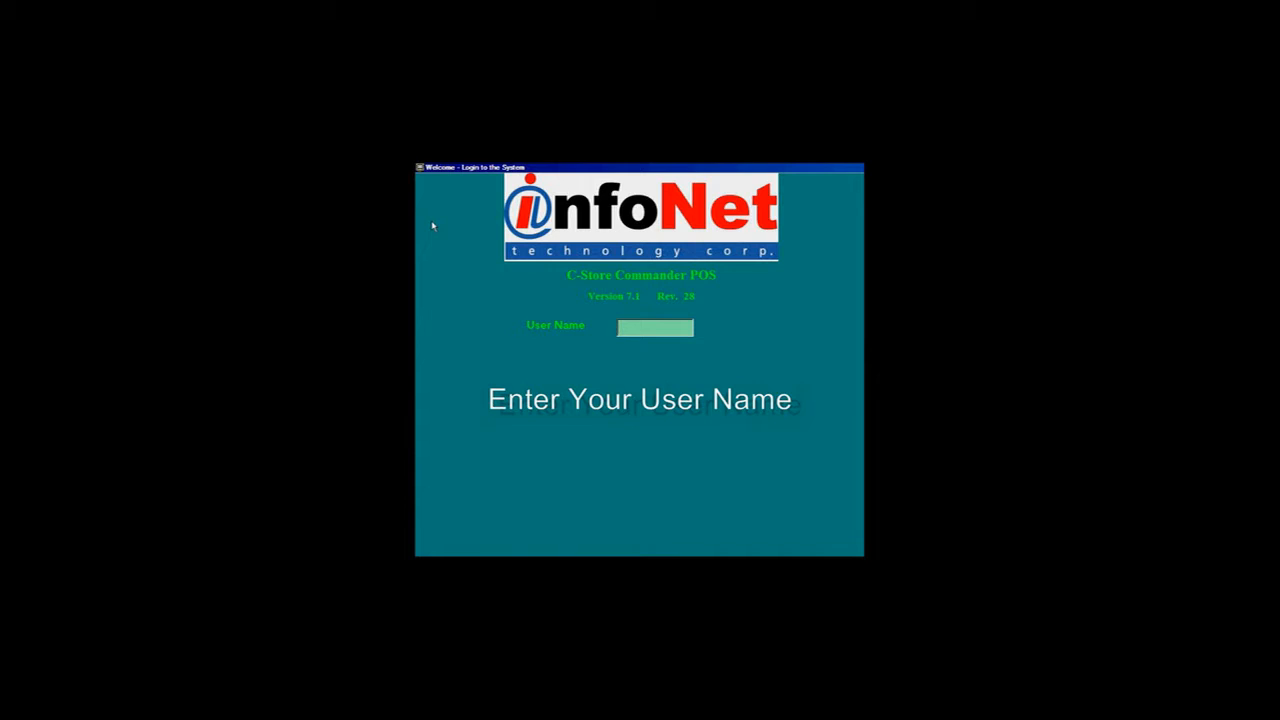
Step: Sign in to the point-of-sale system with the cashier's user name and password
{"action": "type", "text": "x"}
{"action": "key", "text": "Return"}
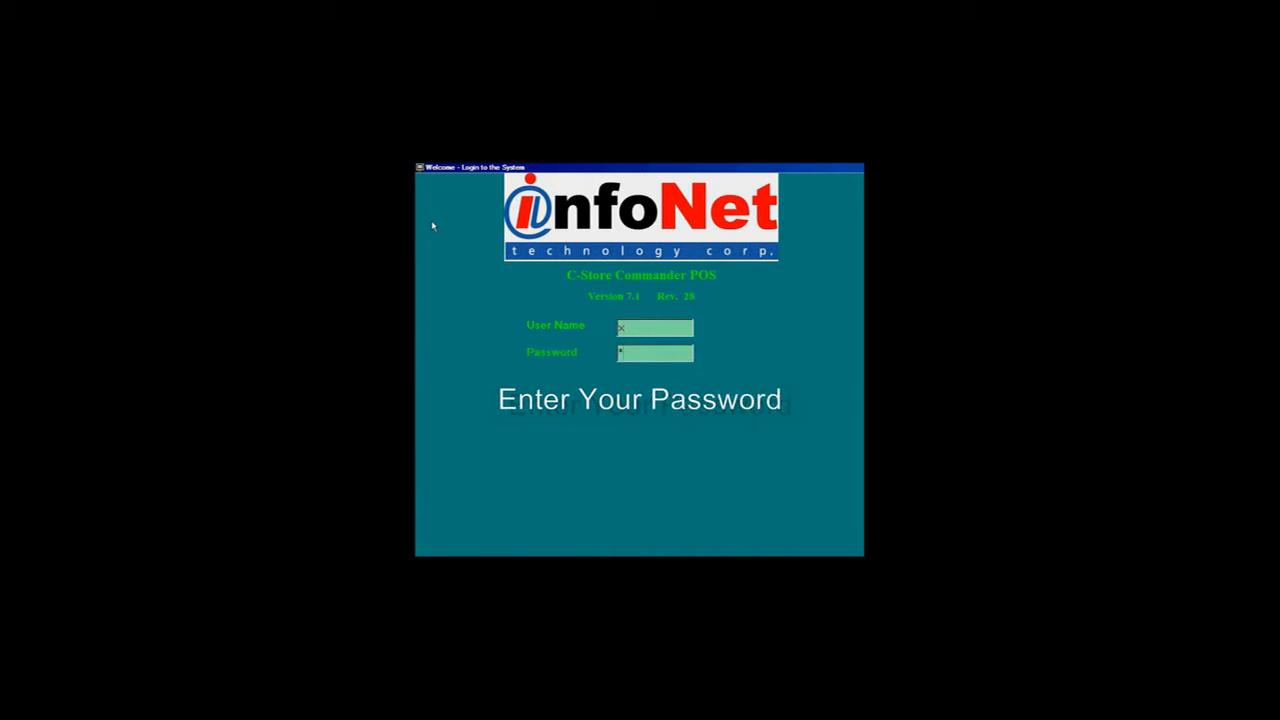
{"action": "key", "text": "Return"}
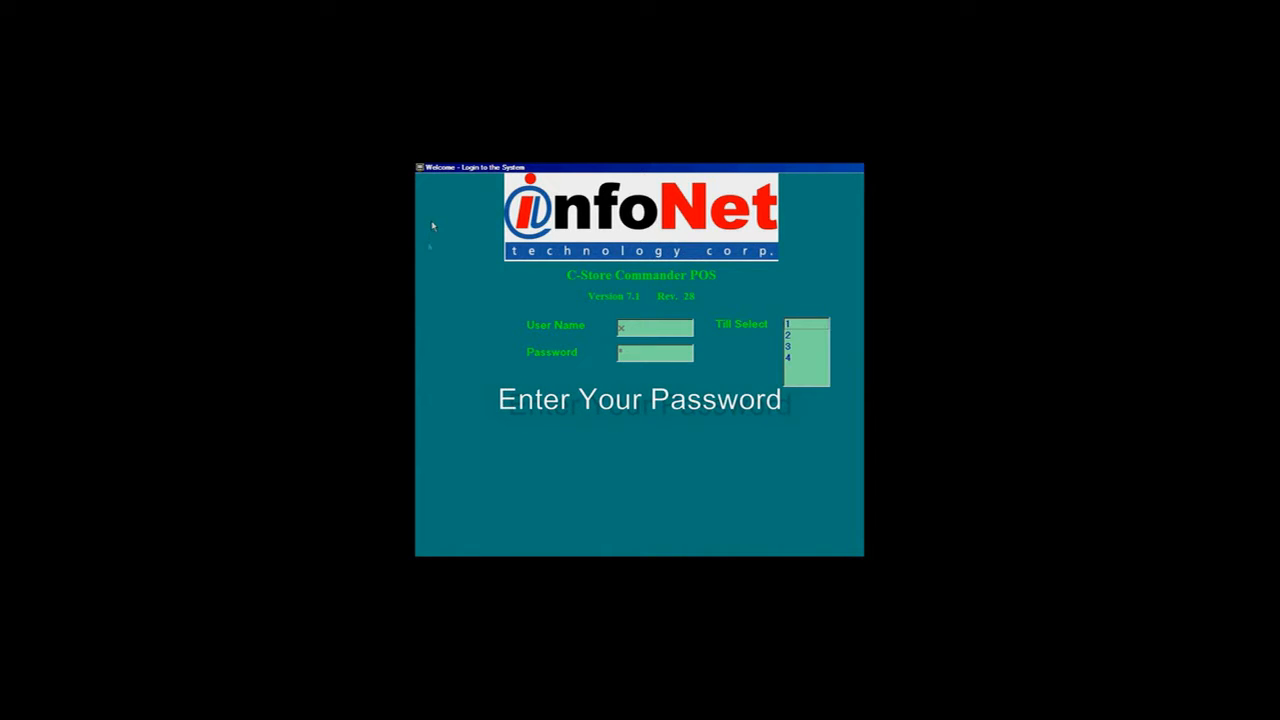
Step: Choose till 1, accept the 150.00 float and proceed with shift 1
{"action": "left_click", "coordinate": [790, 326]}
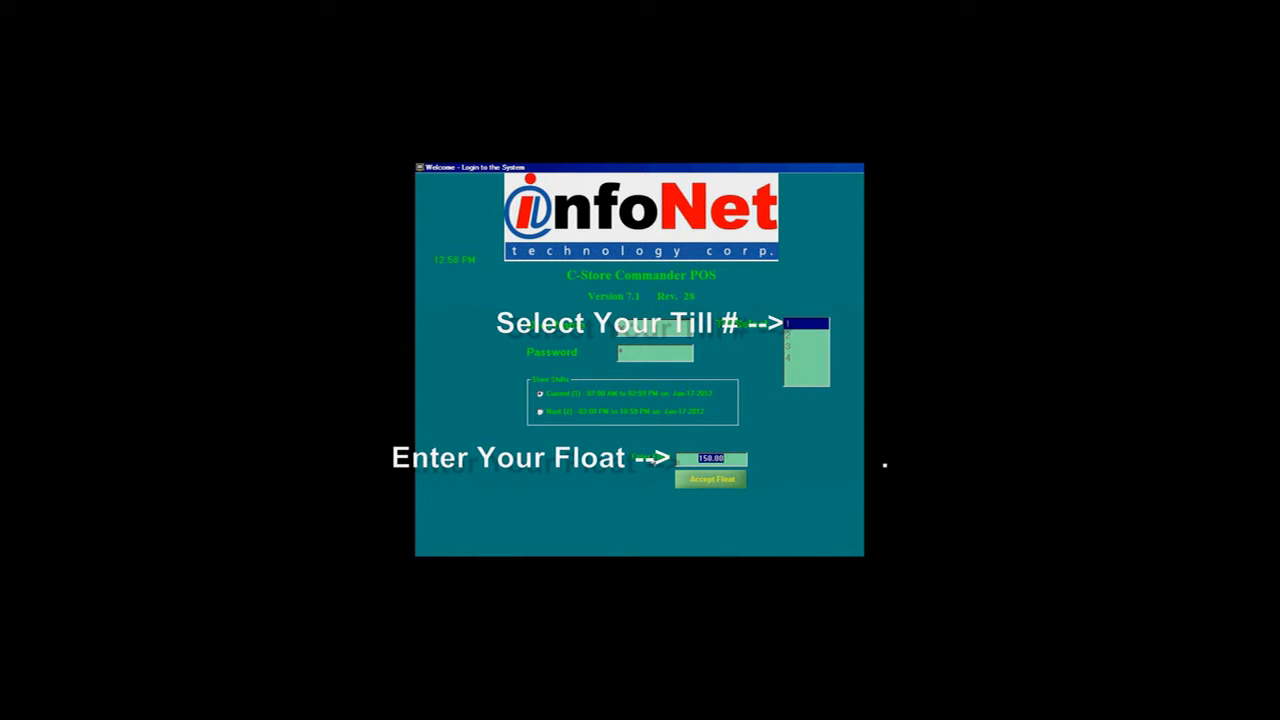
{"action": "left_click", "coordinate": [700, 481]}
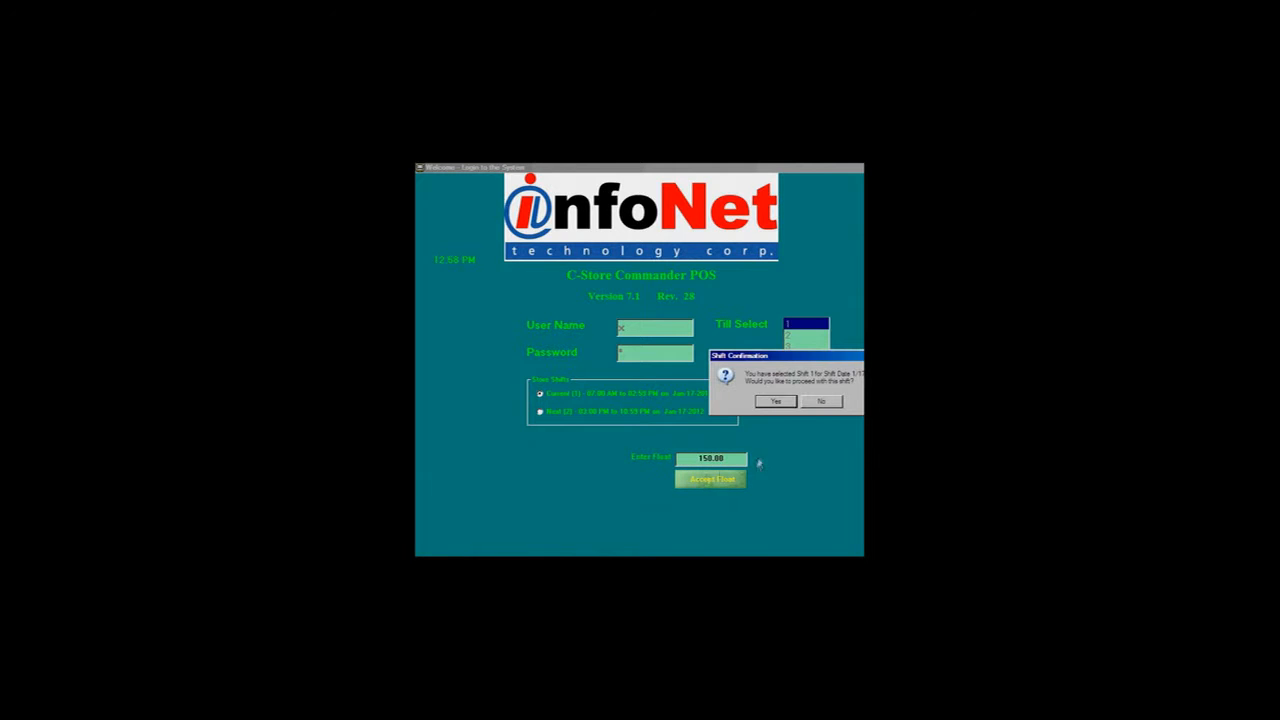
{"action": "left_click", "coordinate": [769, 404]}
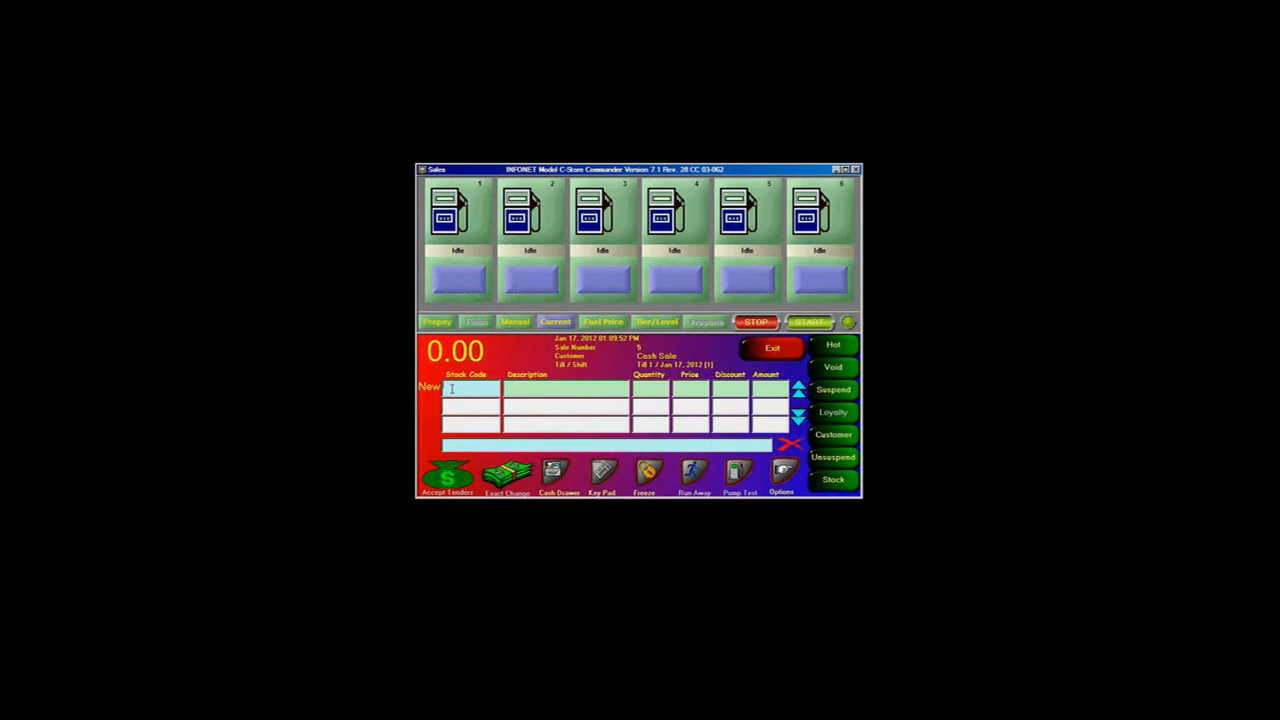
{"action": "type", "text": "056070001023"}
{"action": "key", "text": "Return"}
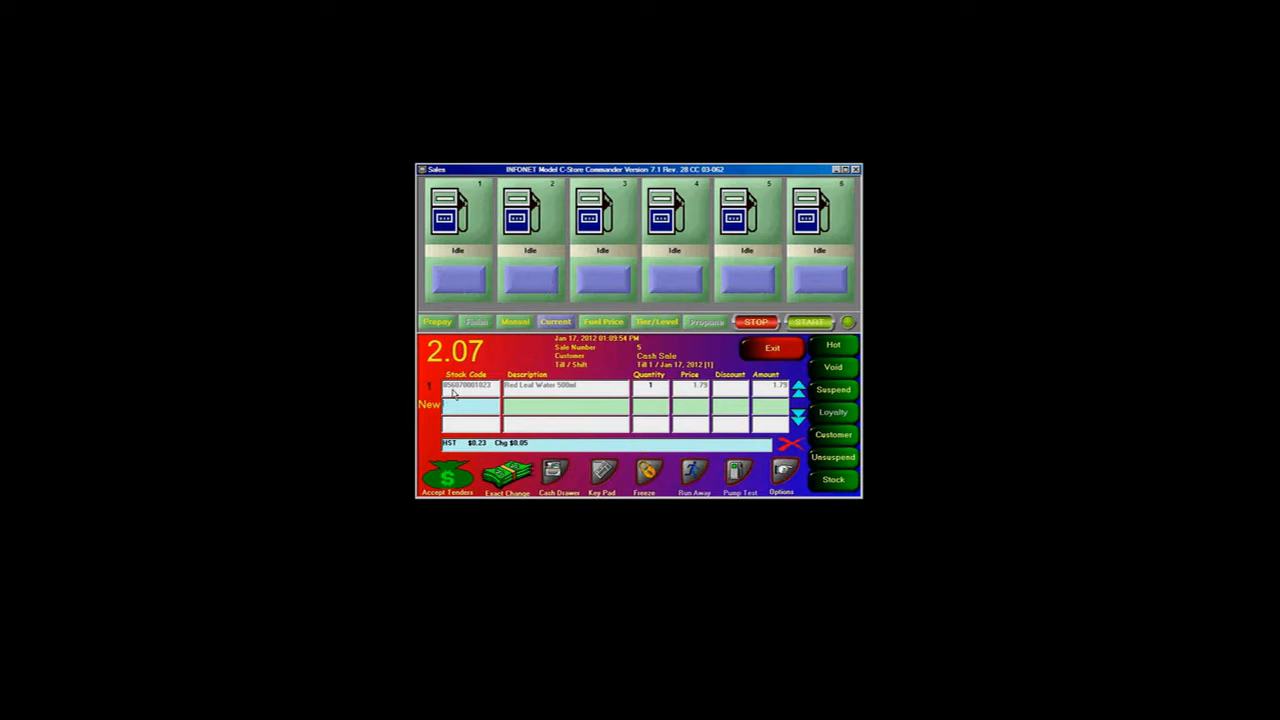
{"action": "type", "text": "06999100"}
{"action": "key", "text": "Return"}
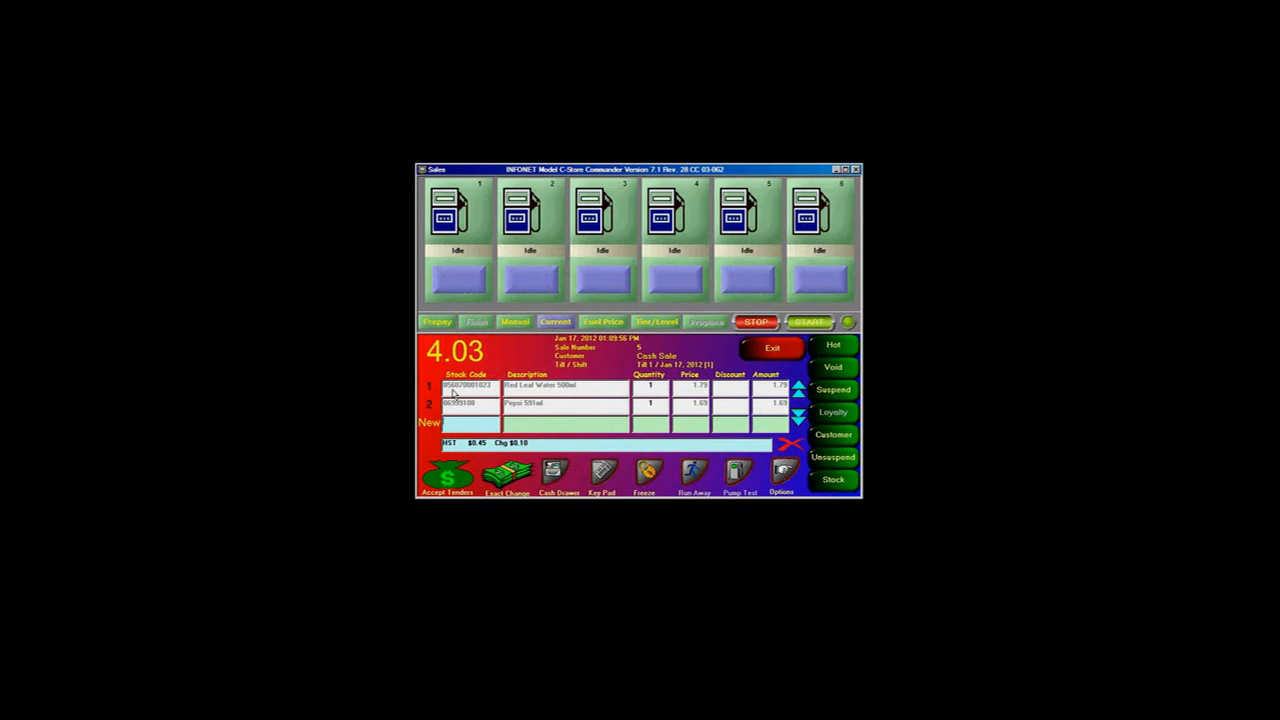
{"action": "type", "text": "06710507"}
{"action": "key", "text": "Return"}
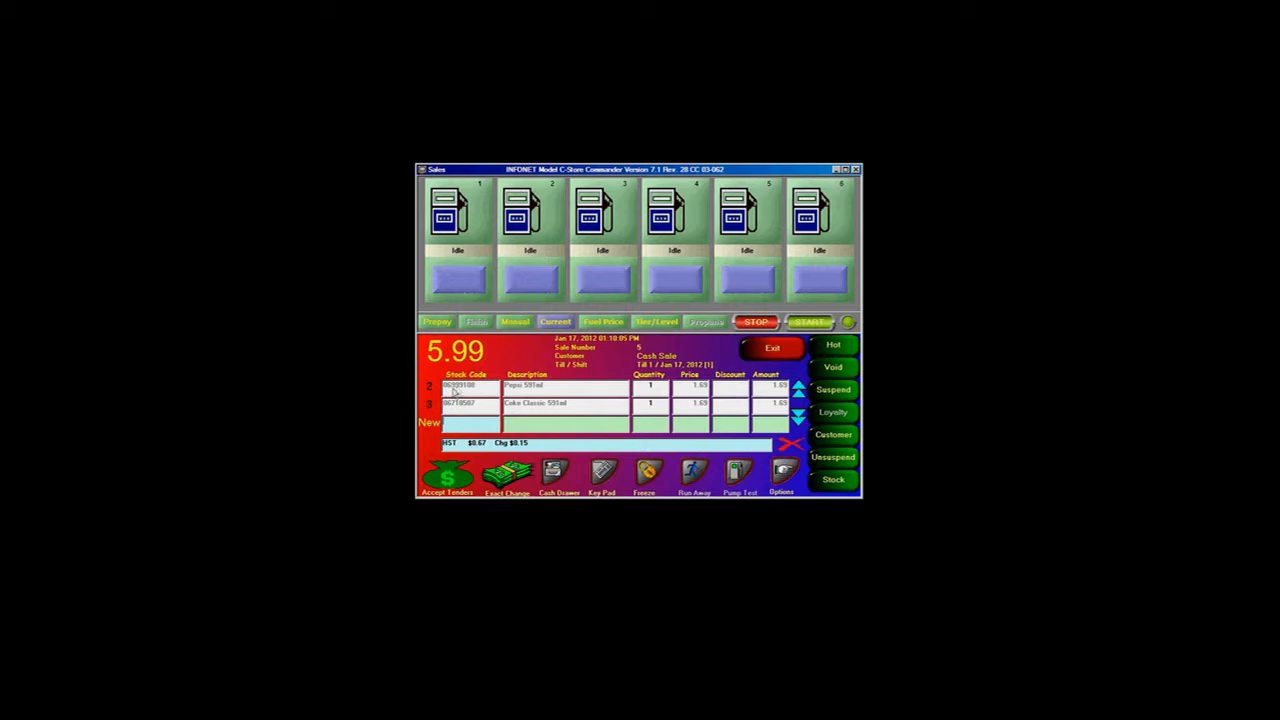
Step: Delete the Coke Classic 591ml line from the sale
{"action": "left_click", "coordinate": [650, 403]}
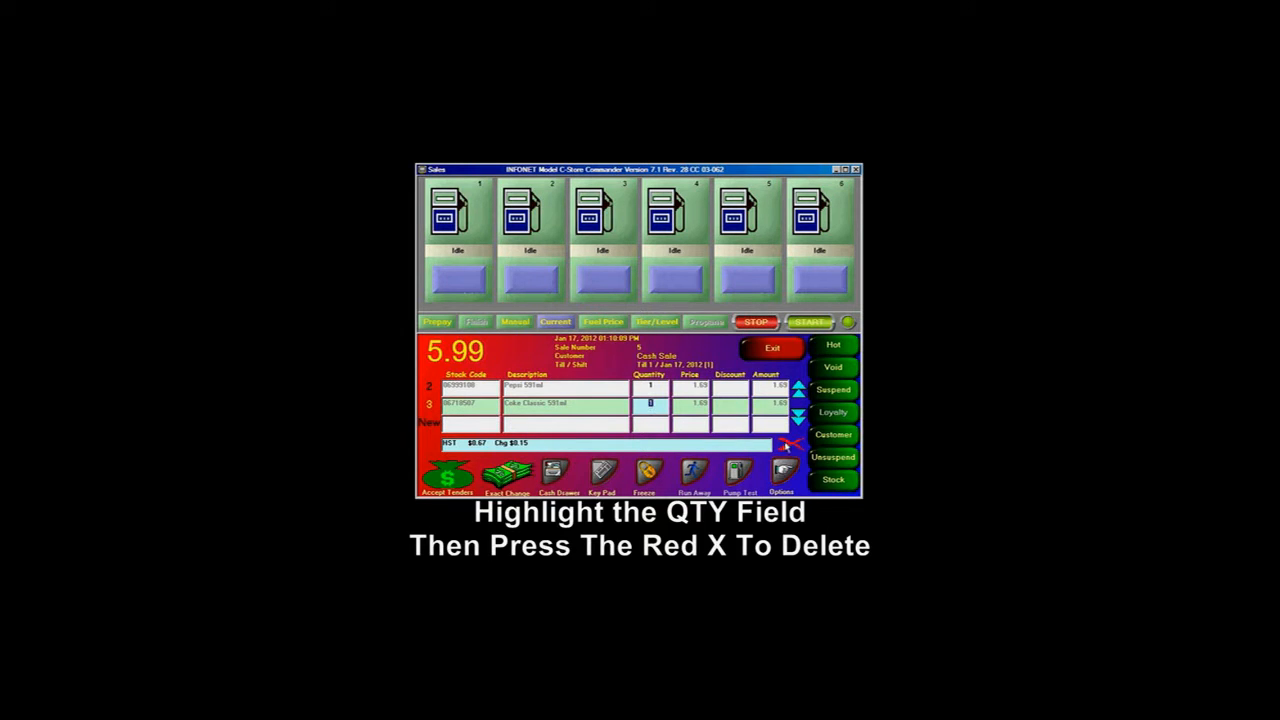
{"action": "left_click", "coordinate": [790, 446]}
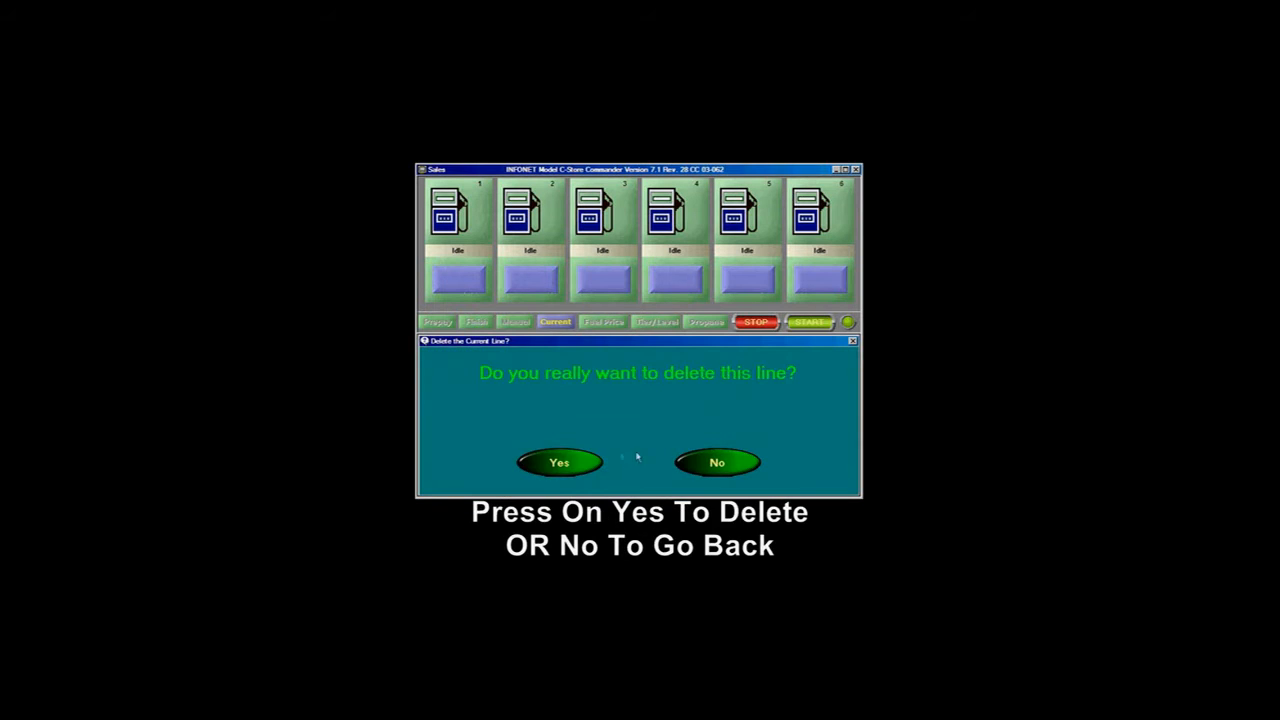
{"action": "left_click", "coordinate": [562, 463]}
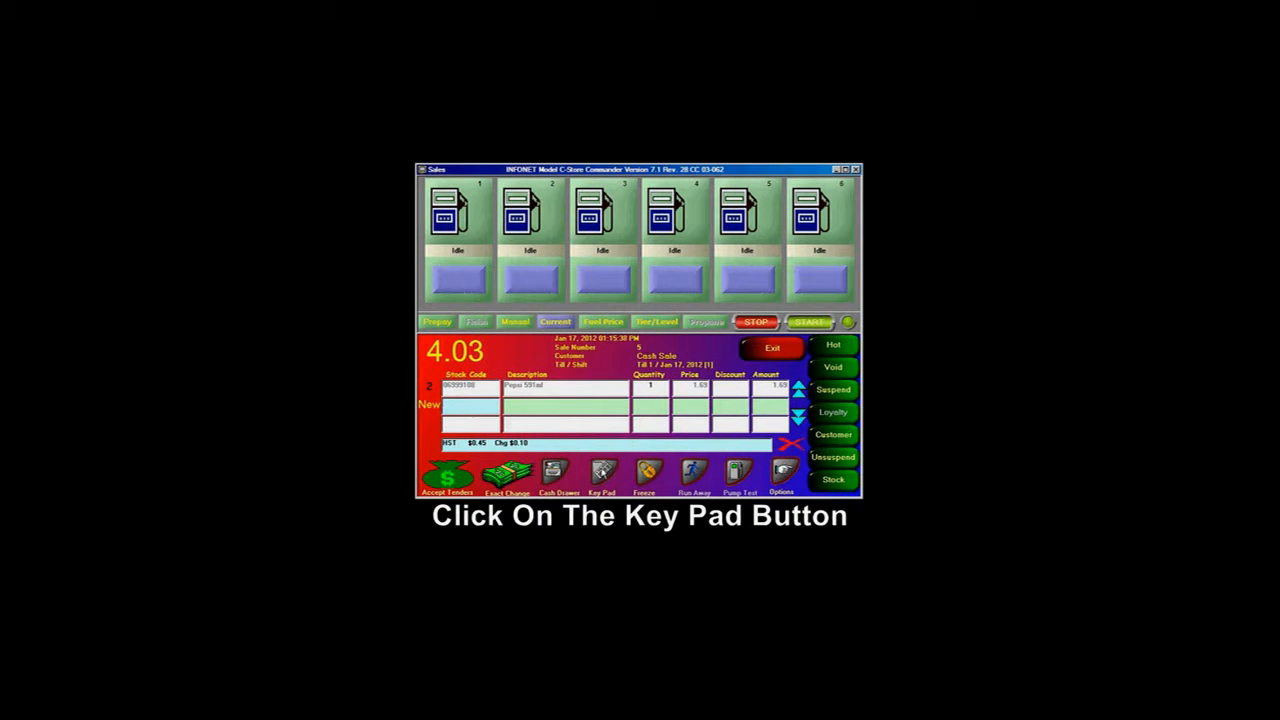
Step: Add White Onion by PLU number 4023 and another Pepsi 591ml by stock code 06999100 to the sale
{"action": "left_click", "coordinate": [603, 473]}
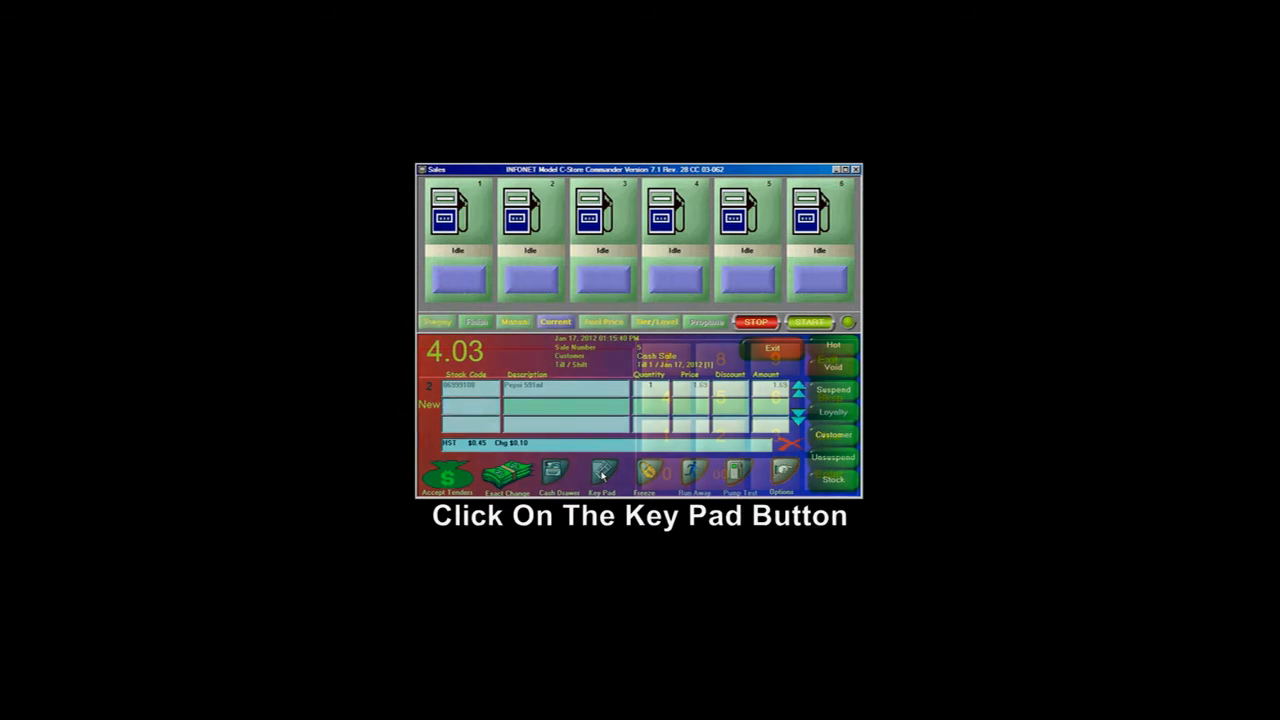
{"action": "left_click", "coordinate": [667, 400]}
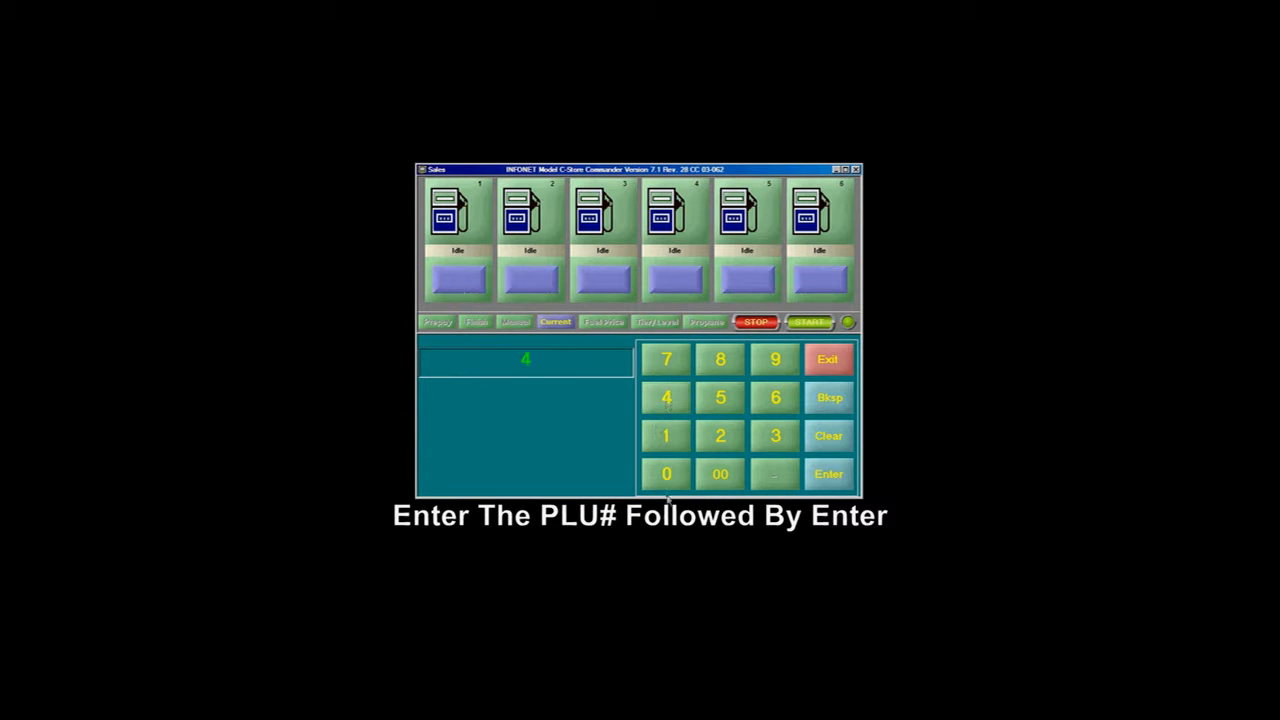
{"action": "left_click", "coordinate": [667, 474]}
{"action": "left_click", "coordinate": [721, 440]}
{"action": "left_click", "coordinate": [766, 438]}
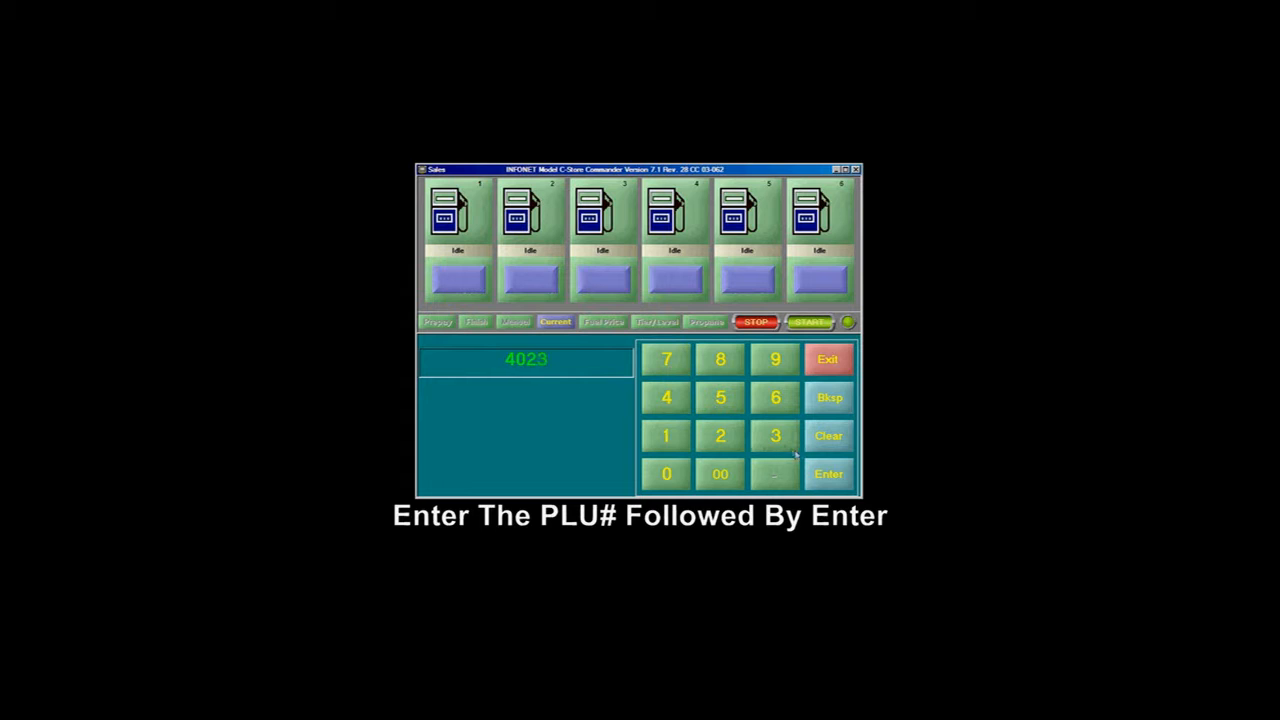
{"action": "left_click", "coordinate": [822, 473]}
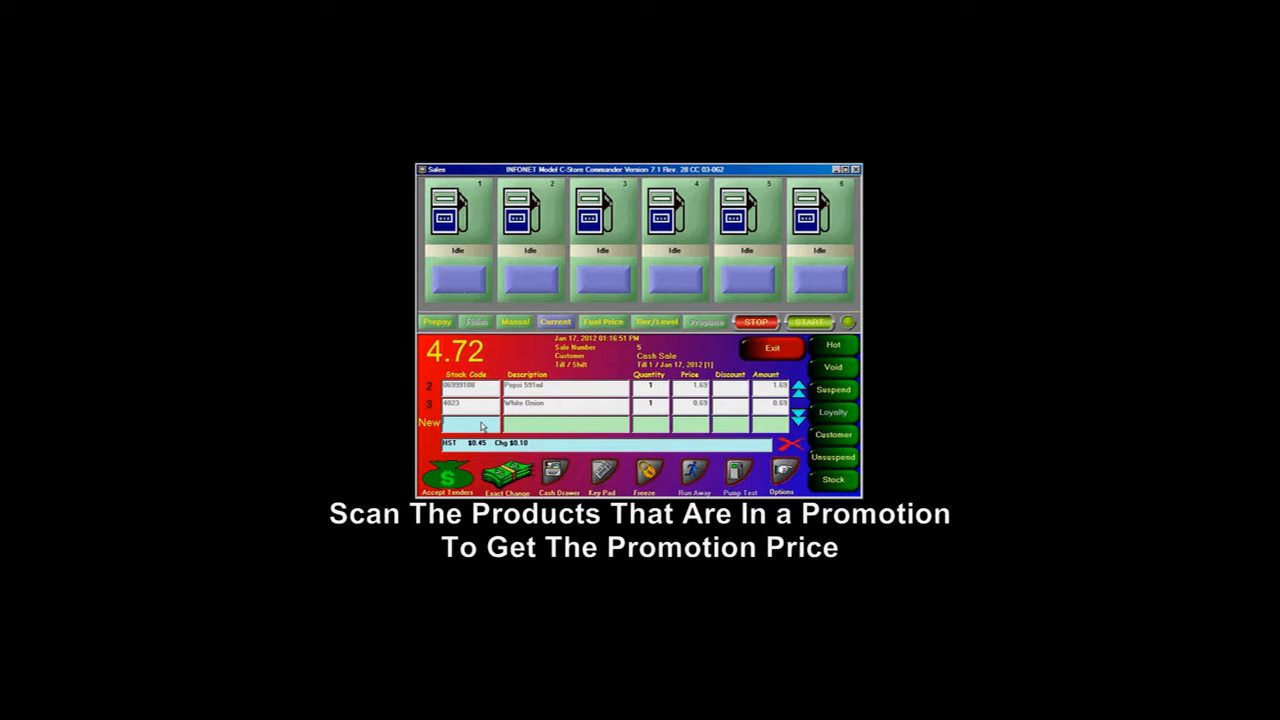
{"action": "type", "text": "06999100"}
{"action": "key", "text": "Return"}
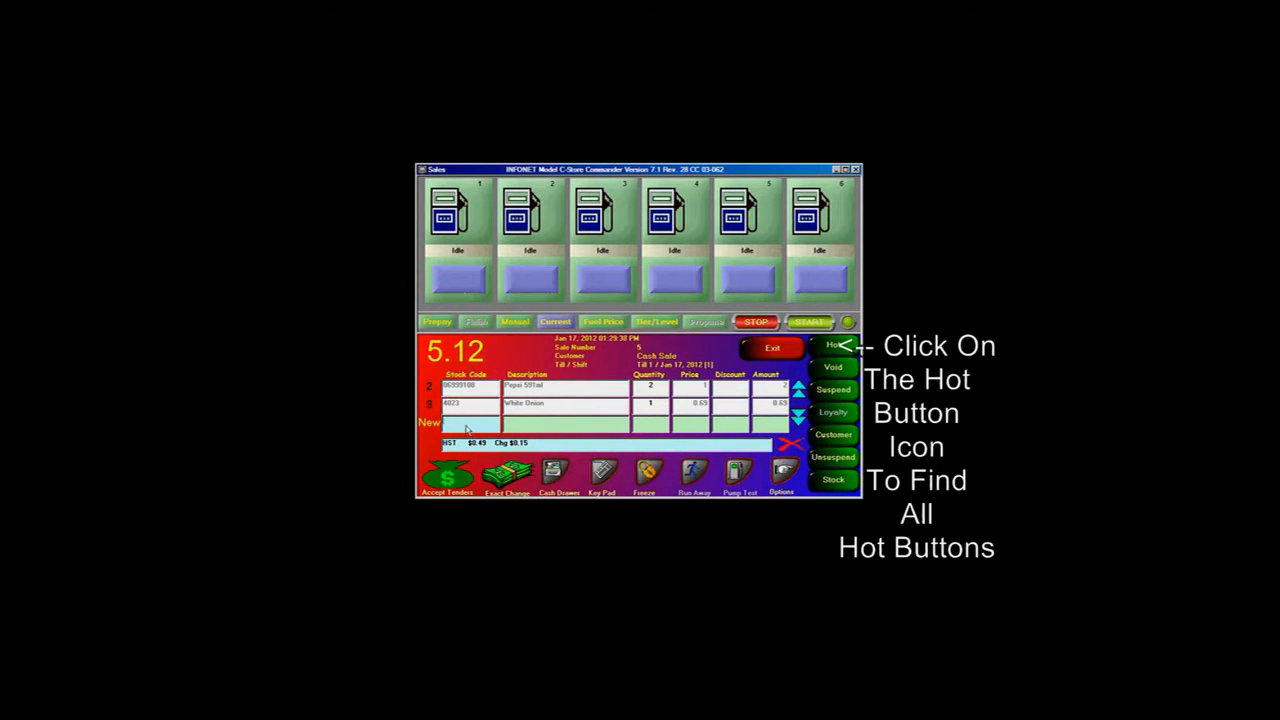
Step: Add coffees to the sale from the hot product selection, including a quantity of three for 32oz Coffee
{"action": "left_click", "coordinate": [829, 349]}
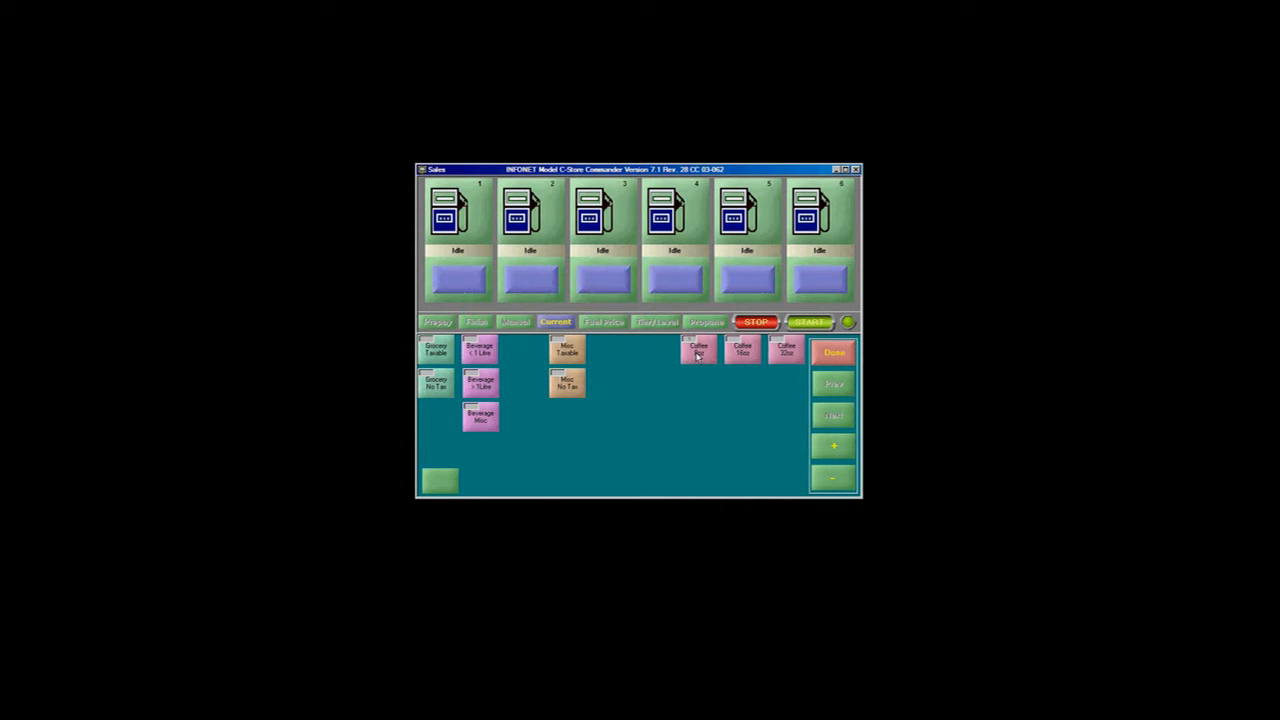
{"action": "left_click", "coordinate": [833, 479]}
{"action": "left_click", "coordinate": [836, 449]}
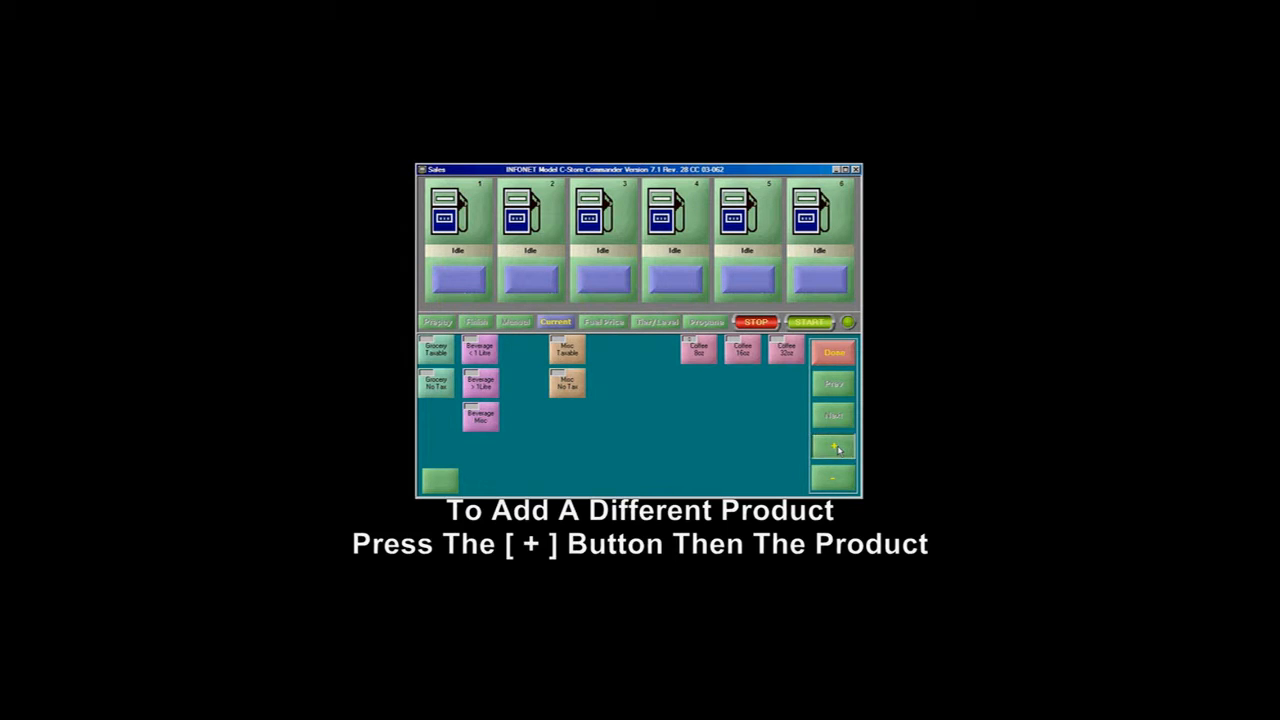
{"action": "left_click", "coordinate": [737, 356]}
{"action": "left_click", "coordinate": [738, 358]}
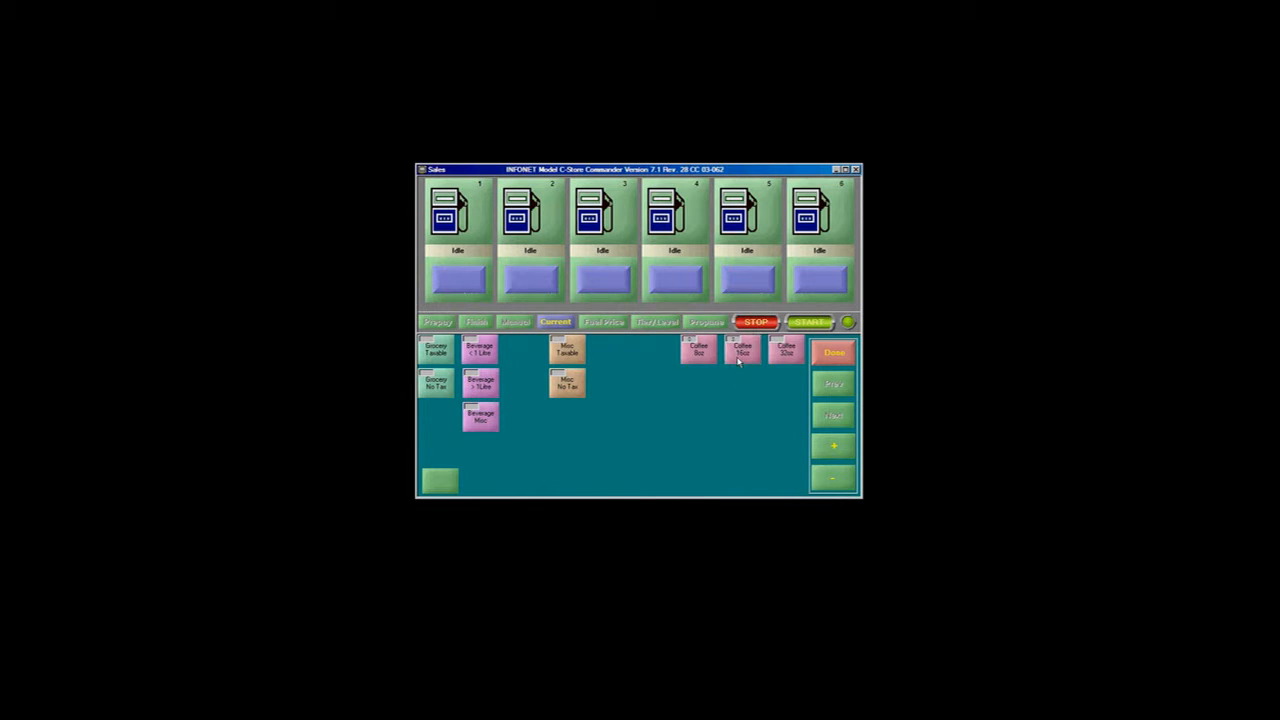
{"action": "left_click", "coordinate": [741, 363]}
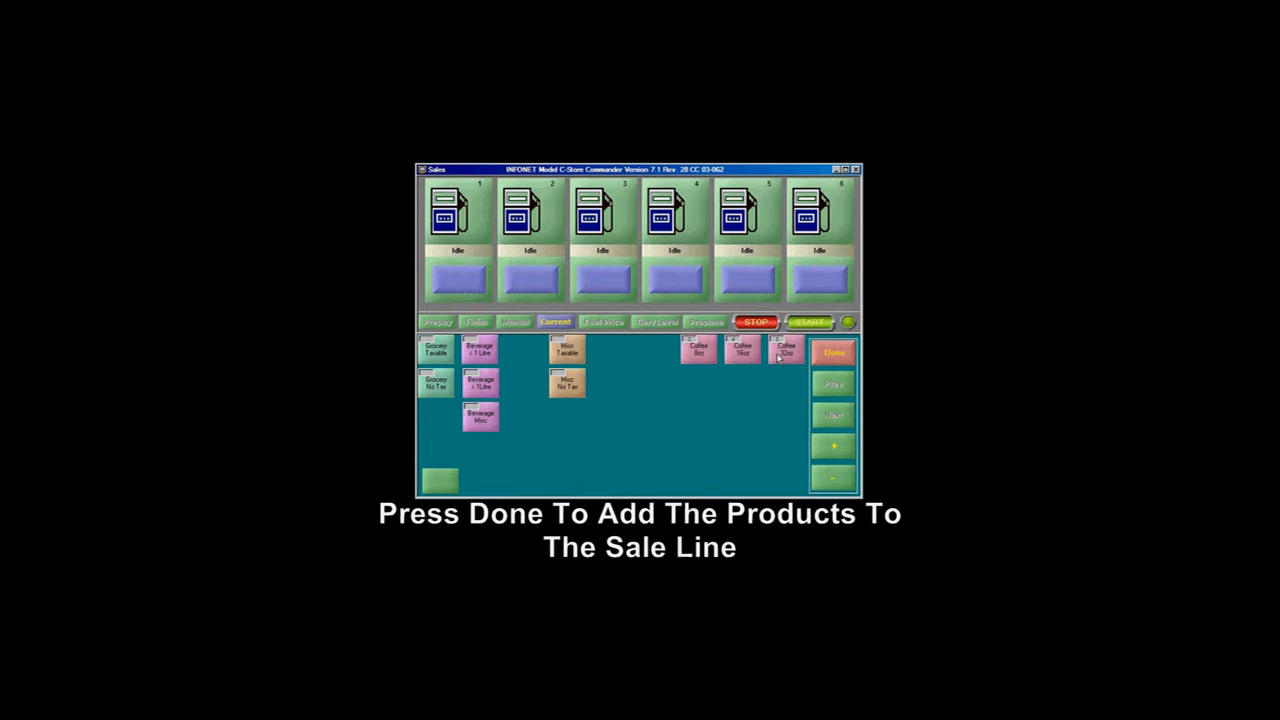
{"action": "left_click", "coordinate": [834, 354]}
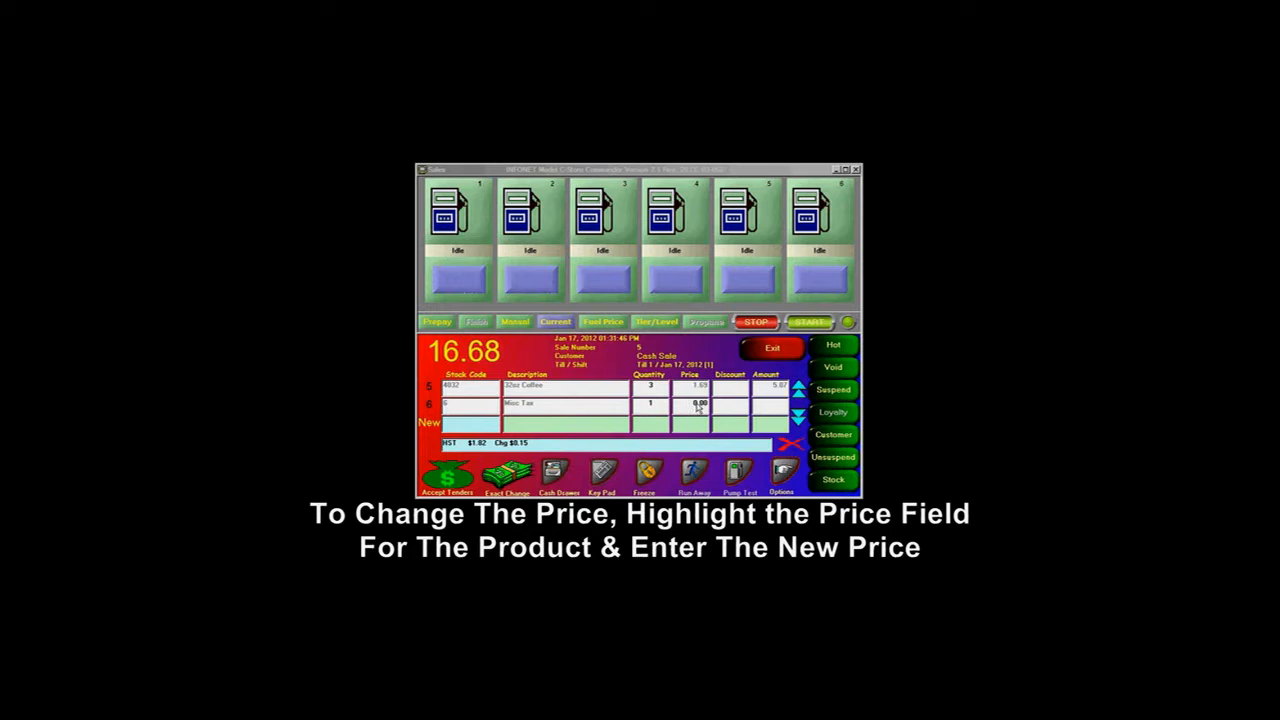
Step: Set the price of the Misc Tax line to 2.99 and give Wrong Price as the reason for the change
{"action": "left_click", "coordinate": [698, 405]}
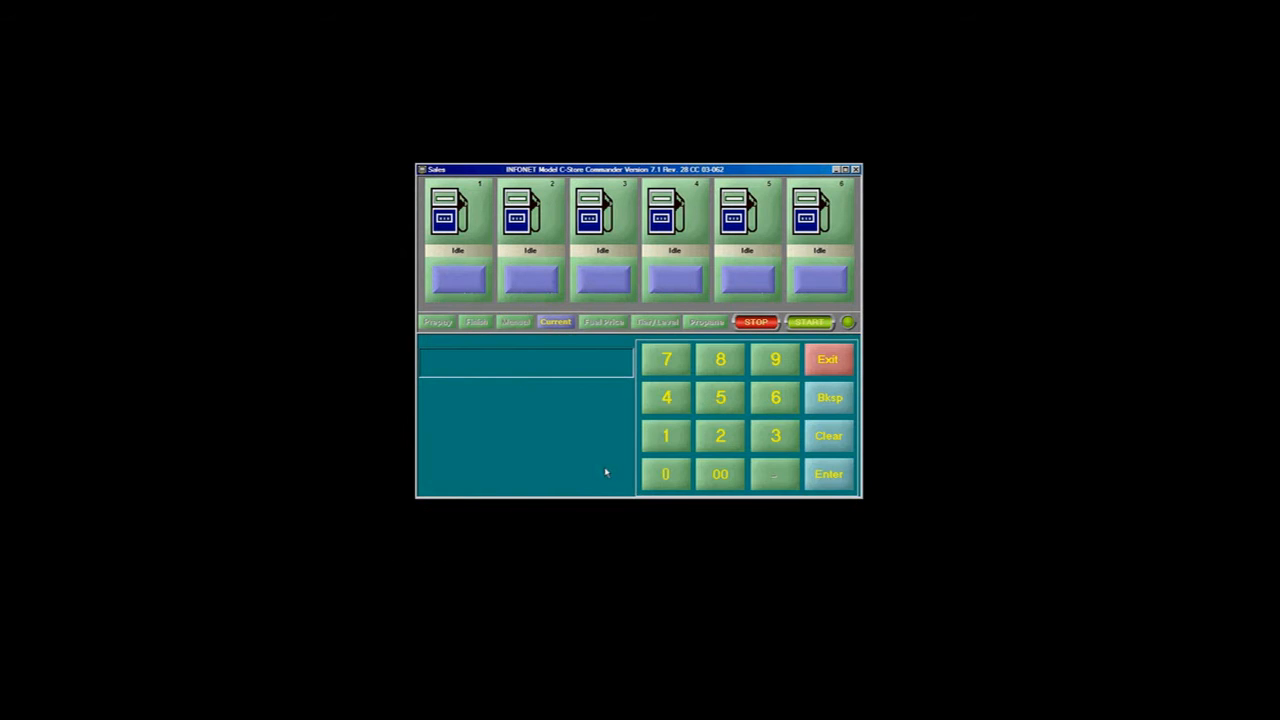
{"action": "left_click", "coordinate": [720, 437]}
{"action": "left_click", "coordinate": [775, 359]}
{"action": "left_click", "coordinate": [775, 359]}
{"action": "left_click", "coordinate": [829, 476]}
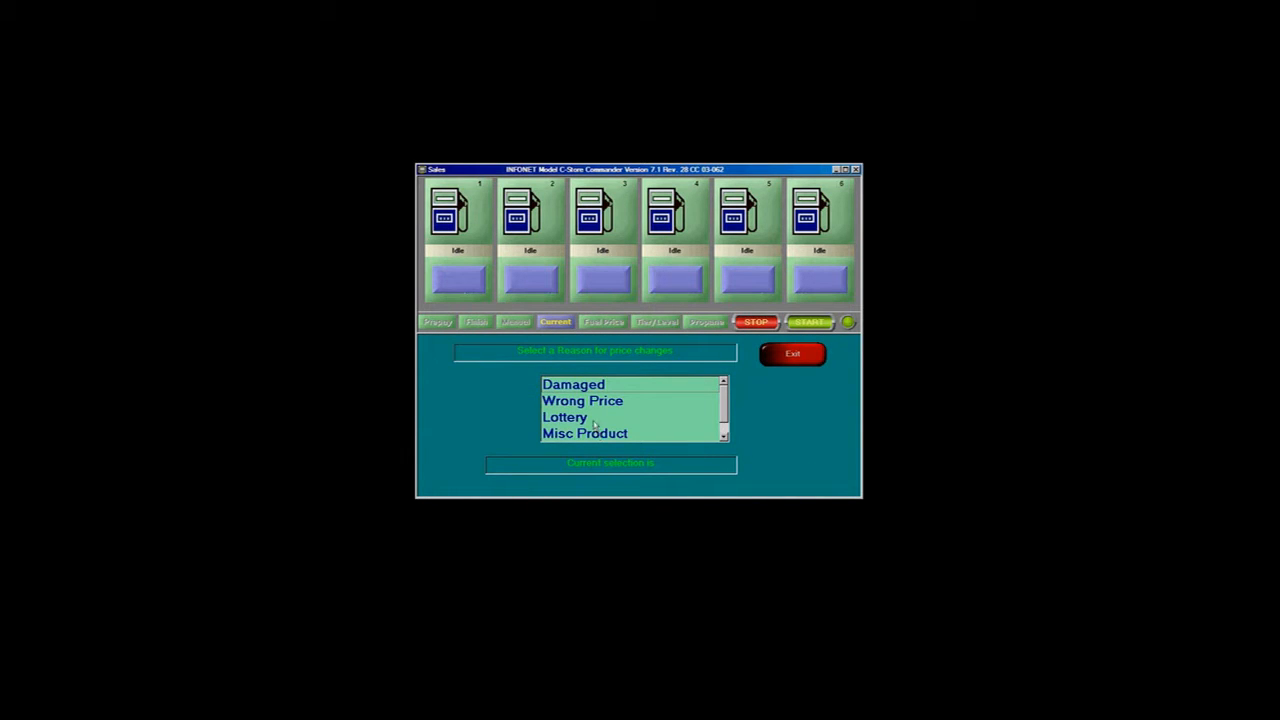
{"action": "left_click", "coordinate": [592, 404]}
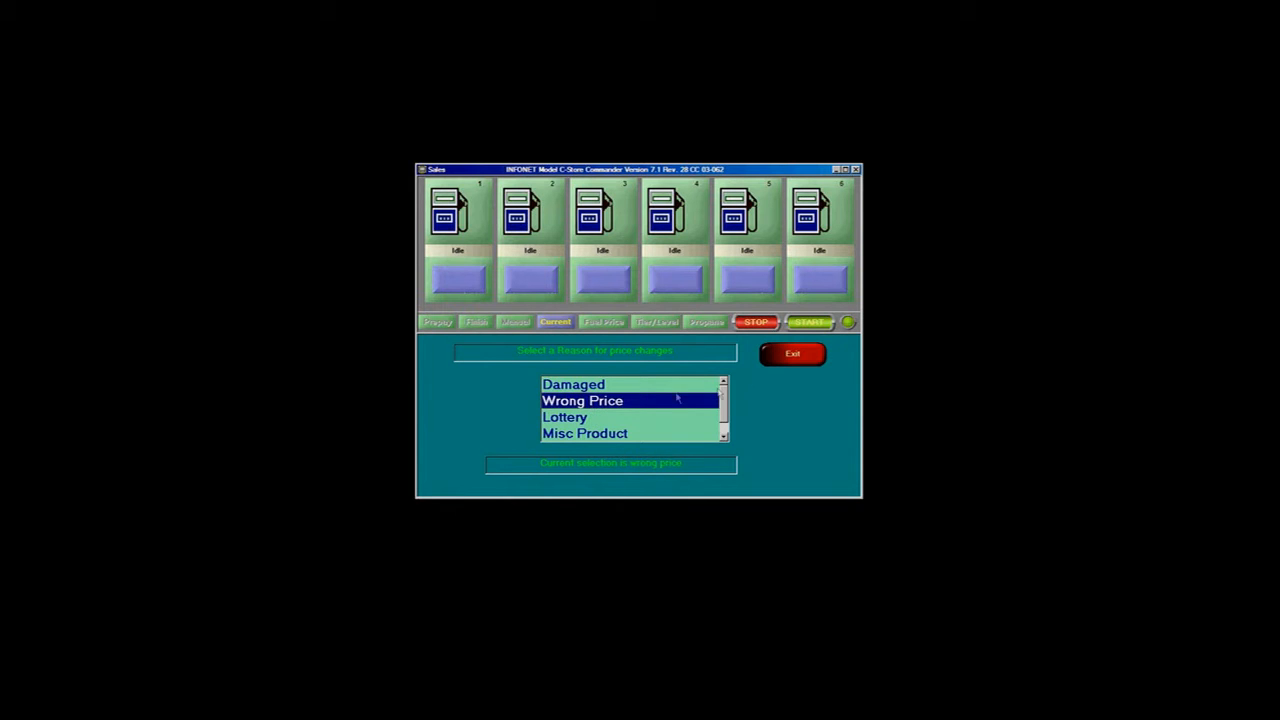
{"action": "left_click", "coordinate": [805, 360]}
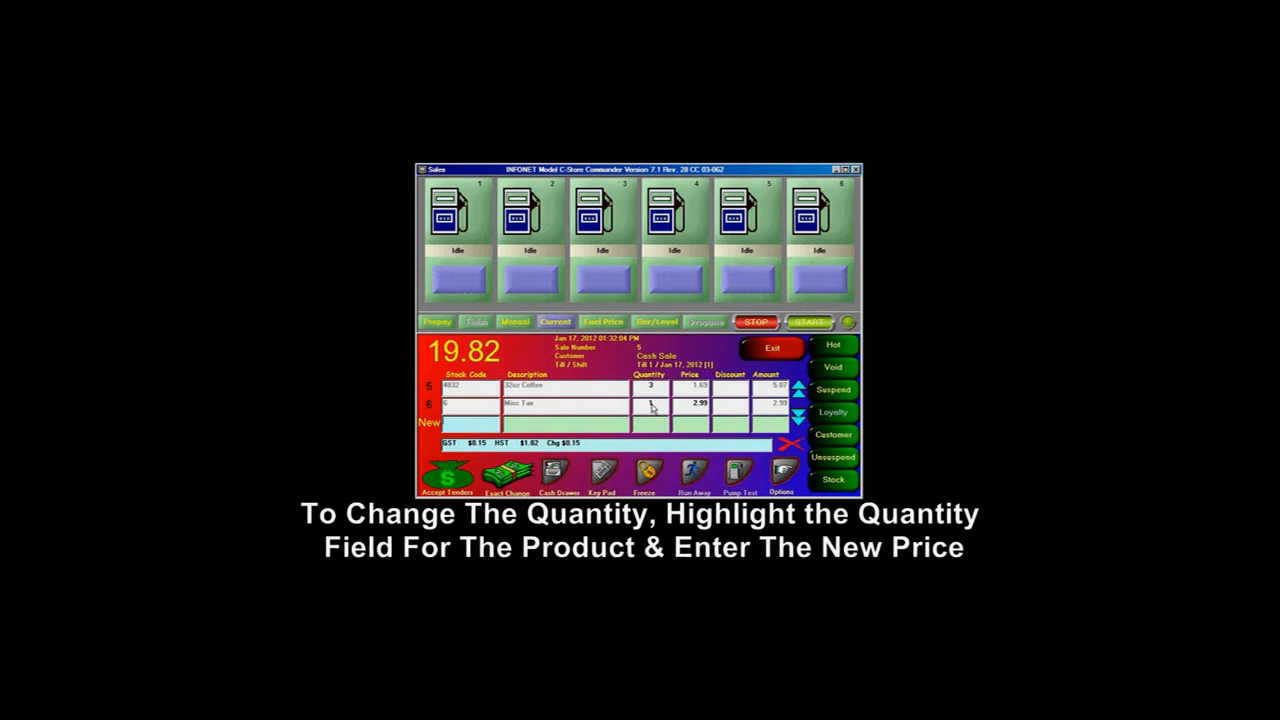
Step: Set the quantity of the Misc Tax line to 4 and return to the new stock code line
{"action": "left_click", "coordinate": [651, 407]}
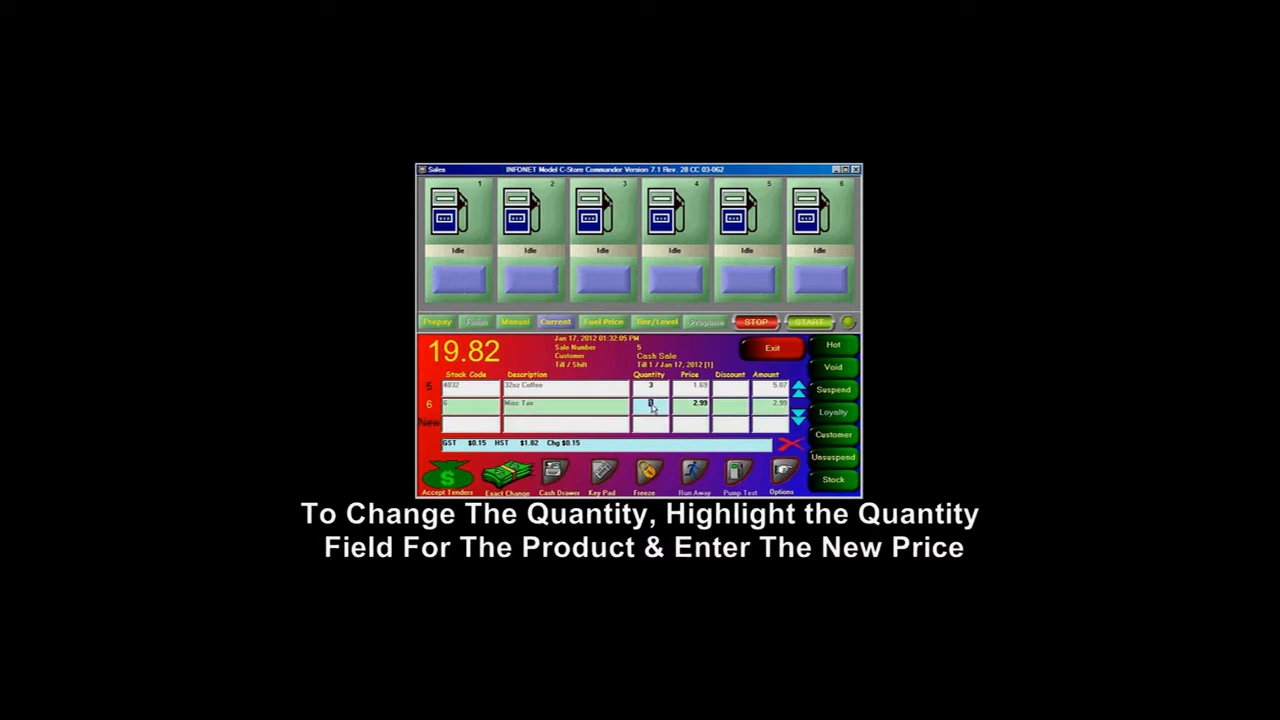
{"action": "left_click", "coordinate": [606, 473]}
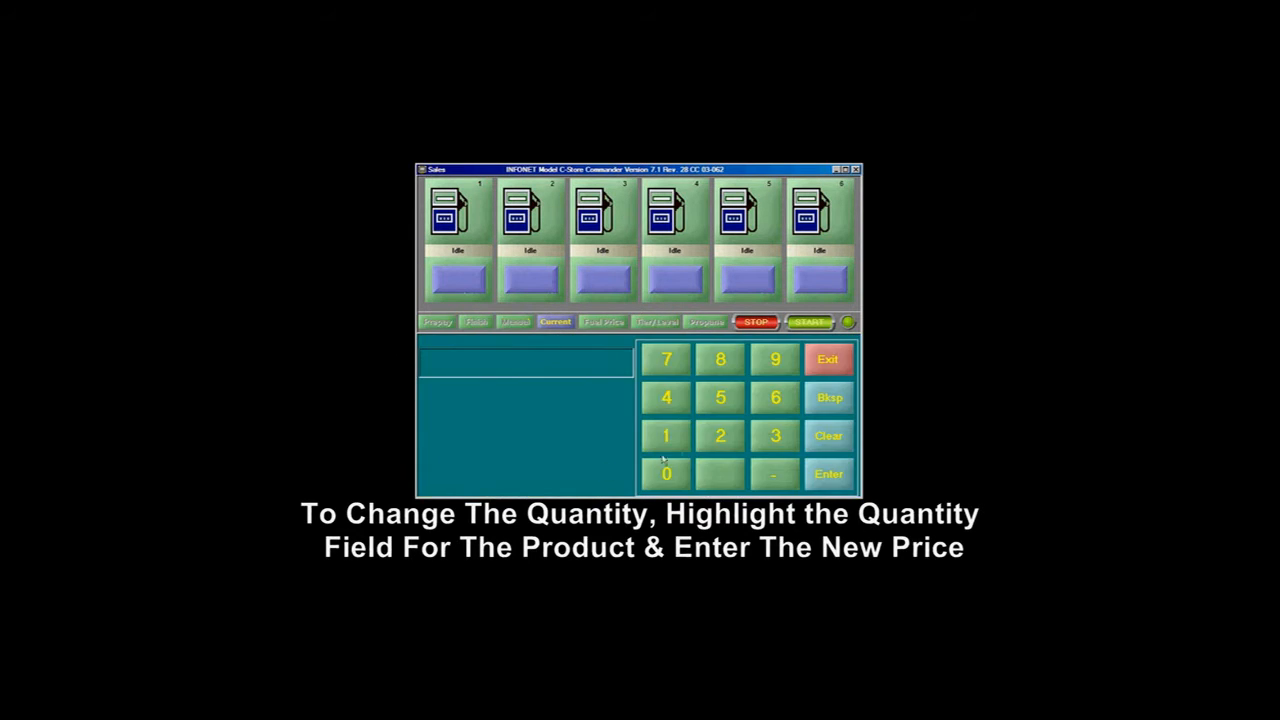
{"action": "left_click", "coordinate": [669, 400]}
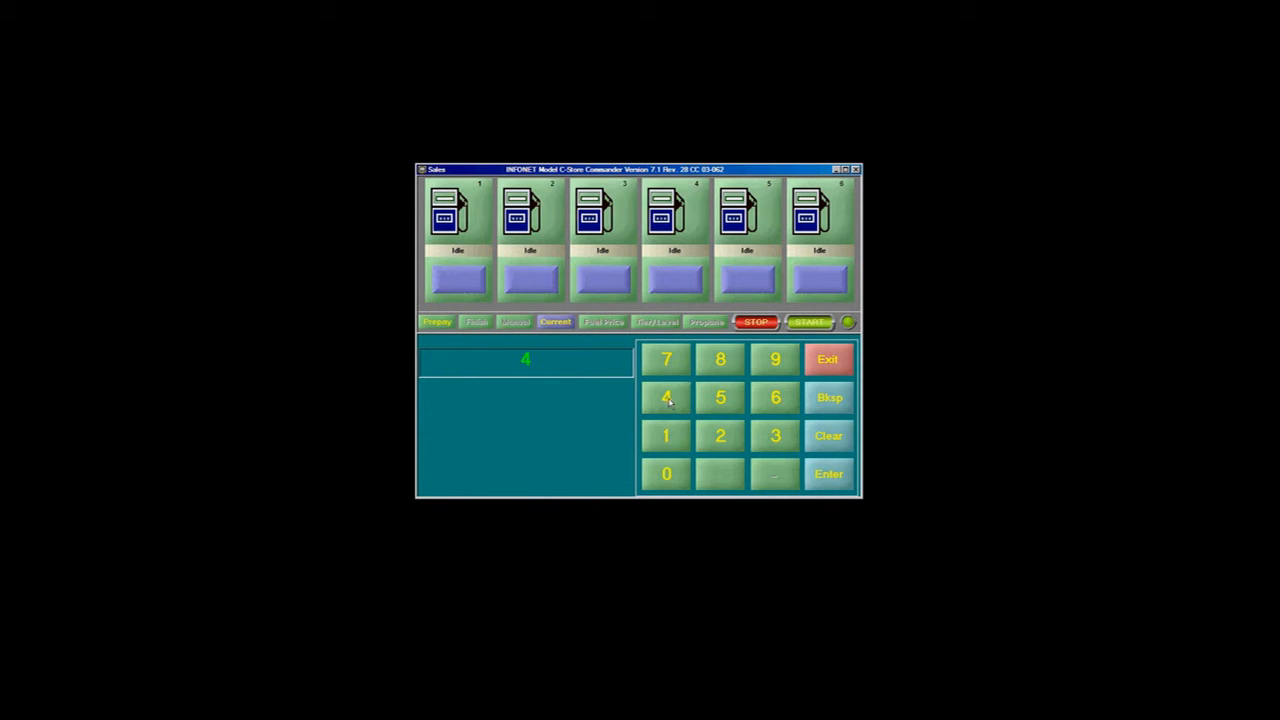
{"action": "left_click", "coordinate": [838, 474]}
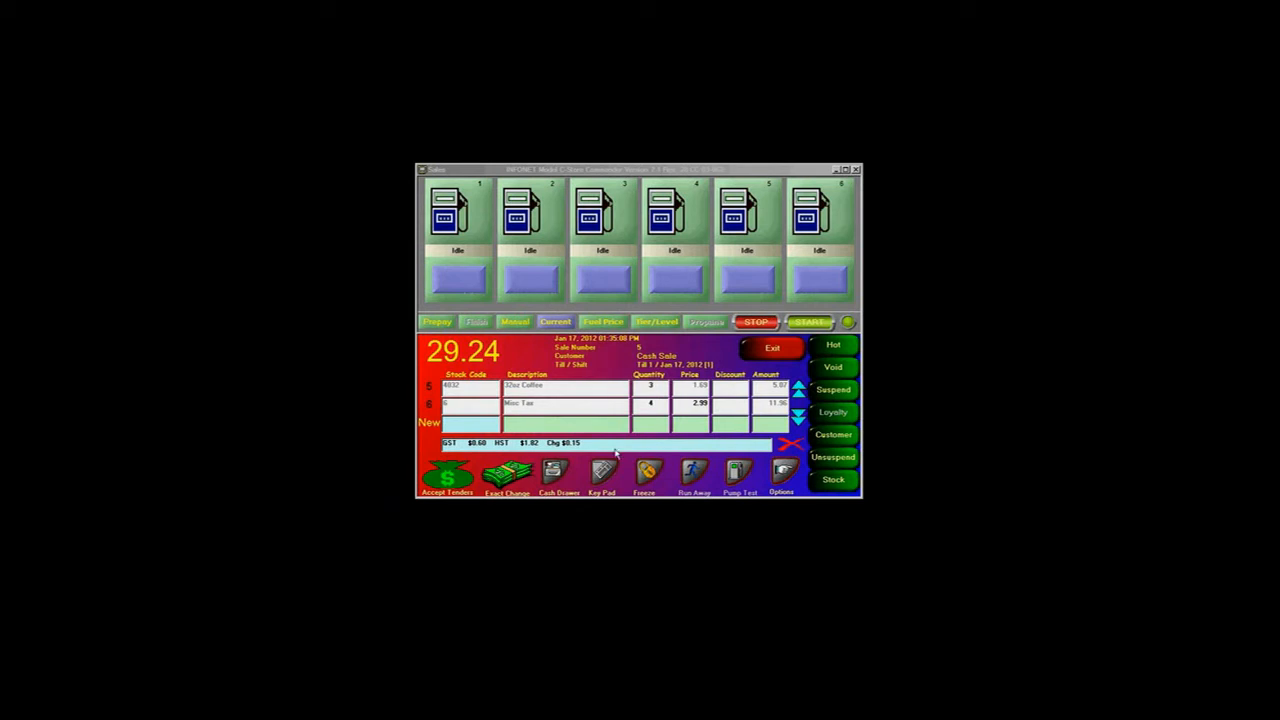
{"action": "left_click", "coordinate": [483, 428]}
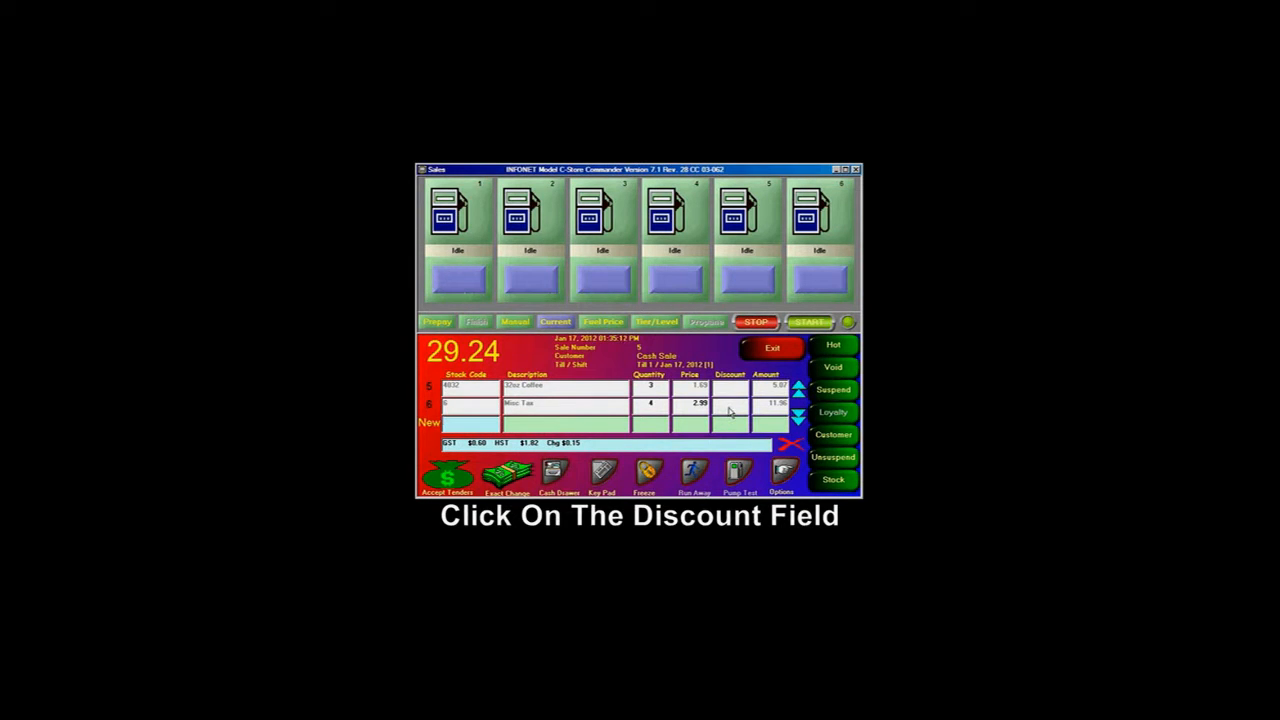
Step: Apply a 25.00 percent discount to the Misc Tax line and give Promotion as the discount reason
{"action": "left_click", "coordinate": [730, 405]}
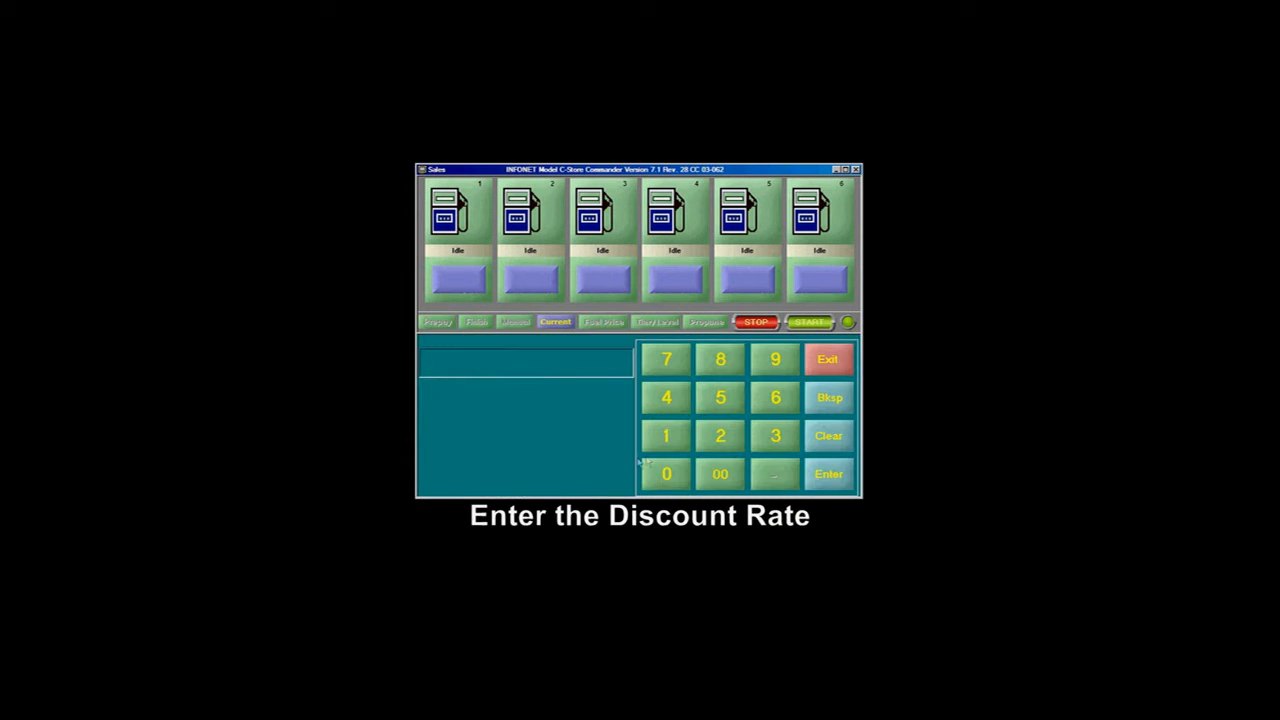
{"action": "left_click", "coordinate": [720, 436]}
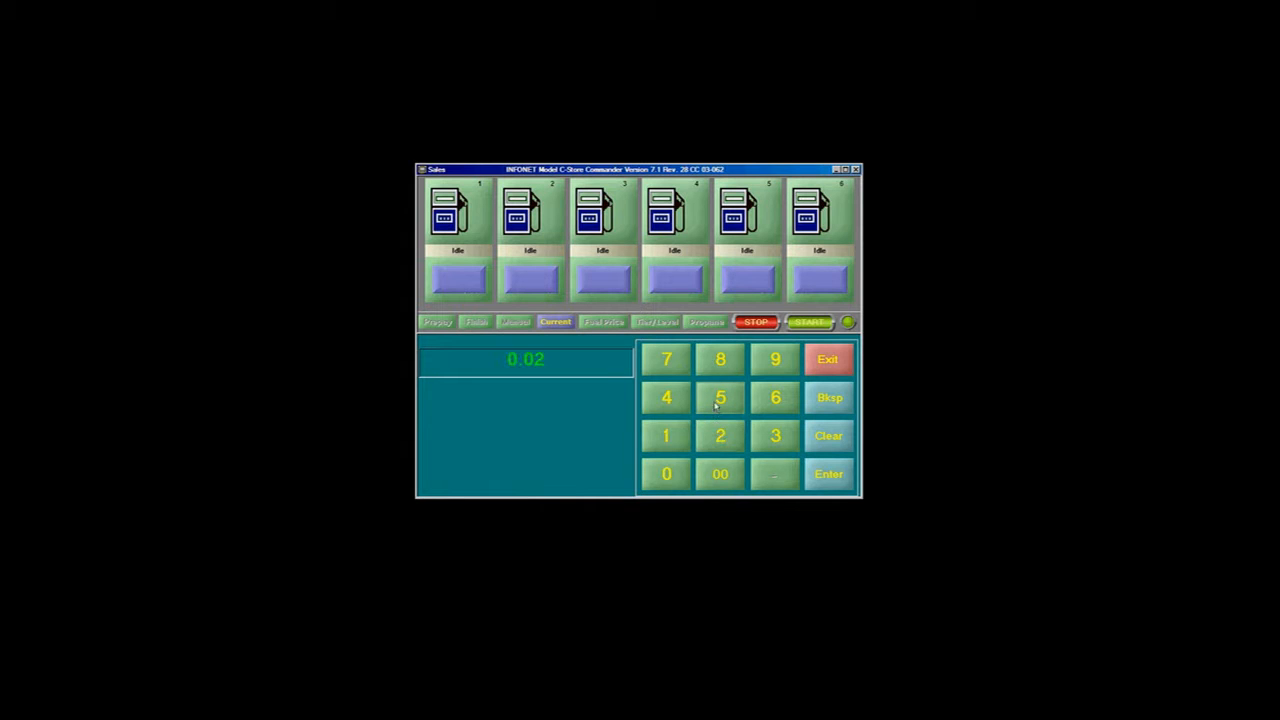
{"action": "left_click", "coordinate": [720, 397]}
{"action": "left_click", "coordinate": [667, 475]}
{"action": "left_click", "coordinate": [668, 477]}
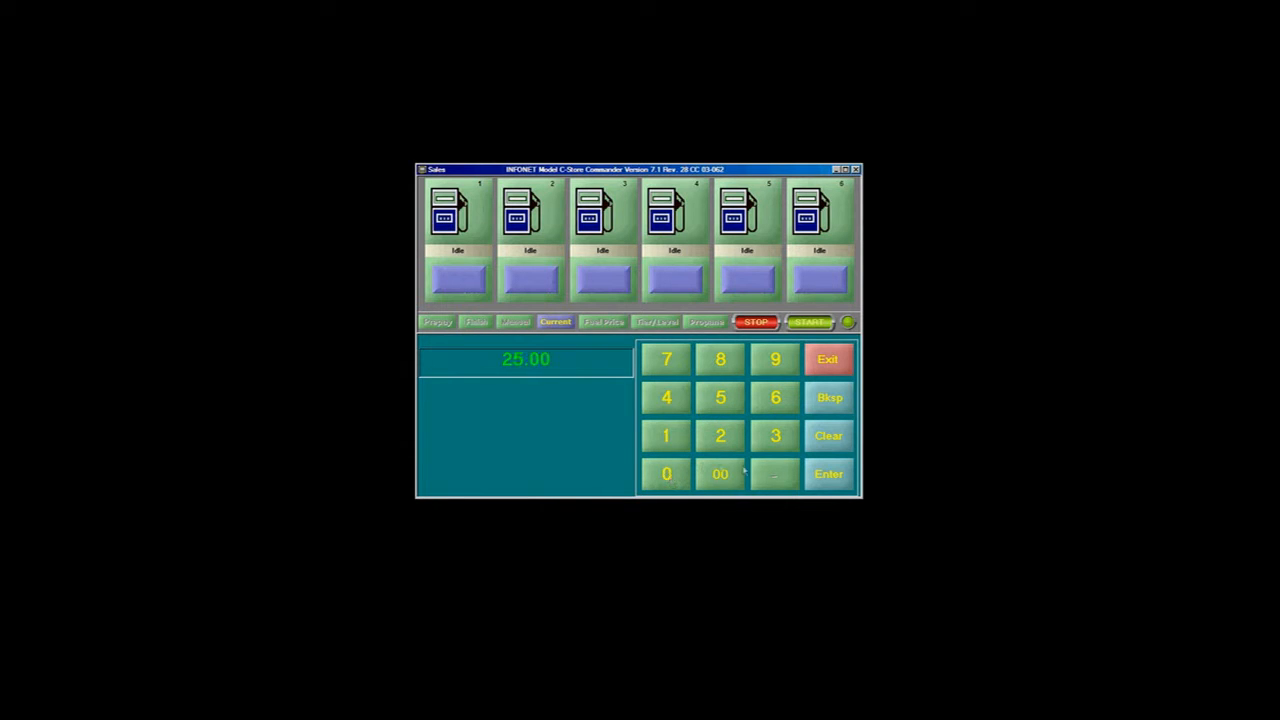
{"action": "left_click", "coordinate": [828, 476]}
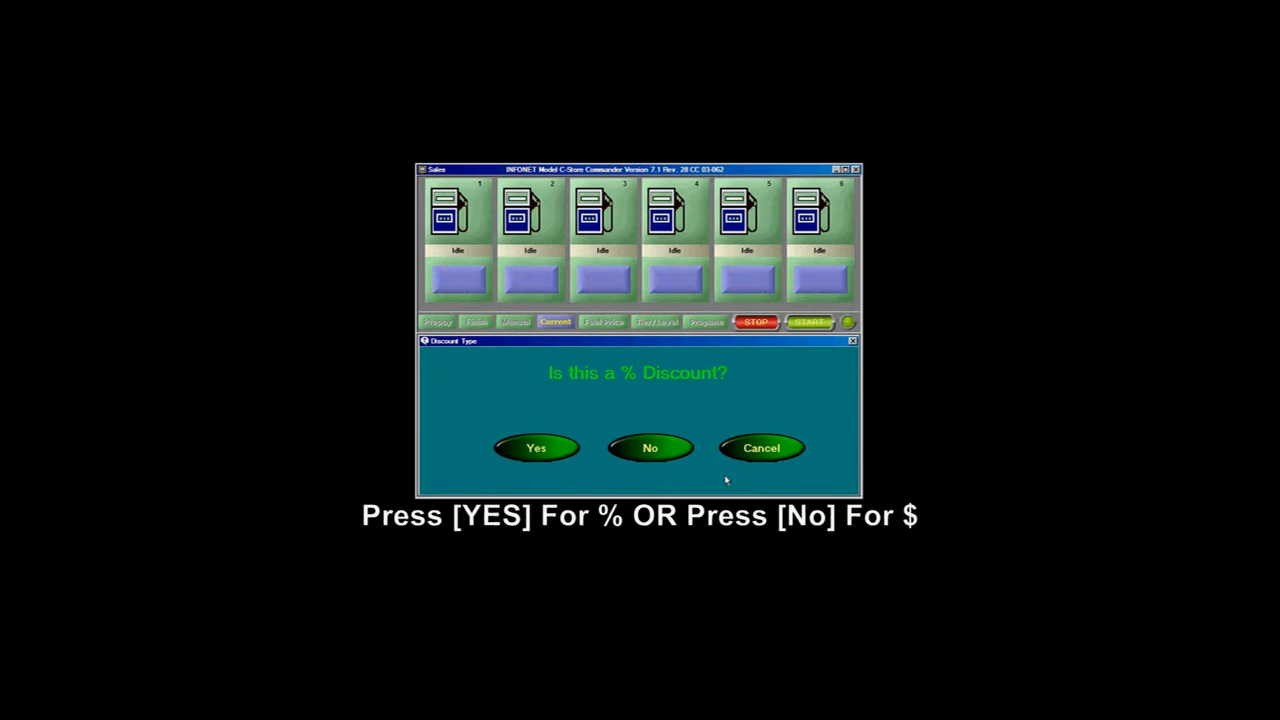
{"action": "left_click", "coordinate": [544, 455]}
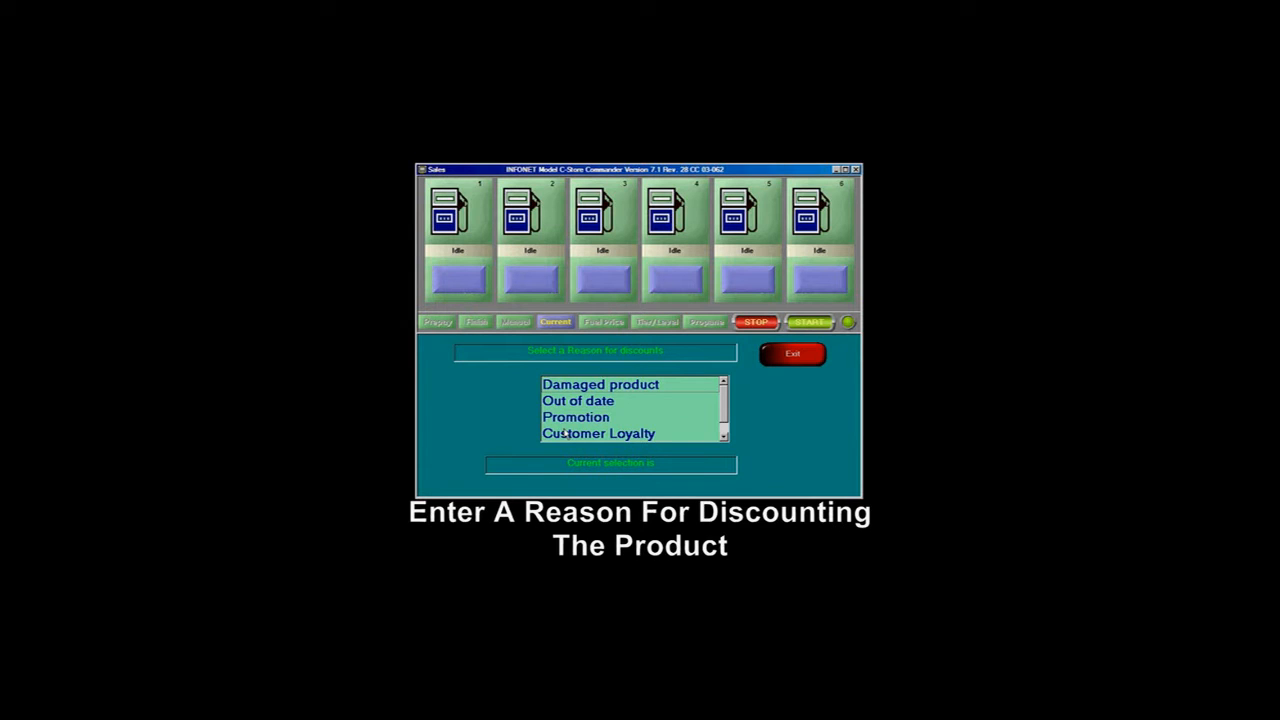
{"action": "left_click", "coordinate": [567, 420]}
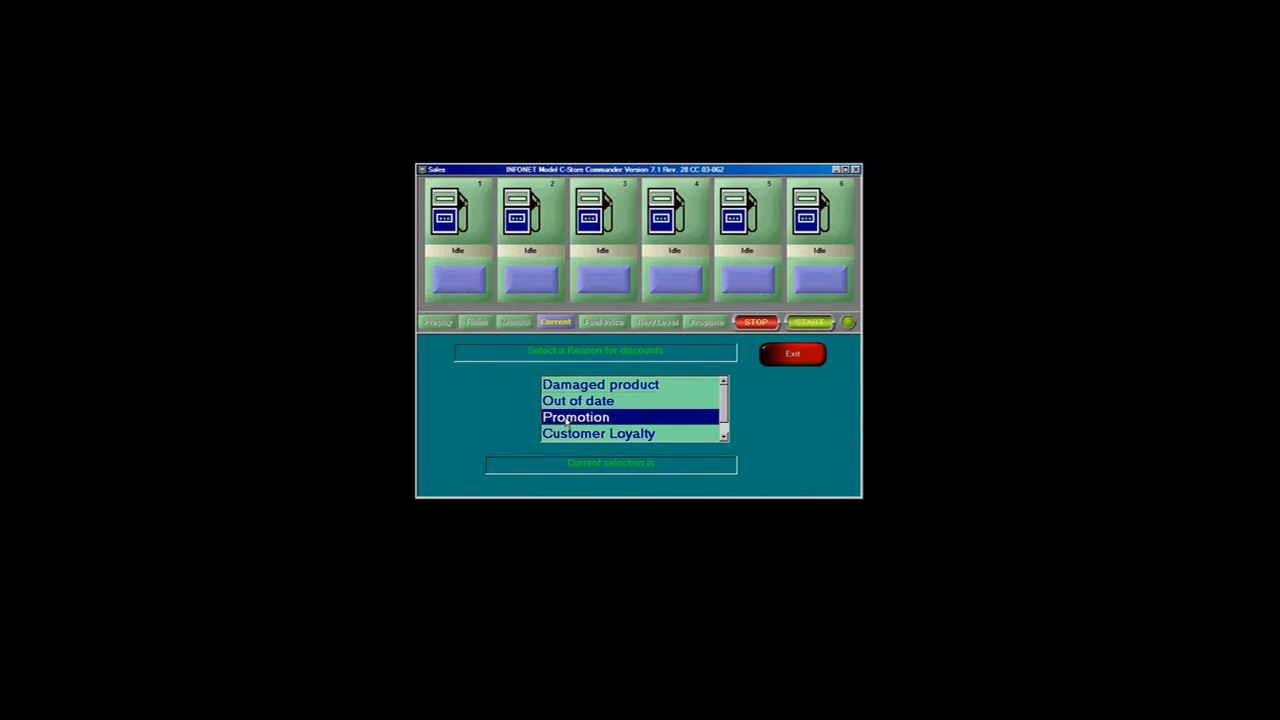
{"action": "left_click", "coordinate": [795, 356]}
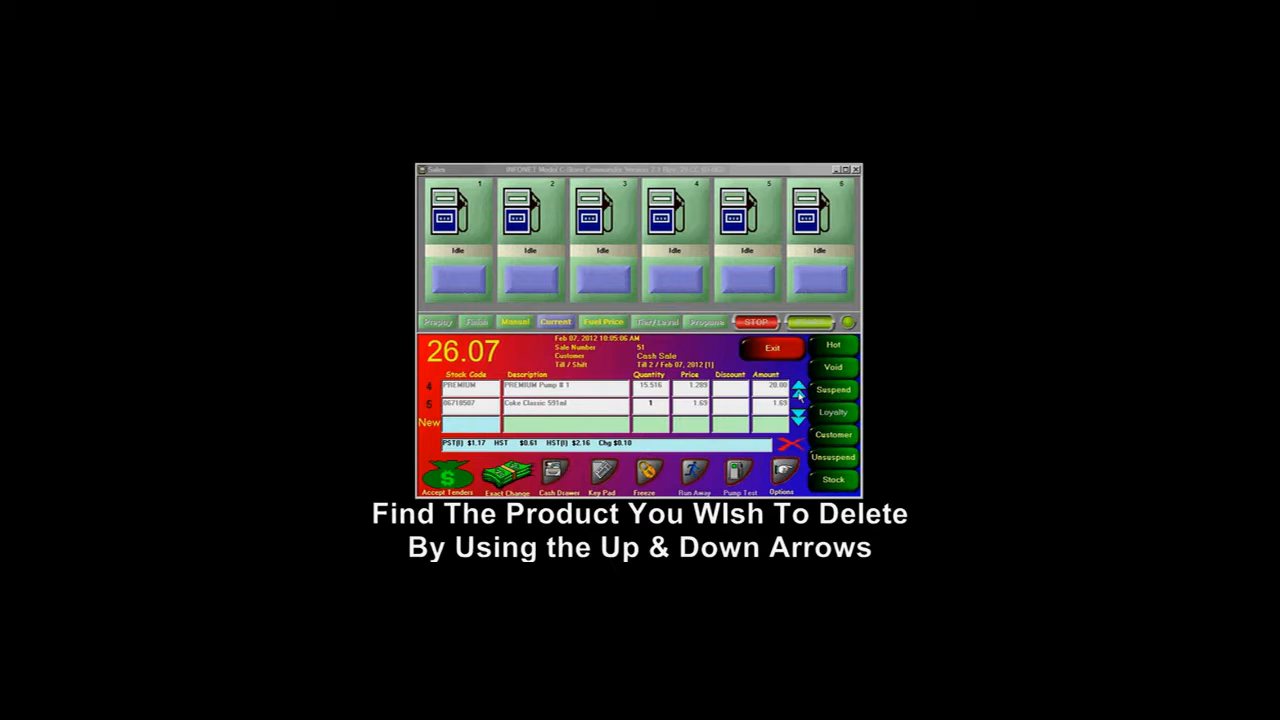
Step: Delete the Pepsi 591ml item on the first line of the sale and confirm the deletion
{"action": "left_click", "coordinate": [799, 388]}
{"action": "left_click", "coordinate": [799, 388]}
{"action": "left_click", "coordinate": [799, 388]}
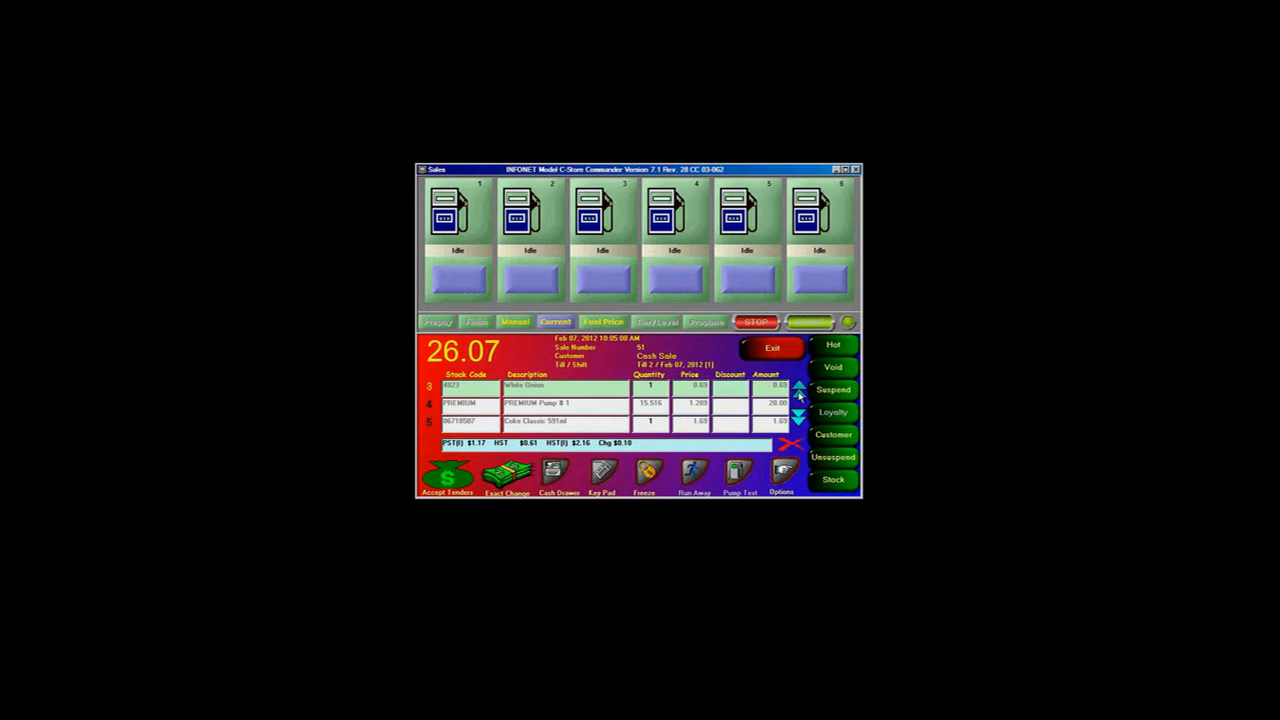
{"action": "left_click", "coordinate": [799, 388]}
{"action": "left_click", "coordinate": [799, 388]}
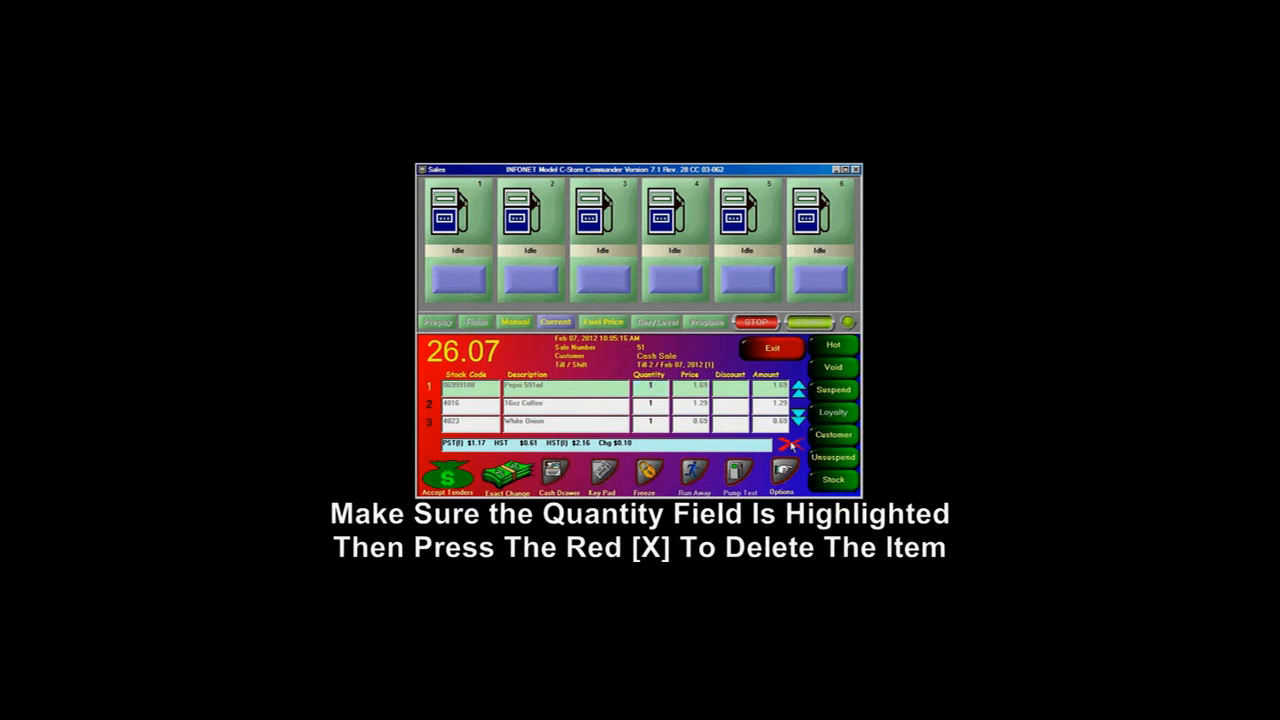
{"action": "left_click", "coordinate": [790, 445]}
{"action": "left_click", "coordinate": [560, 463]}
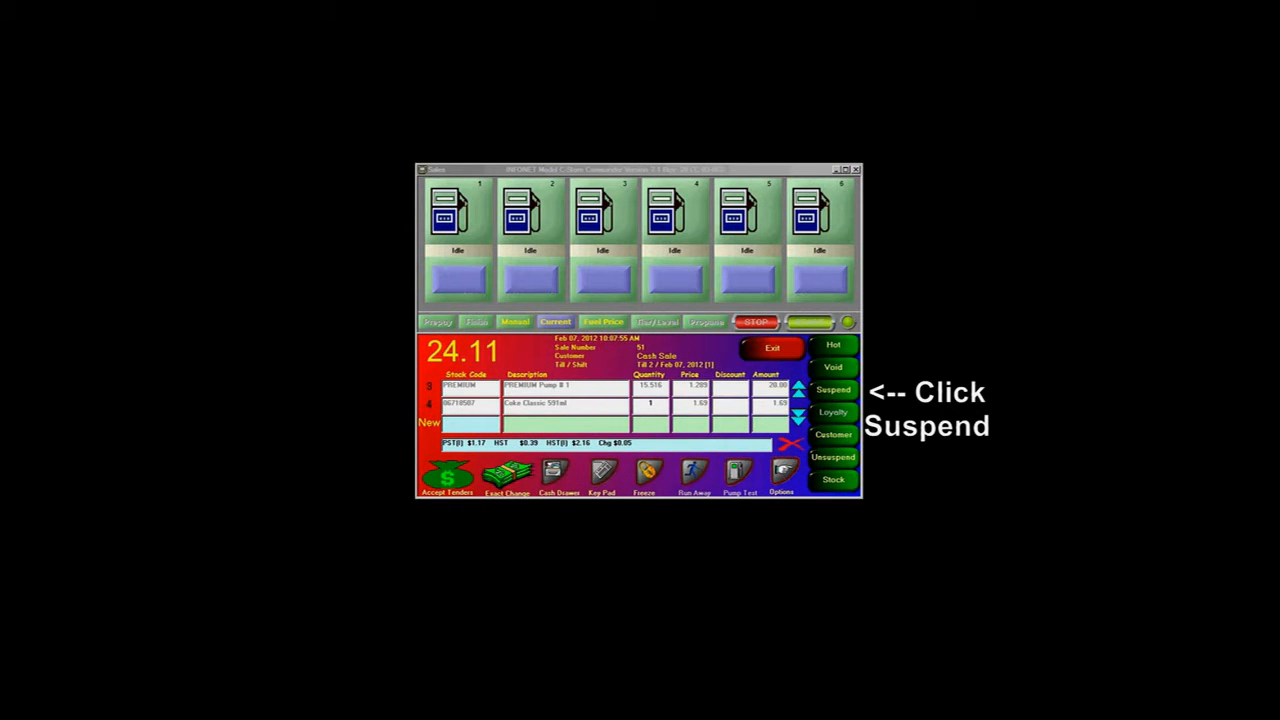
Step: Suspend the current cash sale and recall it from the list of suspended sales
{"action": "left_click", "coordinate": [836, 390]}
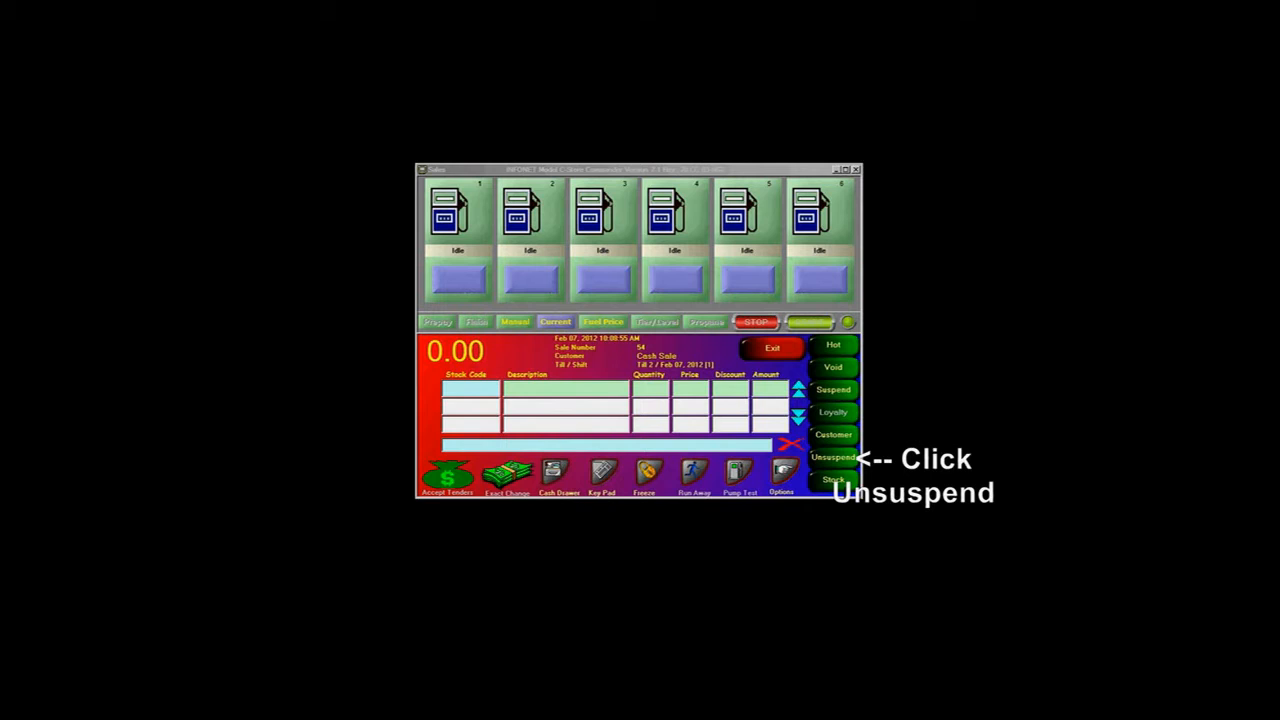
{"action": "left_click", "coordinate": [851, 462]}
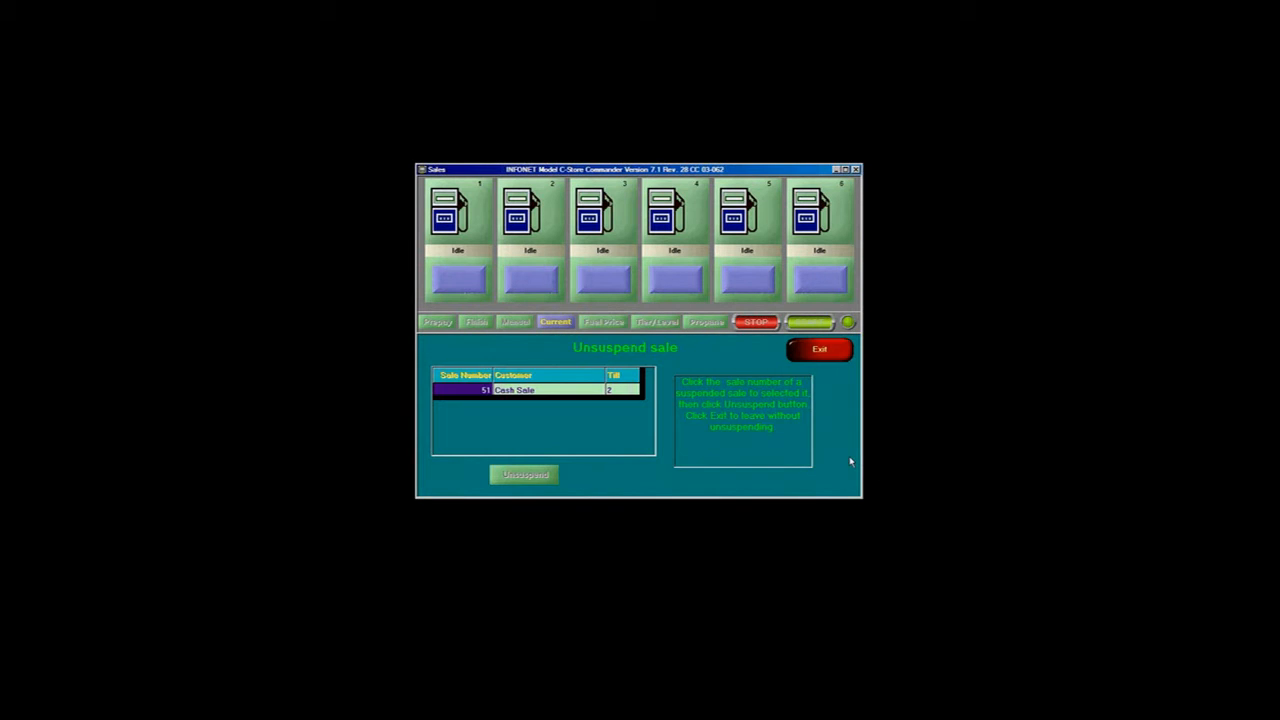
{"action": "left_click", "coordinate": [470, 390]}
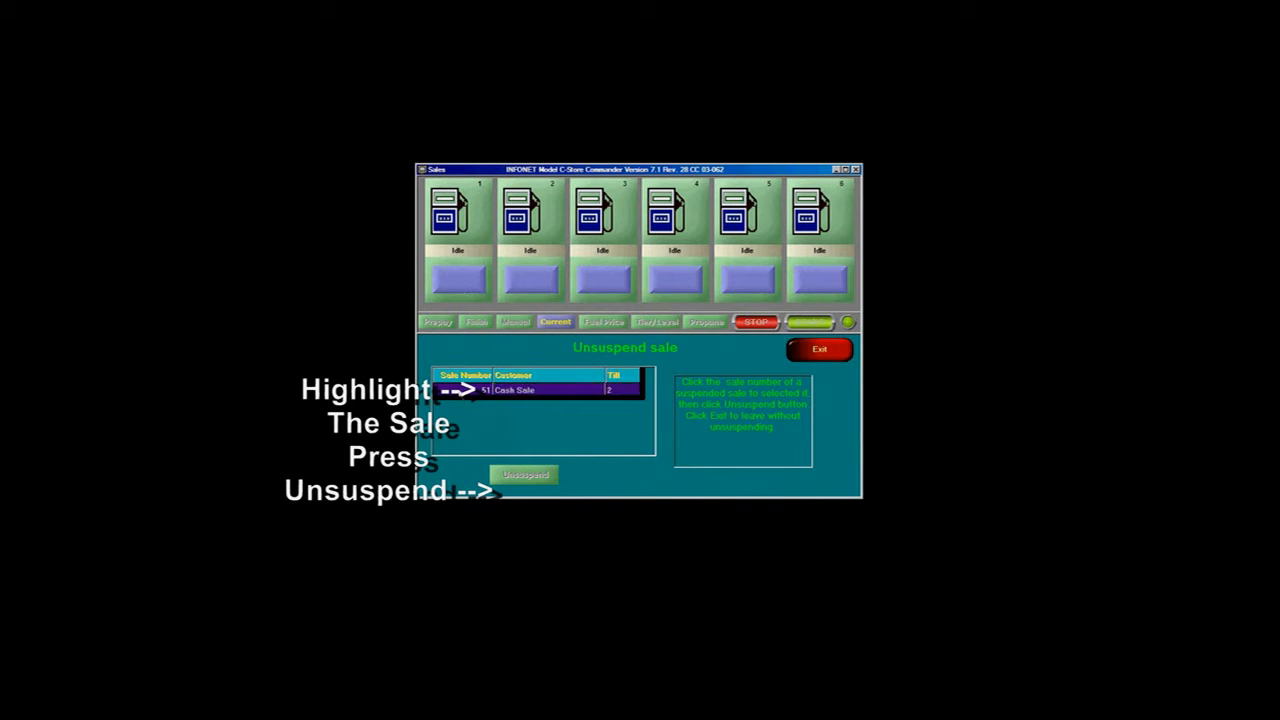
{"action": "left_click", "coordinate": [534, 477]}
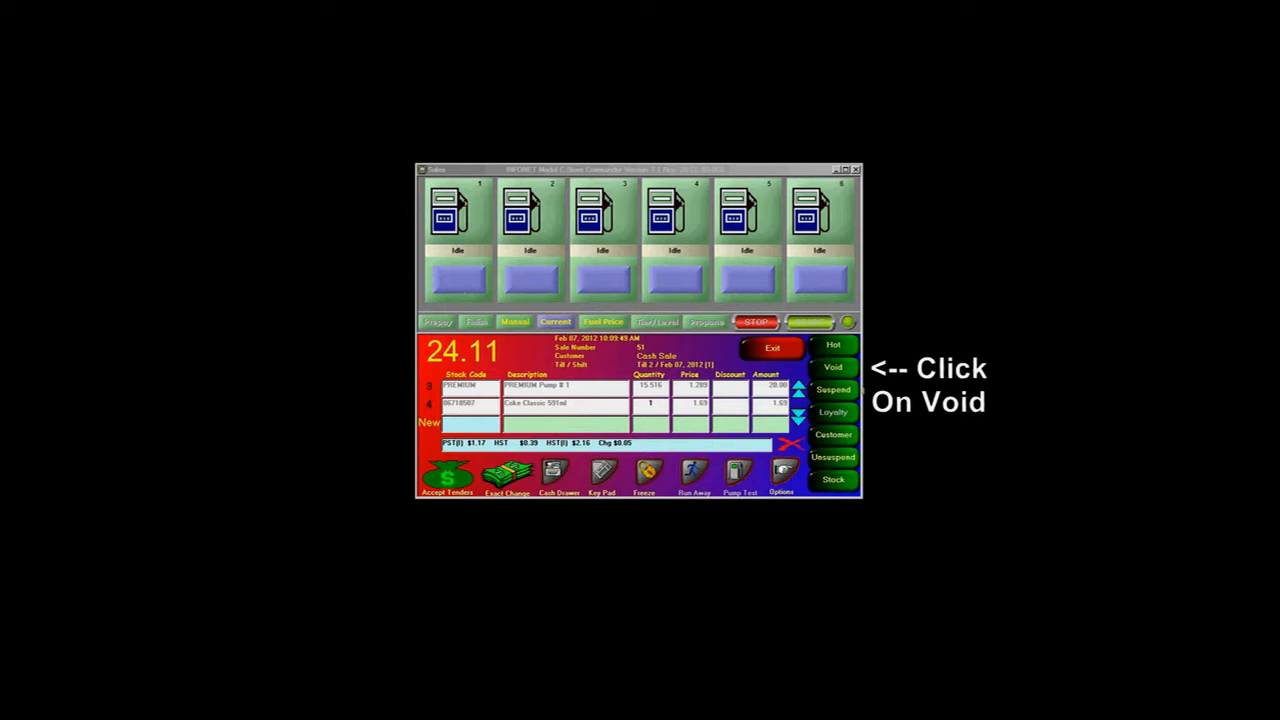
Step: Void the recalled sale and give Not Wanted as the reason
{"action": "left_click", "coordinate": [835, 368]}
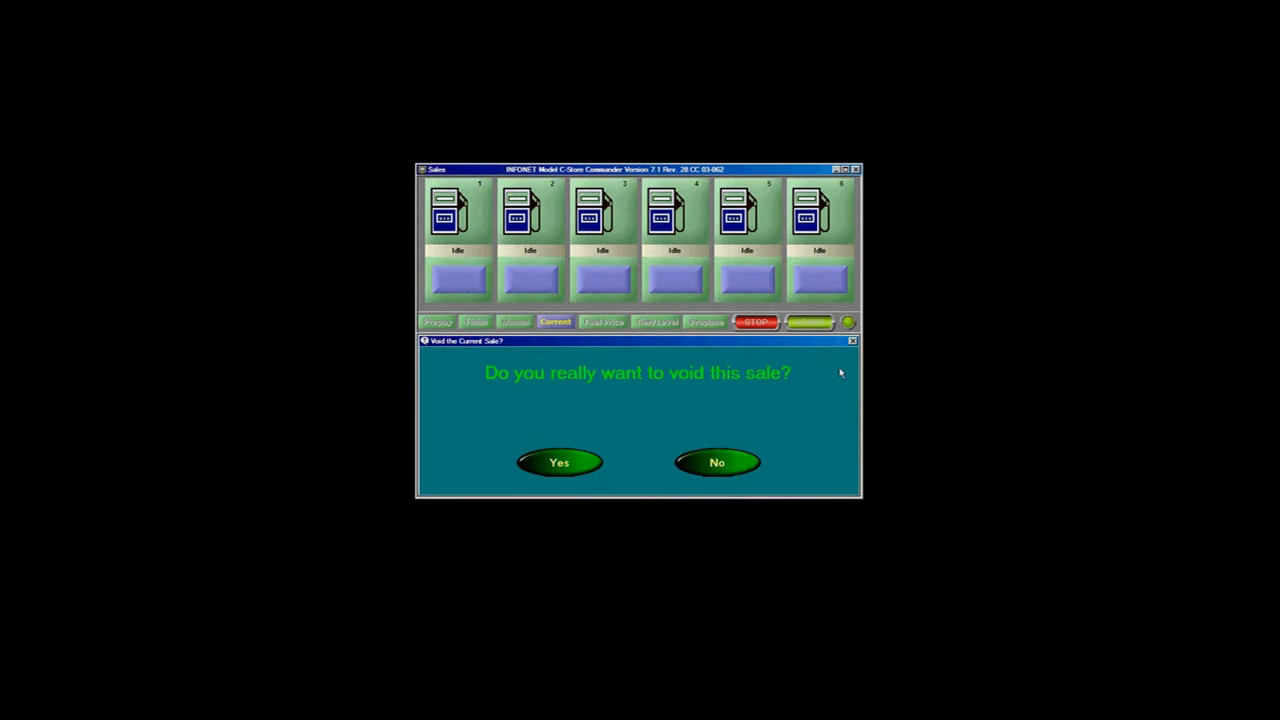
{"action": "left_click", "coordinate": [566, 463]}
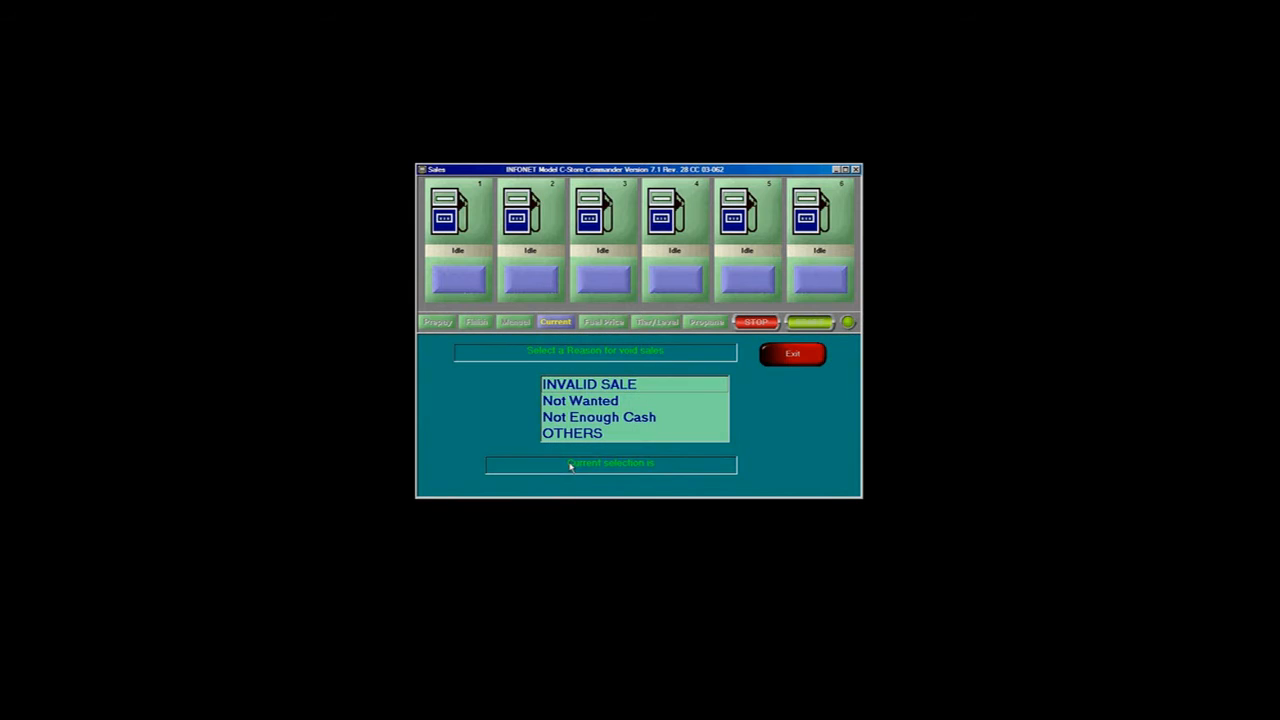
{"action": "left_click", "coordinate": [585, 400]}
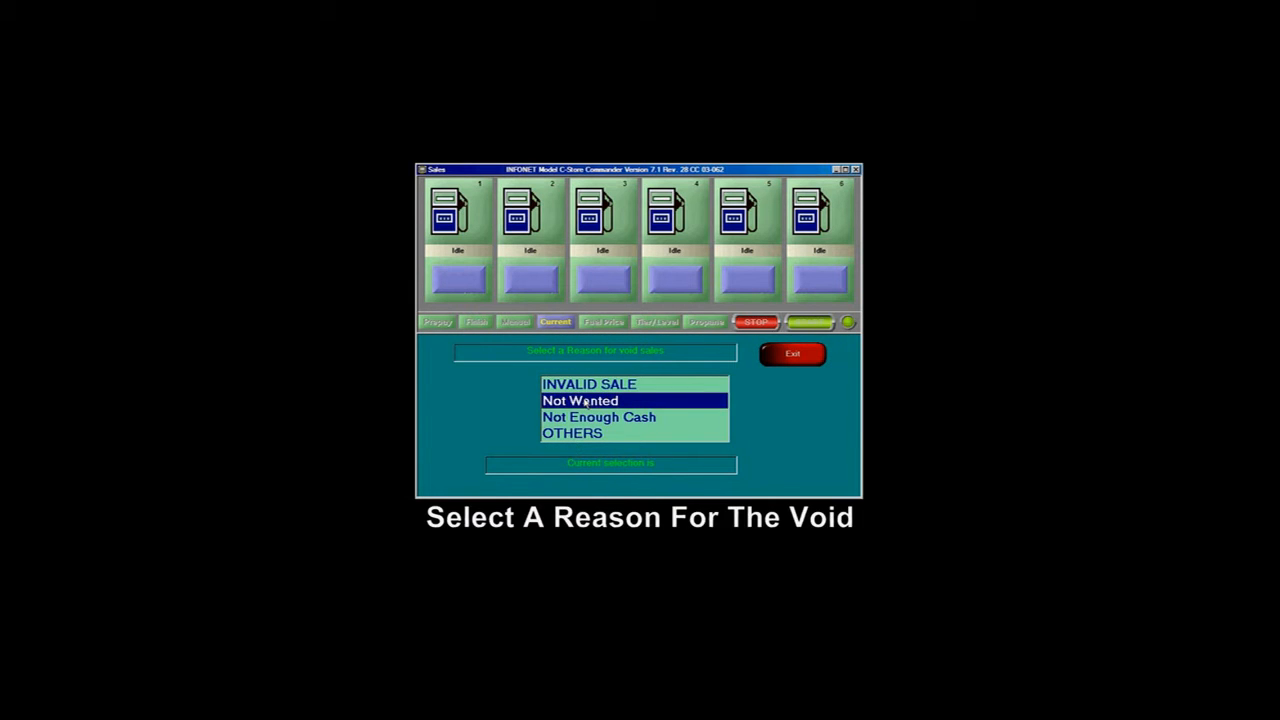
{"action": "left_click", "coordinate": [800, 360]}
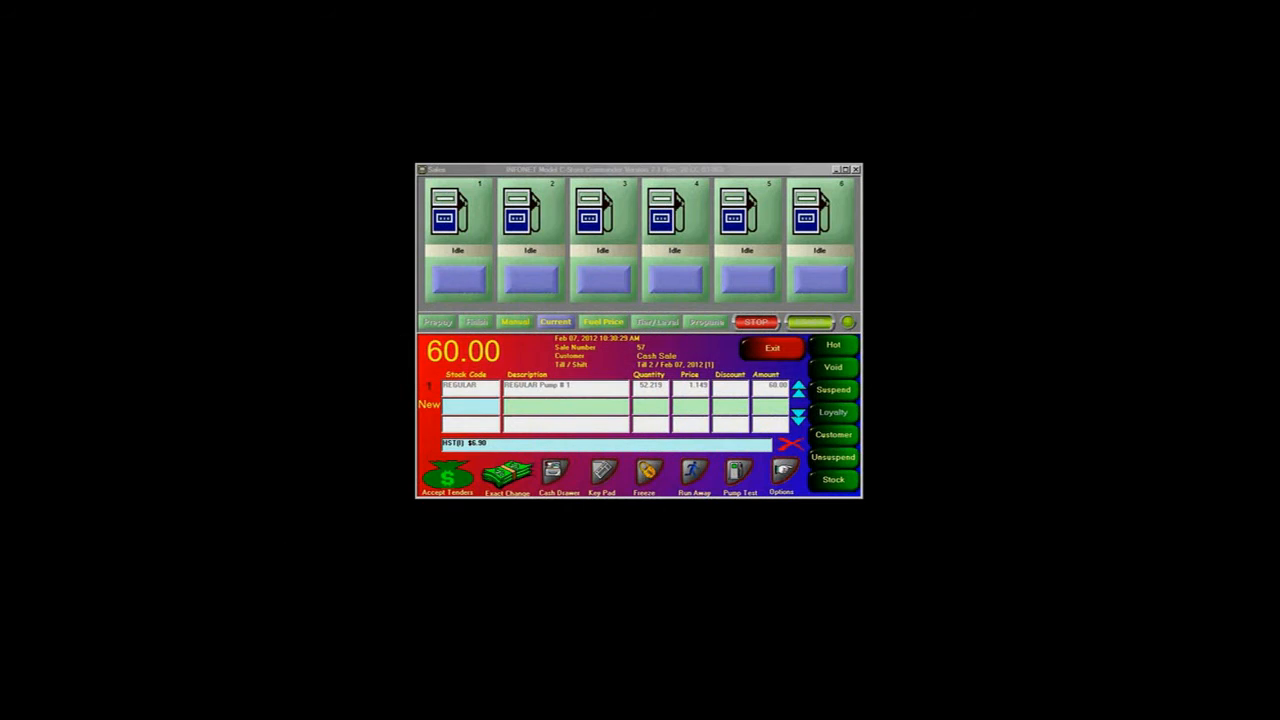
Step: Choose the second listed customer for the Regular Pump 1 sale, and choose card swipe to identify the customer of the Premium Pump 1 sale
{"action": "left_click", "coordinate": [831, 436]}
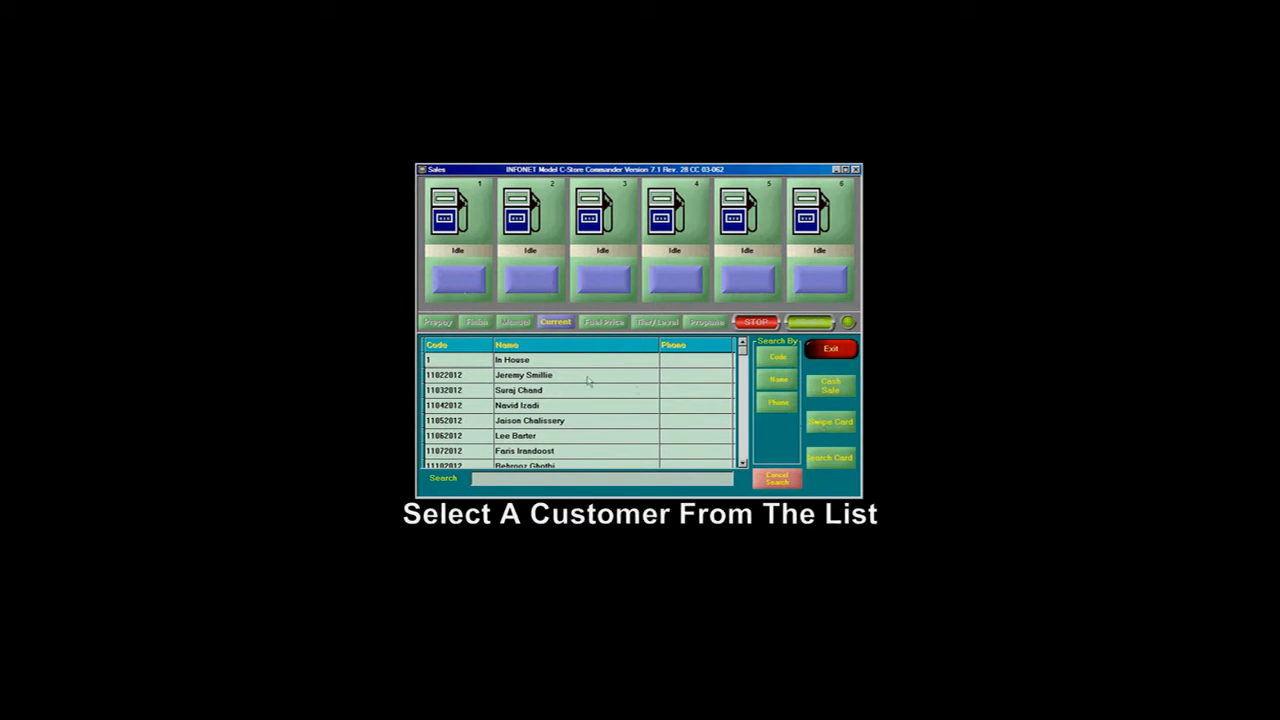
{"action": "left_click", "coordinate": [470, 376]}
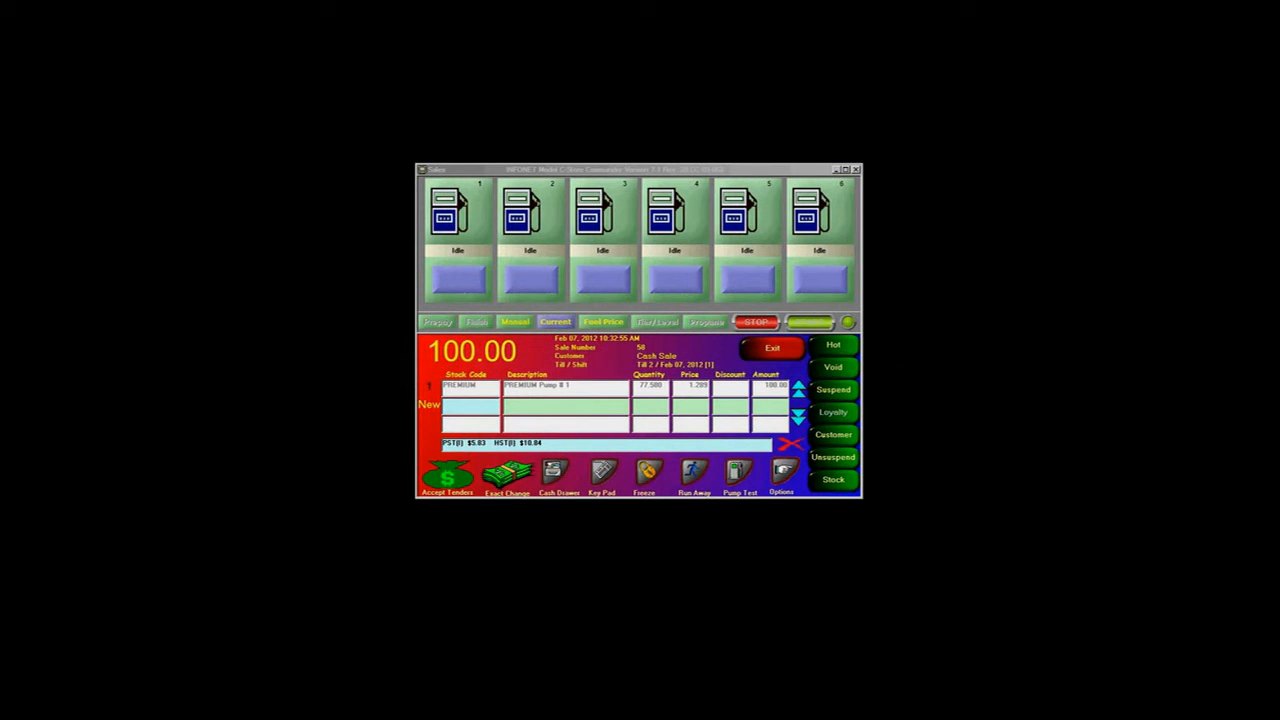
{"action": "left_click", "coordinate": [838, 437]}
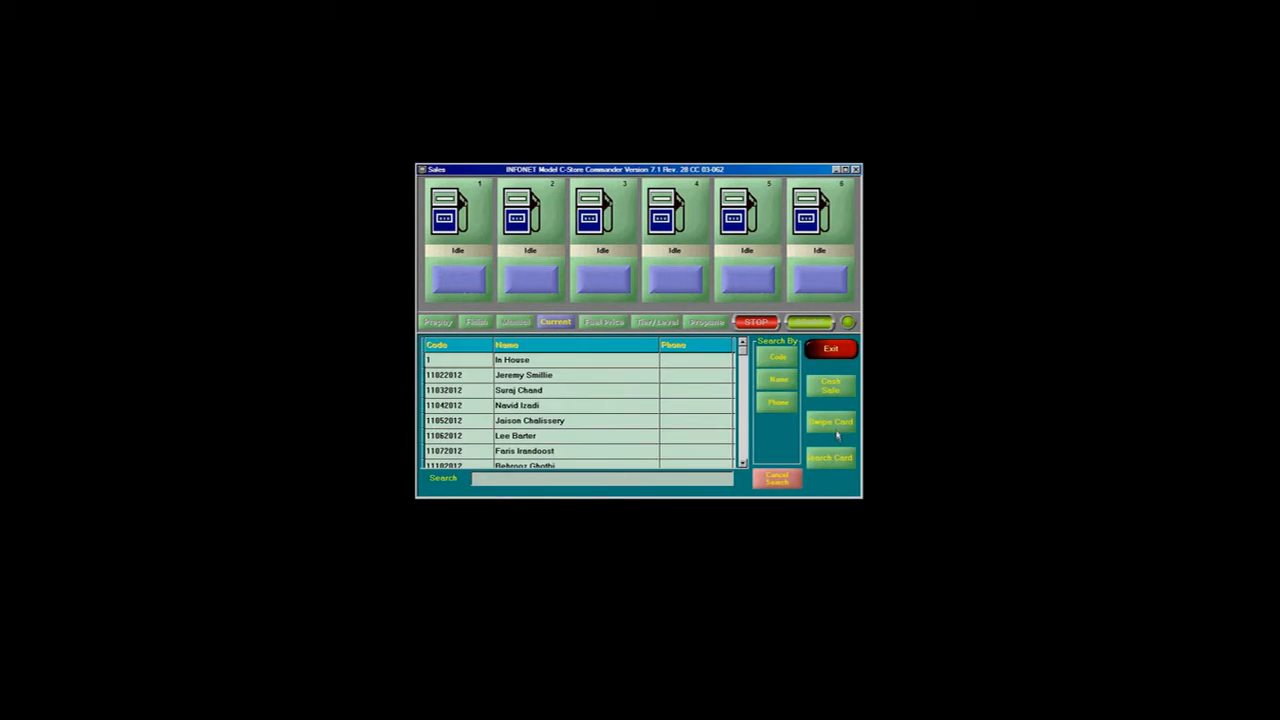
{"action": "left_click", "coordinate": [837, 424]}
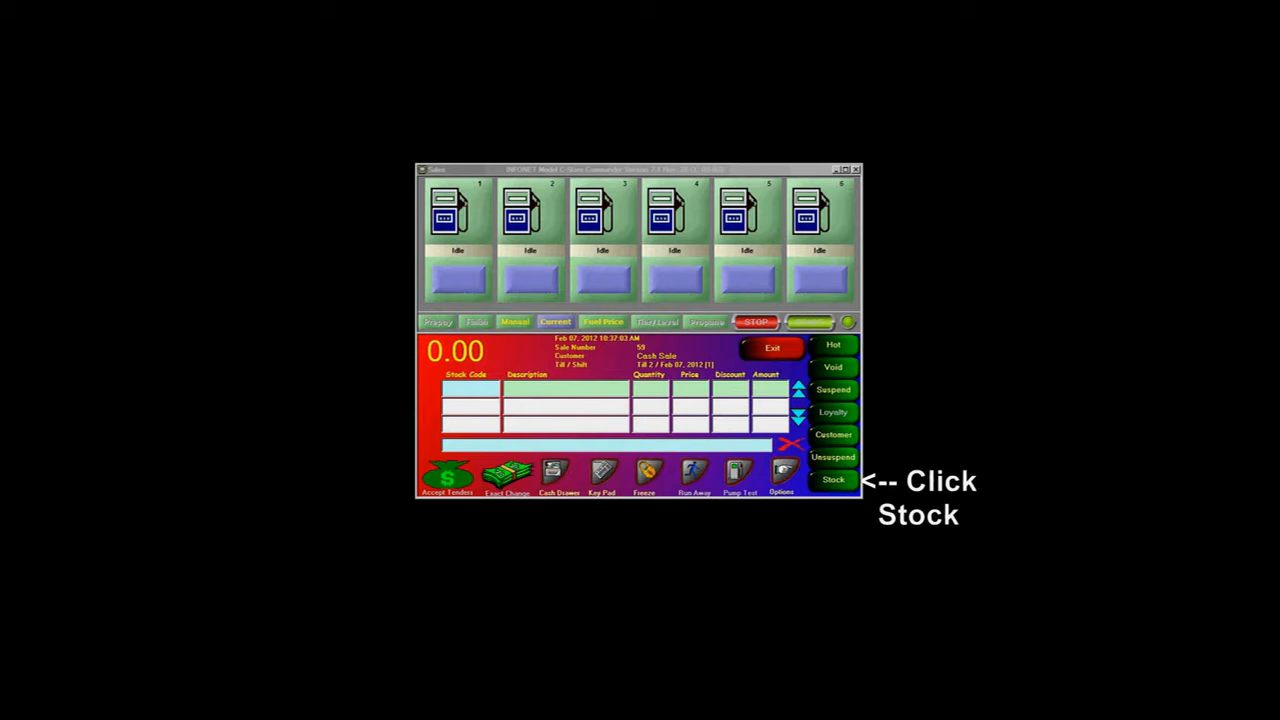
Step: Search the stock list by description for whit* and add White Onion to the sale
{"action": "left_click", "coordinate": [838, 484]}
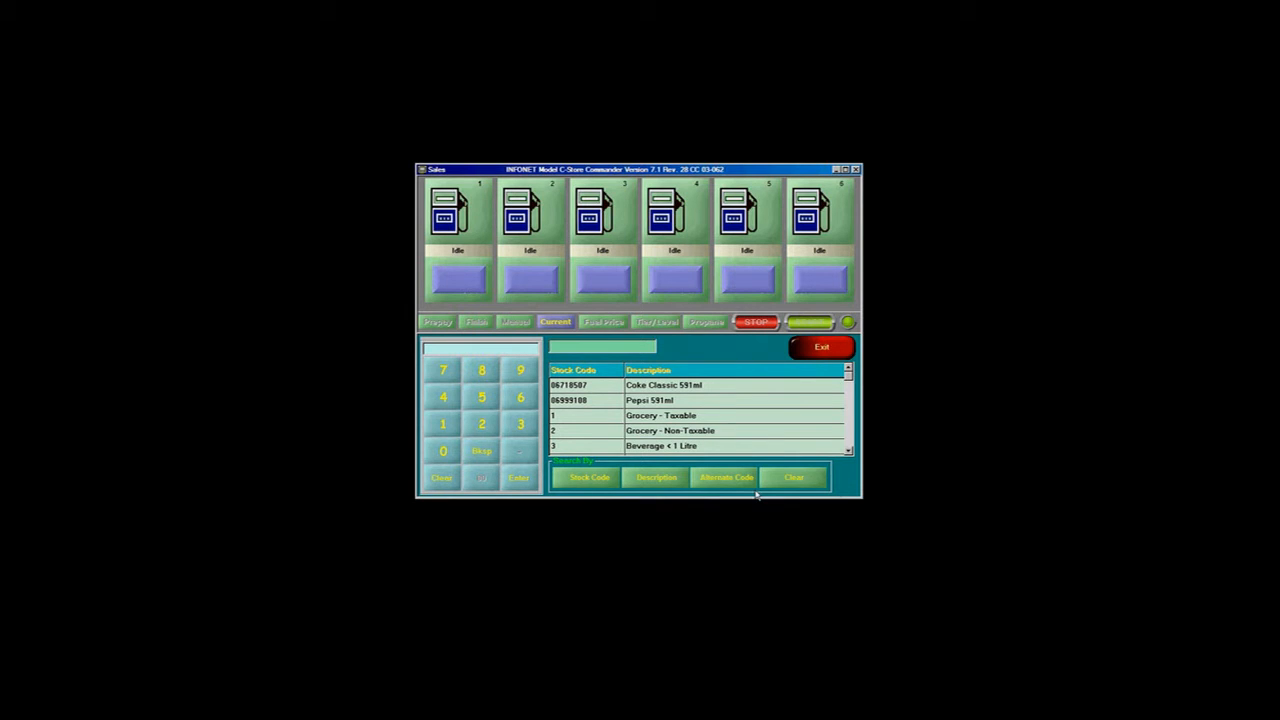
{"action": "left_click", "coordinate": [664, 482]}
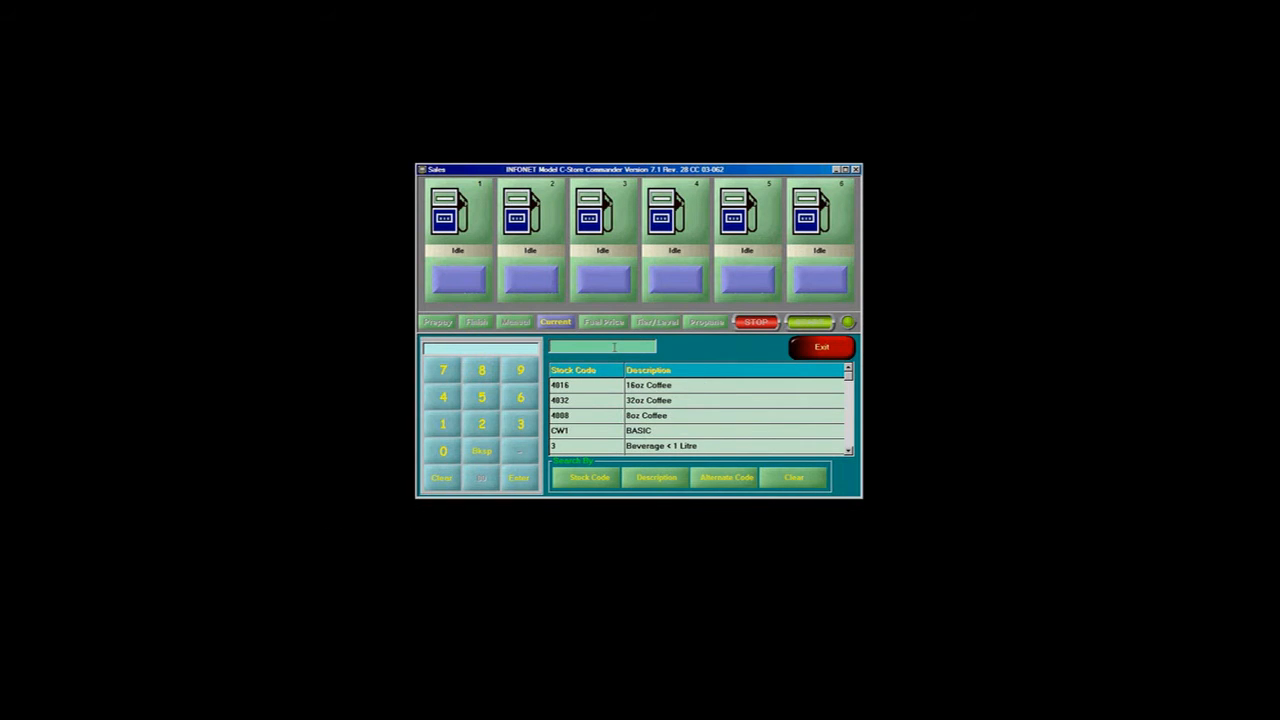
{"action": "type", "text": "whit*"}
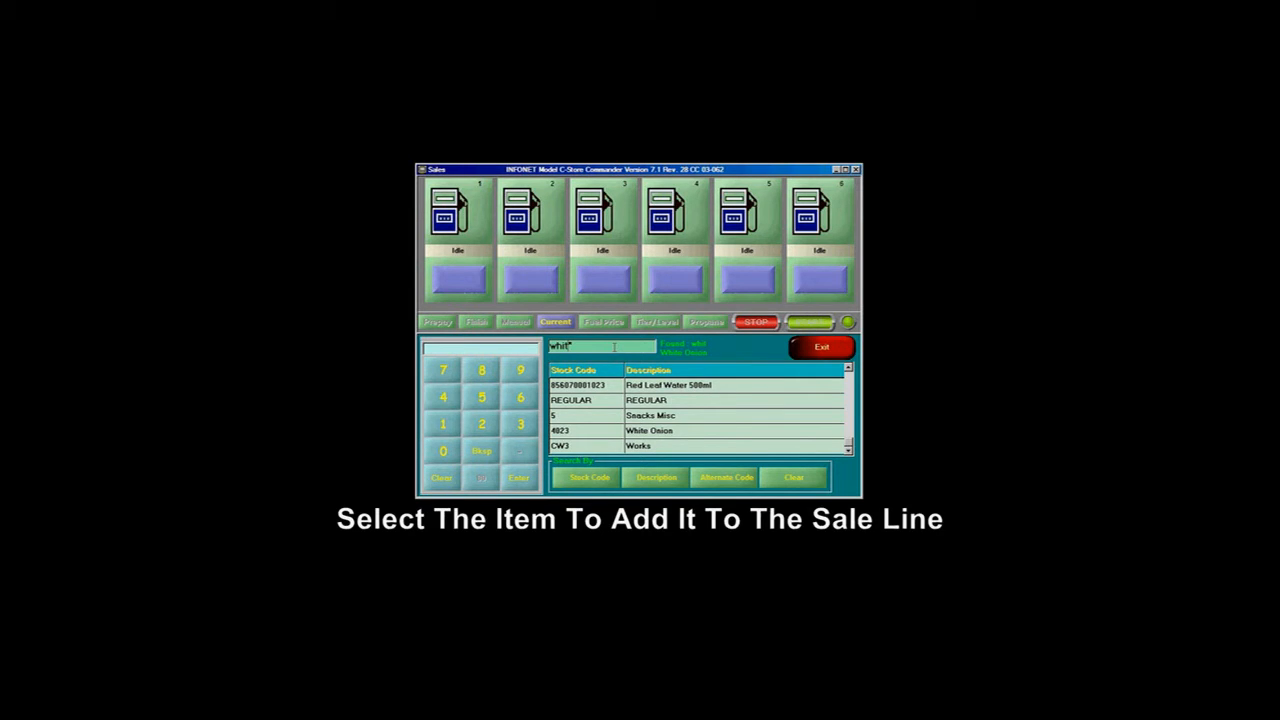
{"action": "left_click", "coordinate": [637, 431]}
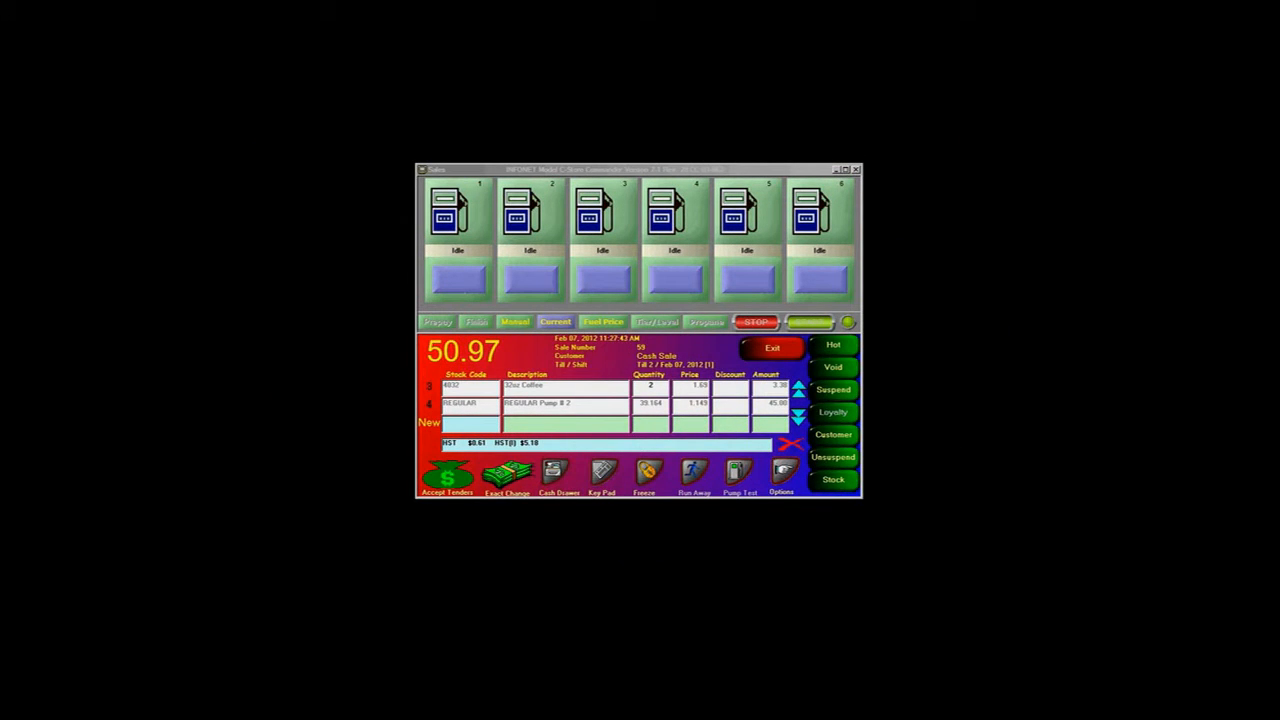
Step: Tender 60.00 in cash for the sale and complete it without a receipt
{"action": "left_click", "coordinate": [450, 478]}
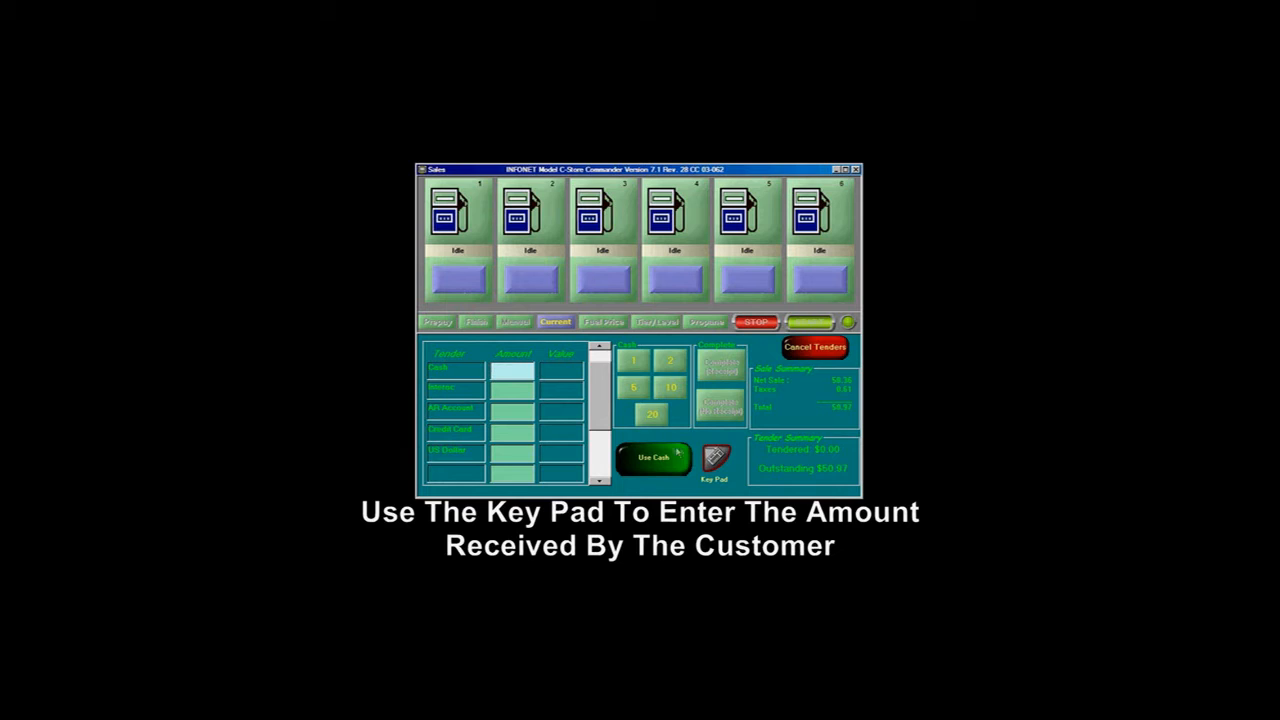
{"action": "left_click", "coordinate": [714, 458]}
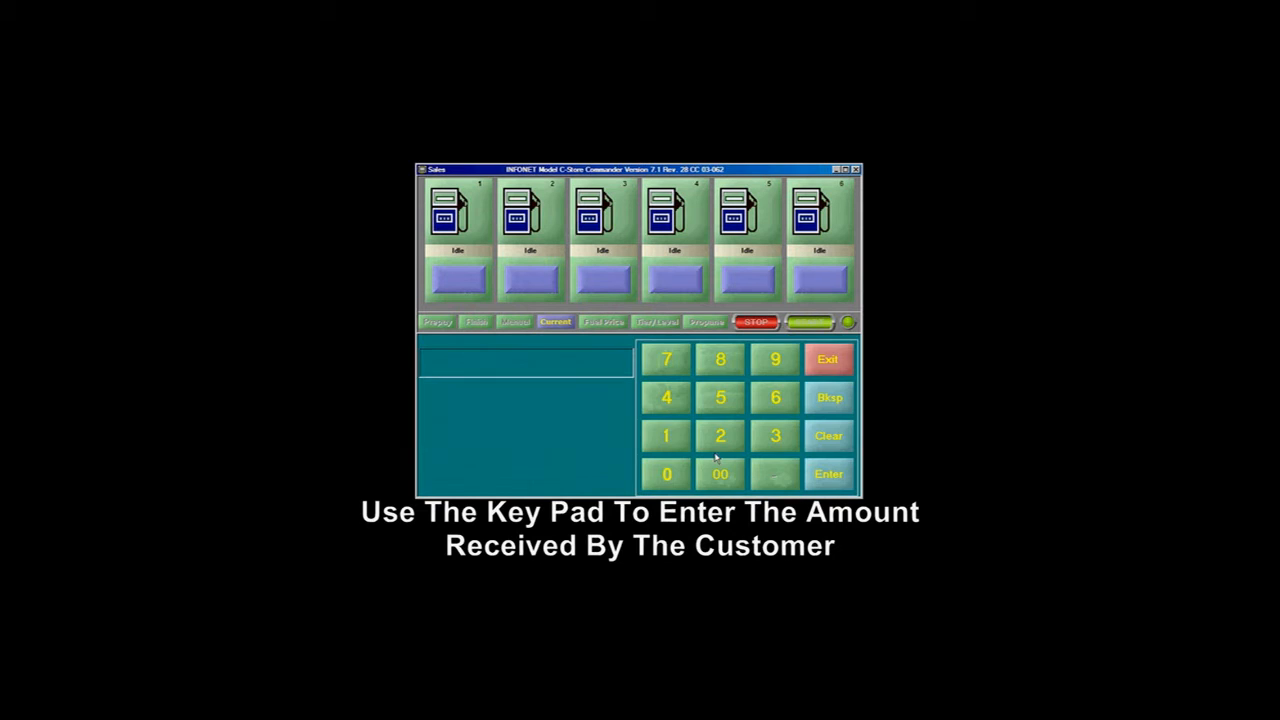
{"action": "left_click", "coordinate": [775, 397]}
{"action": "left_click", "coordinate": [667, 474]}
{"action": "left_click", "coordinate": [720, 474]}
{"action": "left_click", "coordinate": [821, 474]}
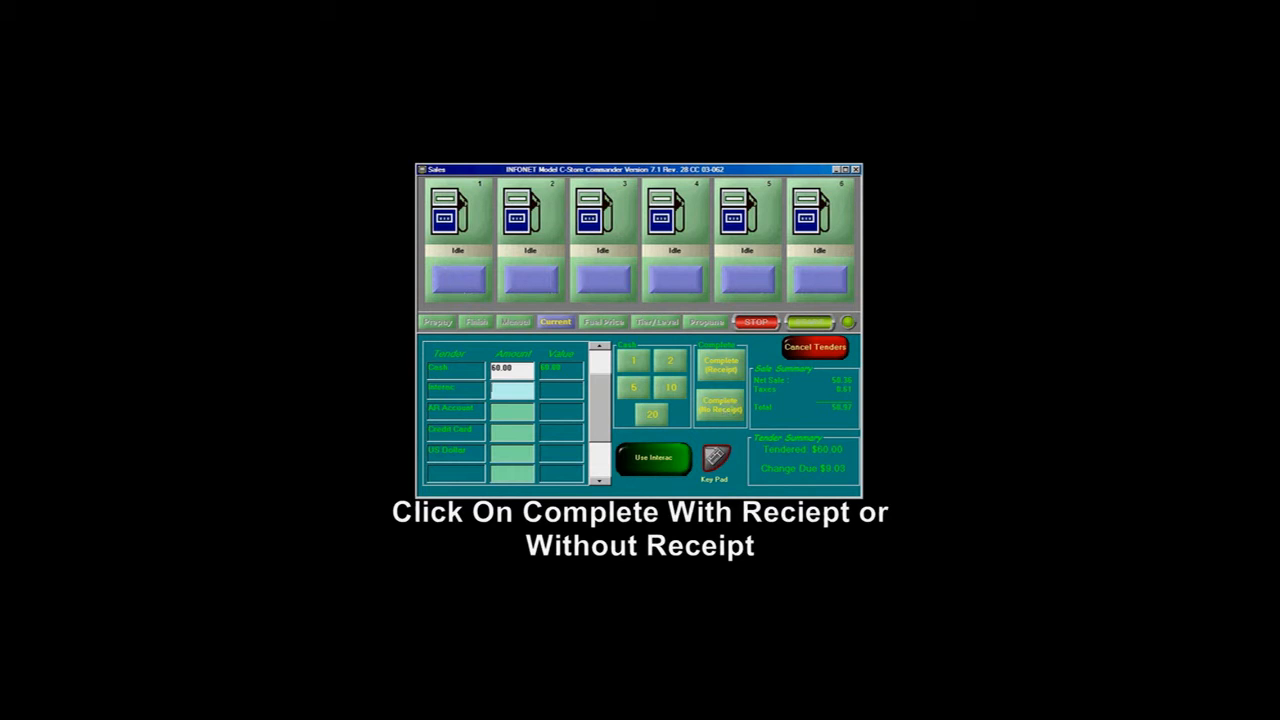
{"action": "left_click", "coordinate": [729, 415]}
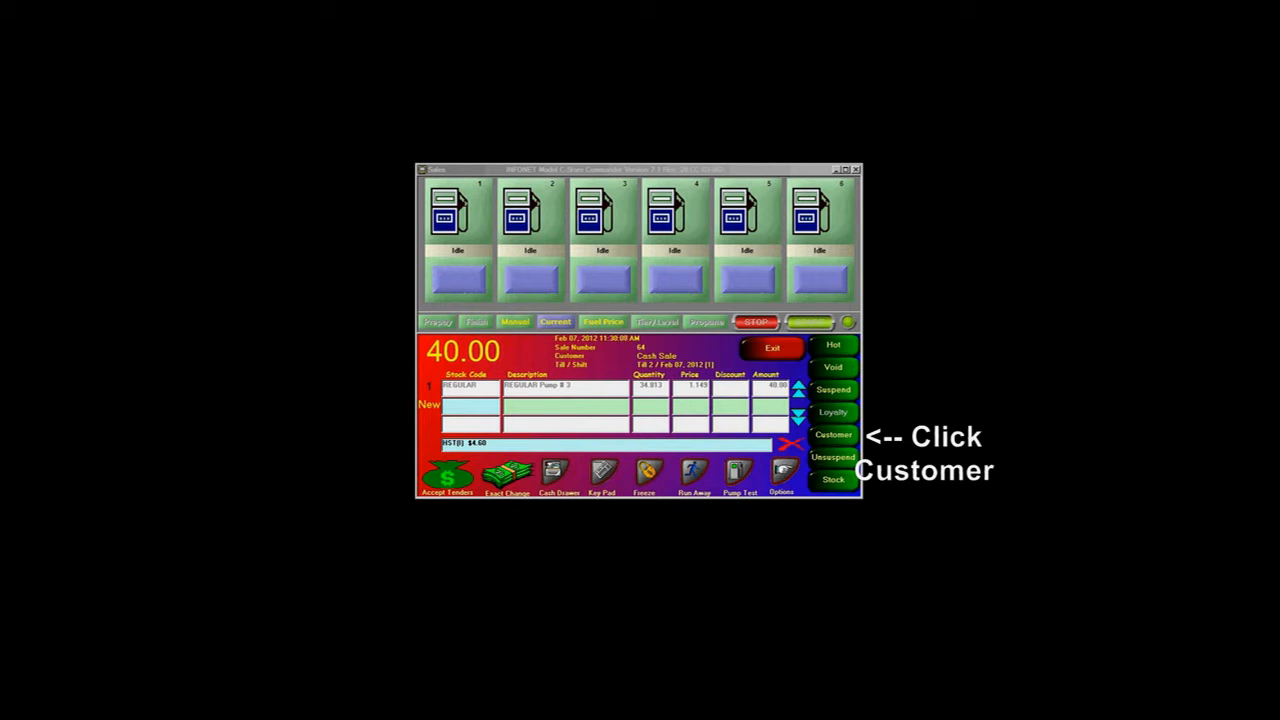
Step: Assign the second listed customer to the Regular Pump 3 sale and settle it in full by AR Account with a receipt
{"action": "left_click", "coordinate": [838, 436]}
{"action": "double_click", "coordinate": [460, 375]}
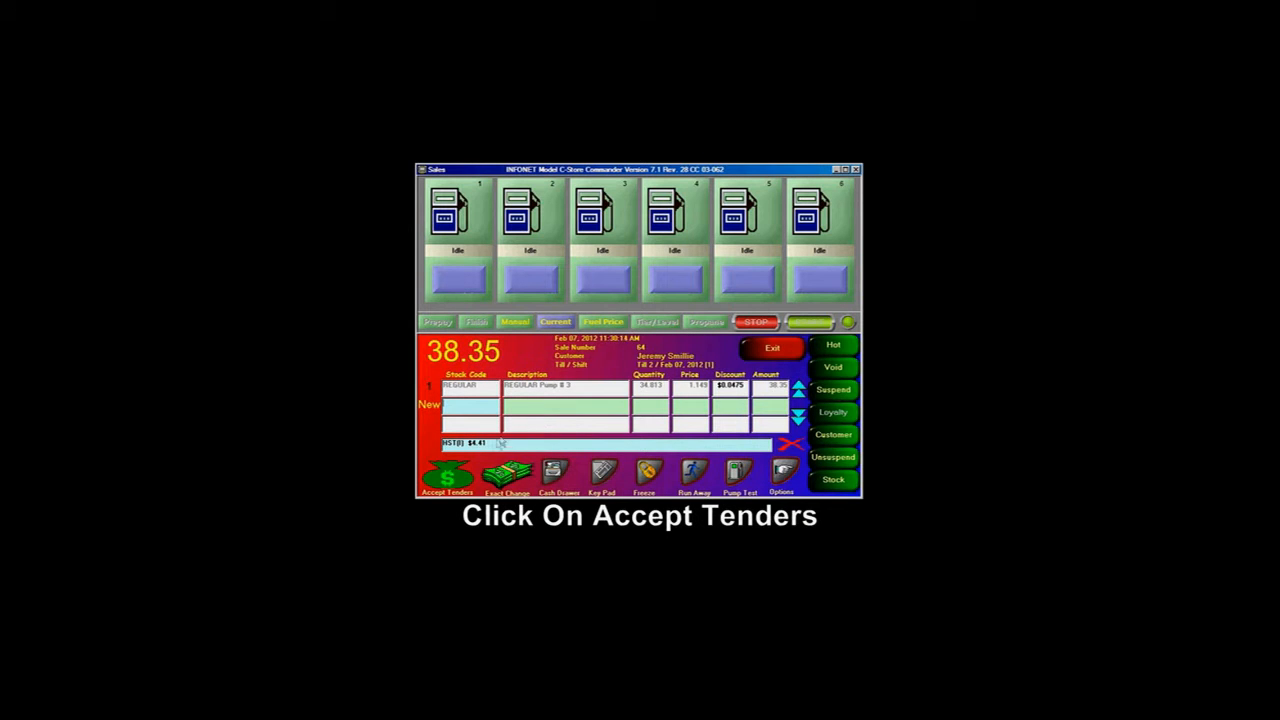
{"action": "left_click", "coordinate": [455, 472]}
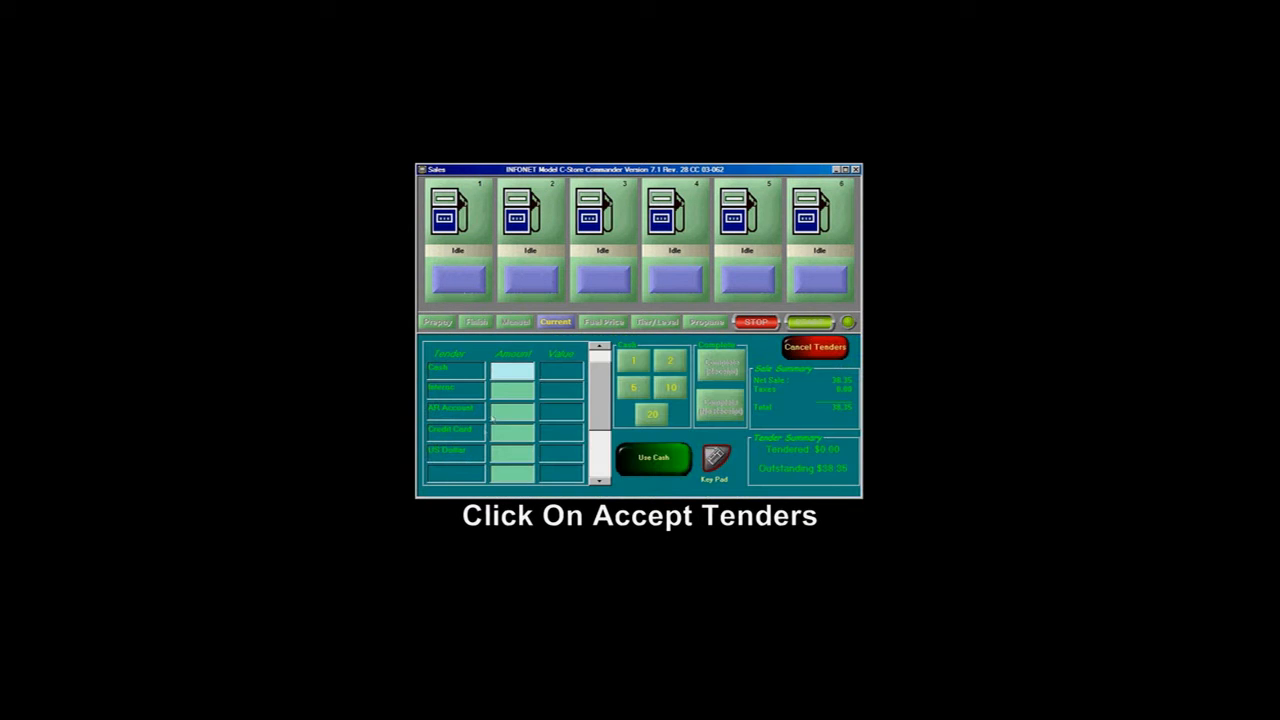
{"action": "left_click", "coordinate": [499, 412]}
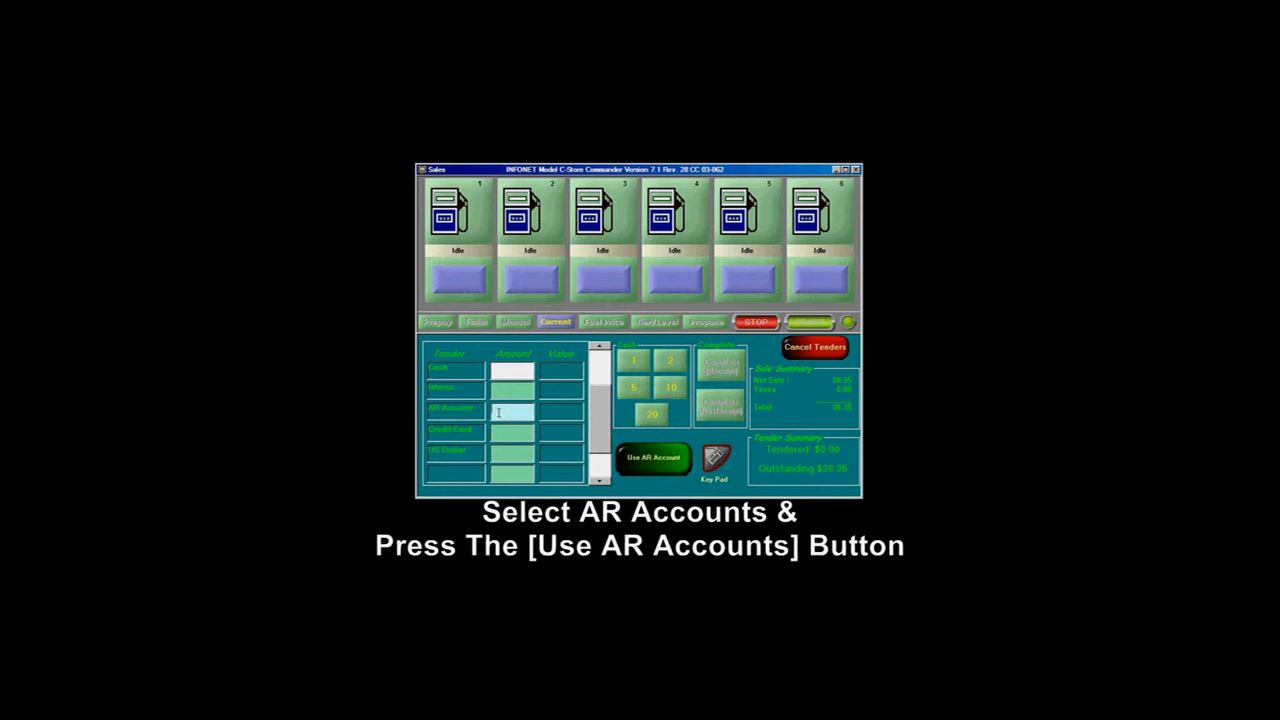
{"action": "left_click", "coordinate": [655, 459]}
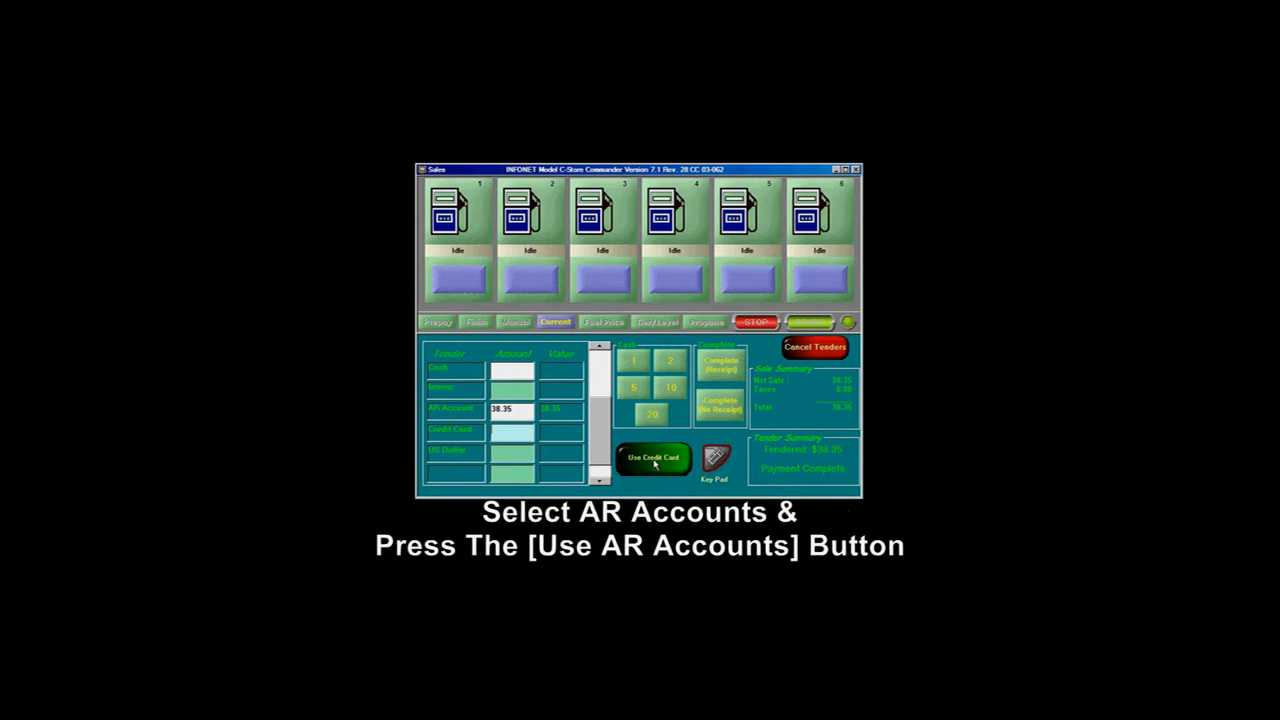
{"action": "left_click", "coordinate": [722, 366]}
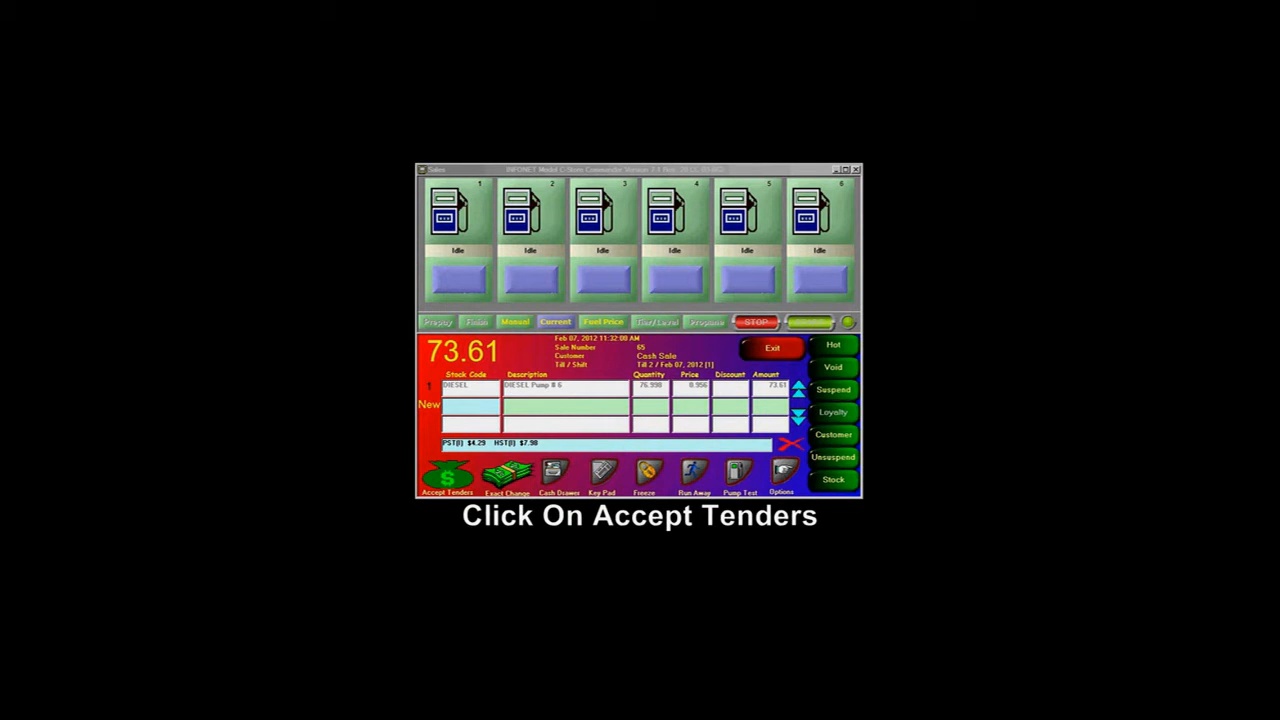
Step: Settle the Diesel Pump 6 sale in full by Credit Card and complete it with a receipt
{"action": "left_click", "coordinate": [442, 477]}
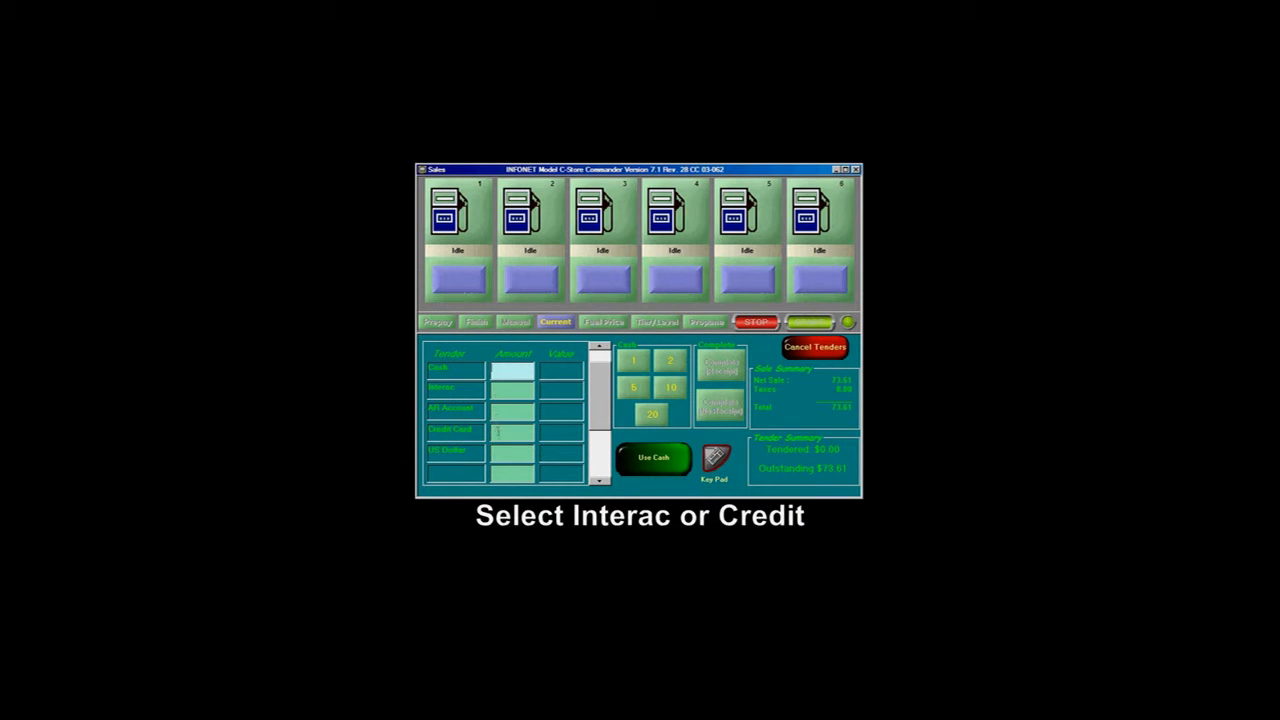
{"action": "left_click", "coordinate": [499, 435]}
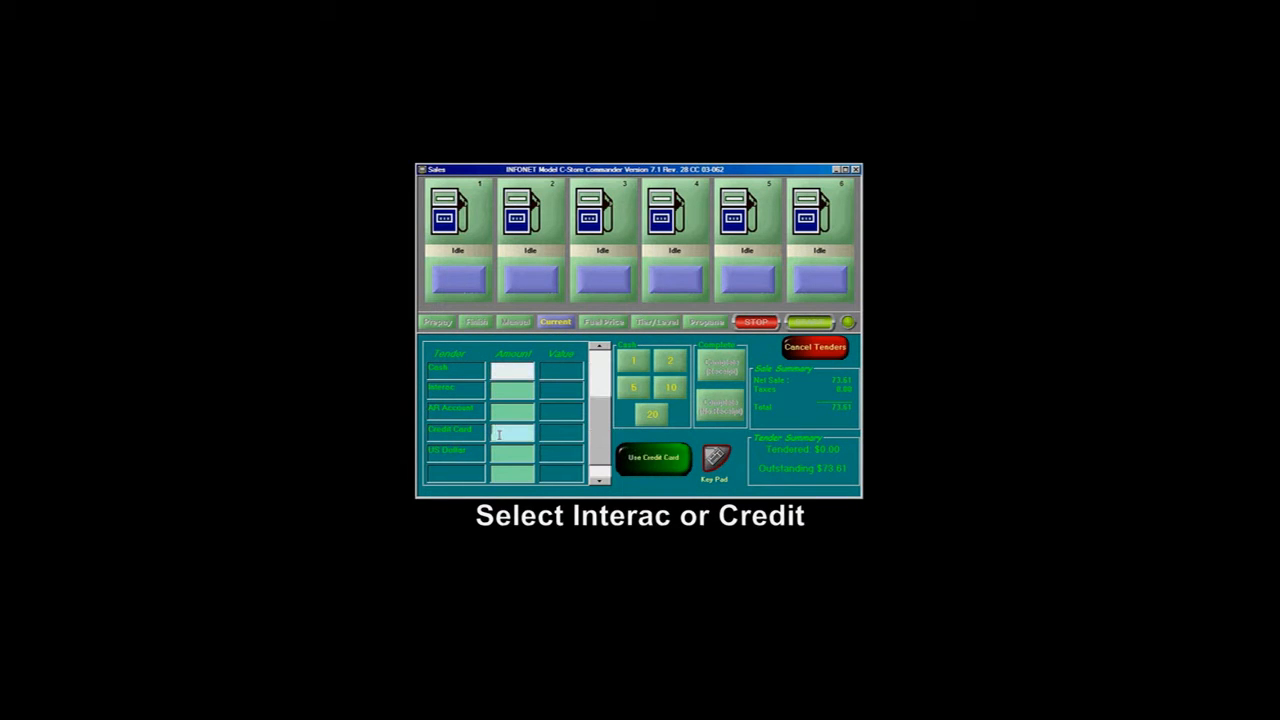
{"action": "left_click", "coordinate": [645, 460]}
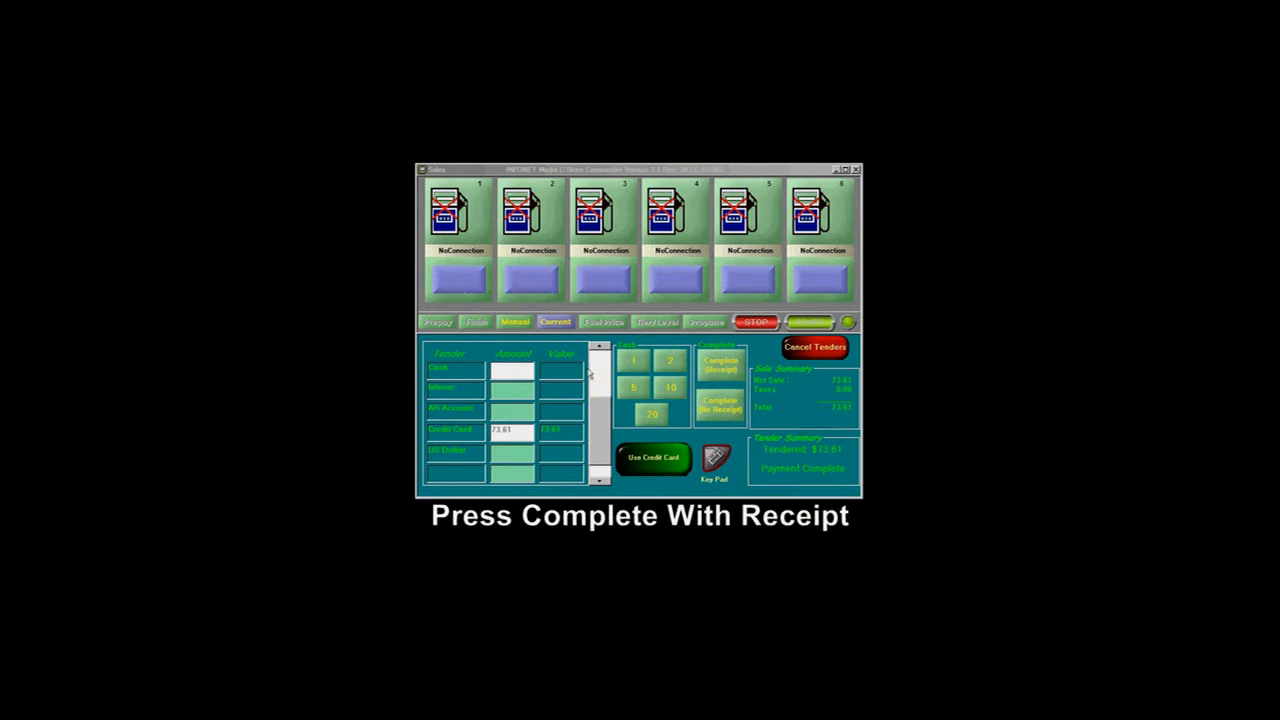
{"action": "left_click", "coordinate": [713, 367]}
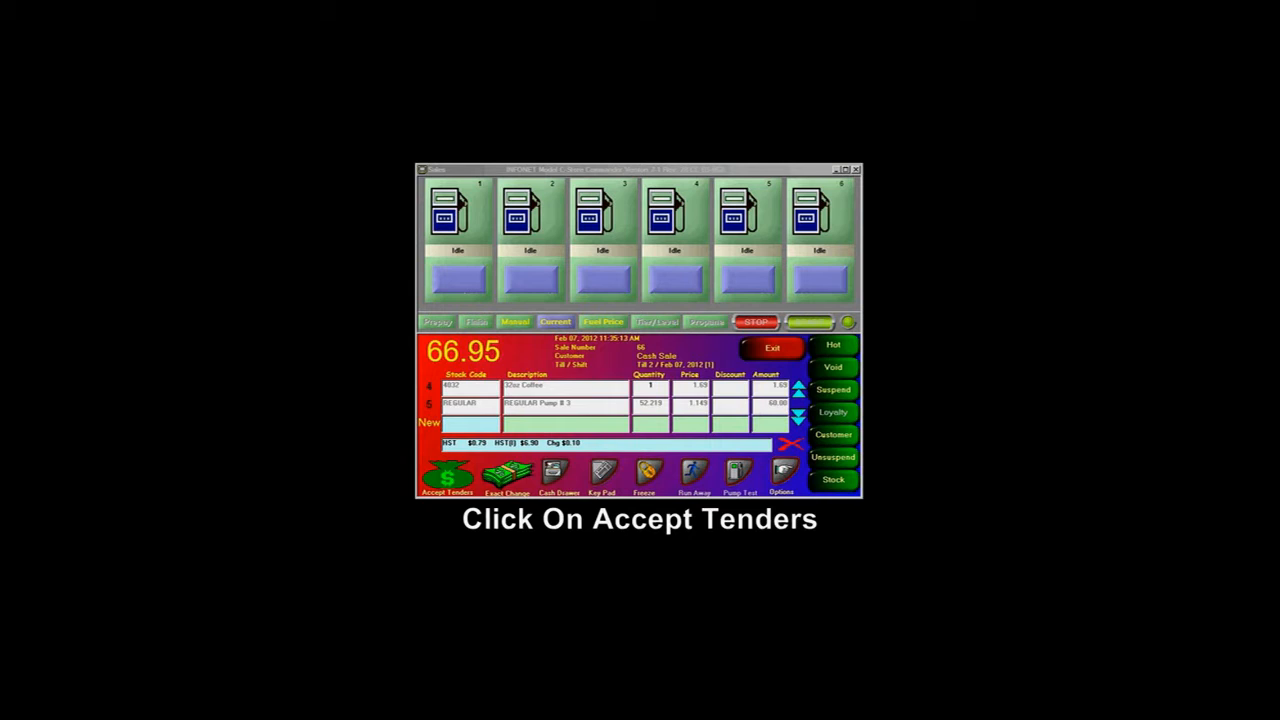
Step: Start a split payment for the coffee and Regular Pump 3 sale by tendering 25.00 in cash
{"action": "left_click", "coordinate": [448, 483]}
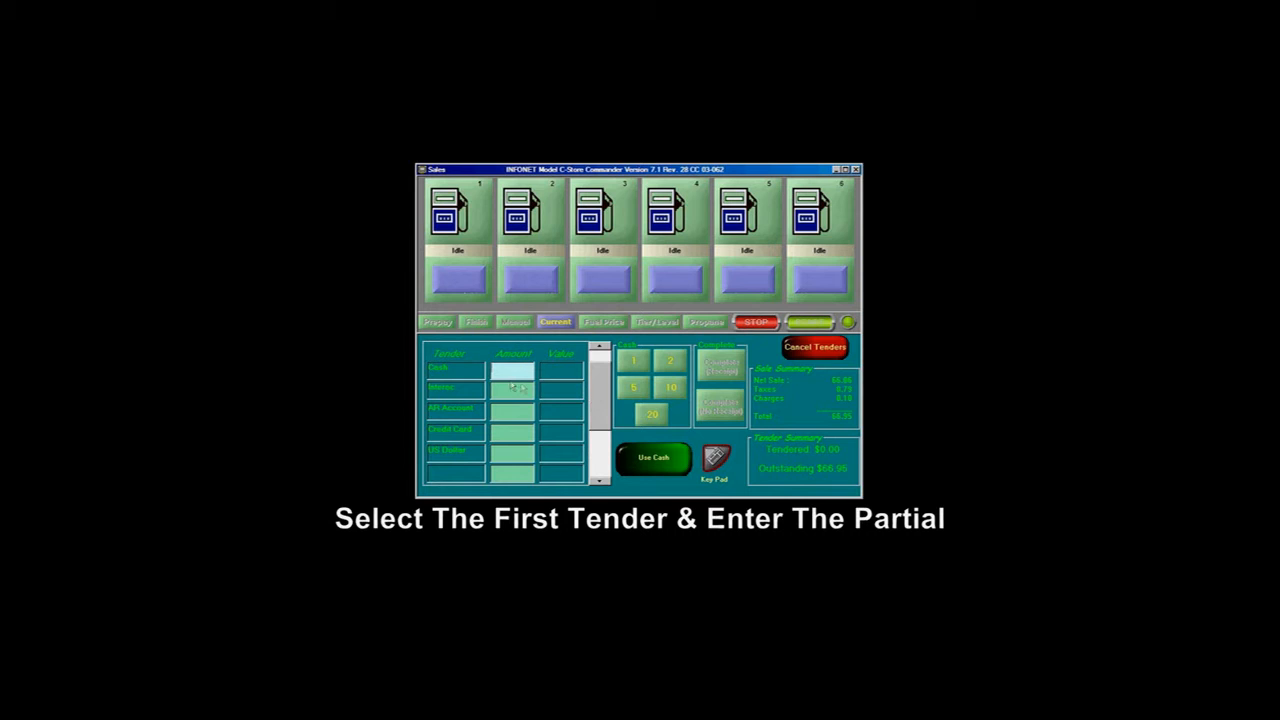
{"action": "left_click", "coordinate": [714, 457]}
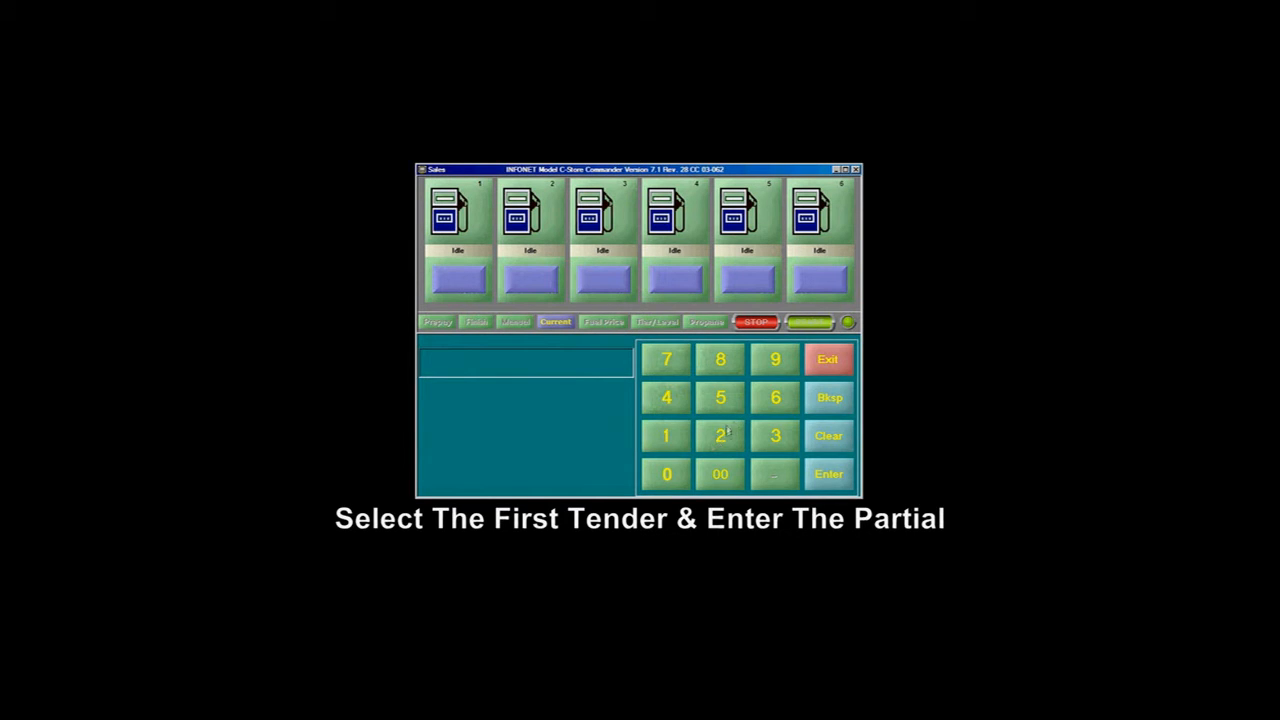
{"action": "left_click", "coordinate": [720, 435]}
{"action": "left_click", "coordinate": [720, 397]}
{"action": "left_click", "coordinate": [720, 474]}
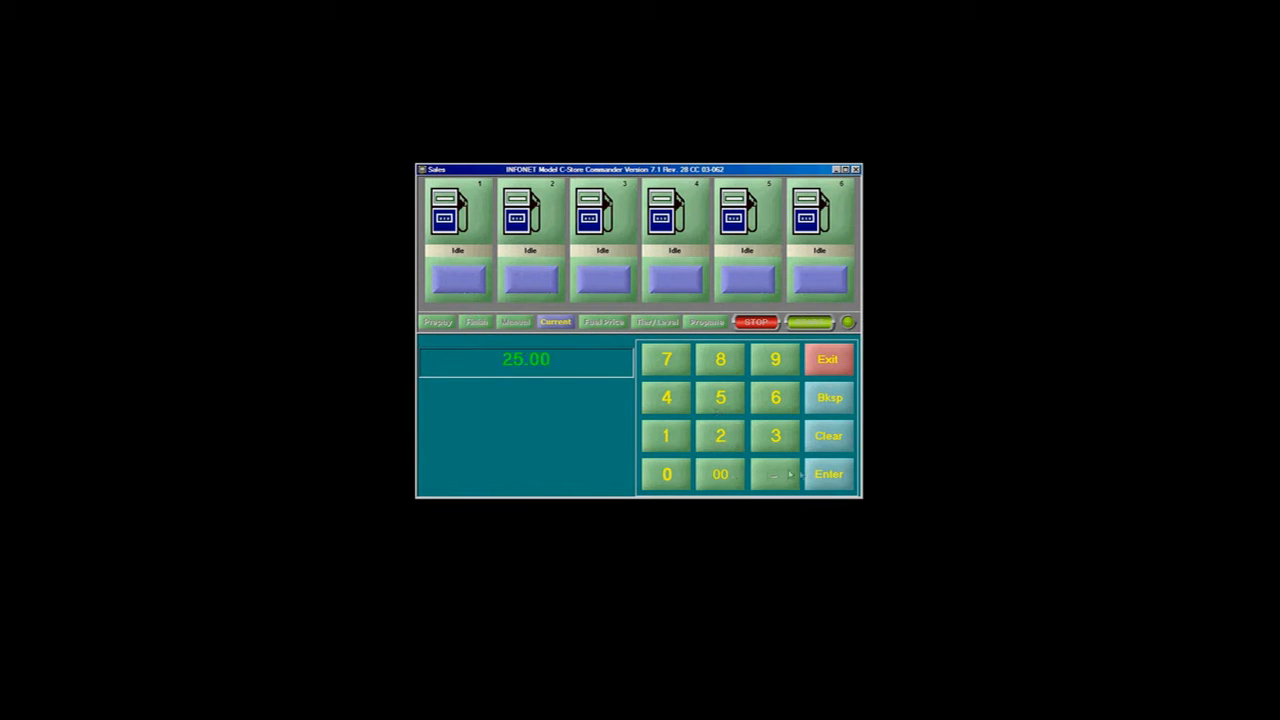
{"action": "left_click", "coordinate": [828, 476]}
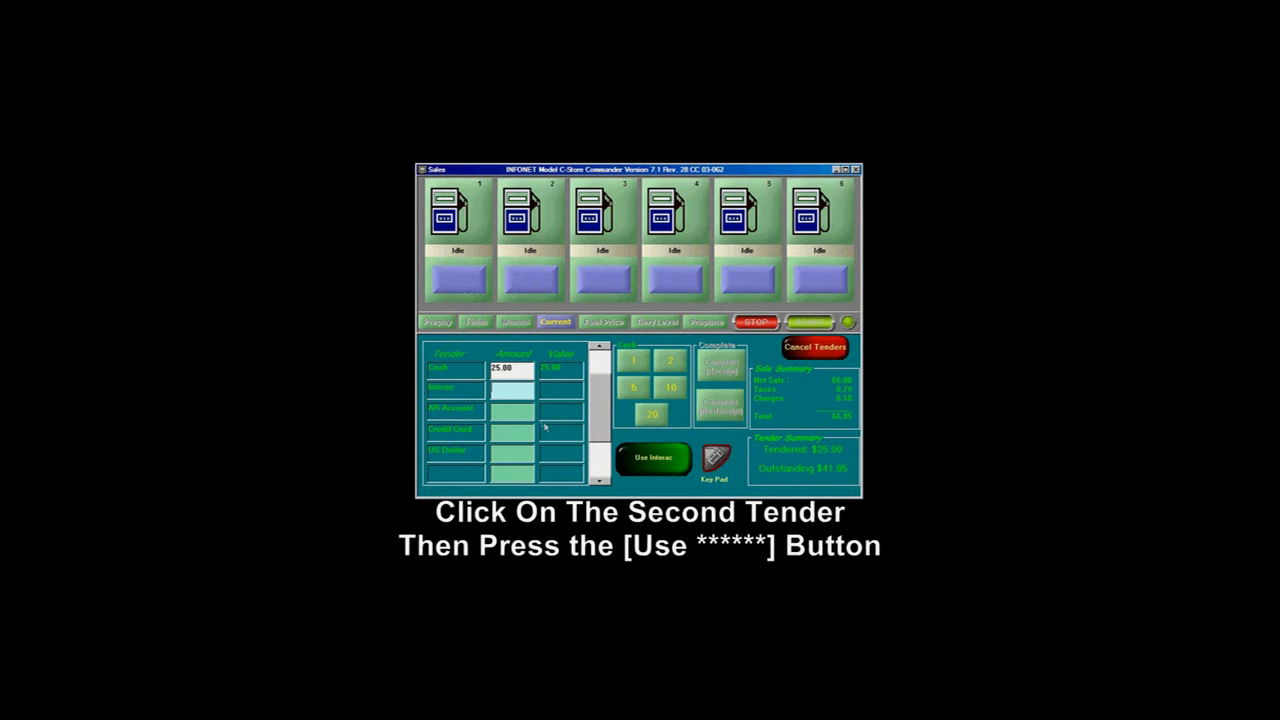
Step: Pay the outstanding balance of the split-tender sale by Credit Card and complete it with a receipt
{"action": "left_click", "coordinate": [506, 431]}
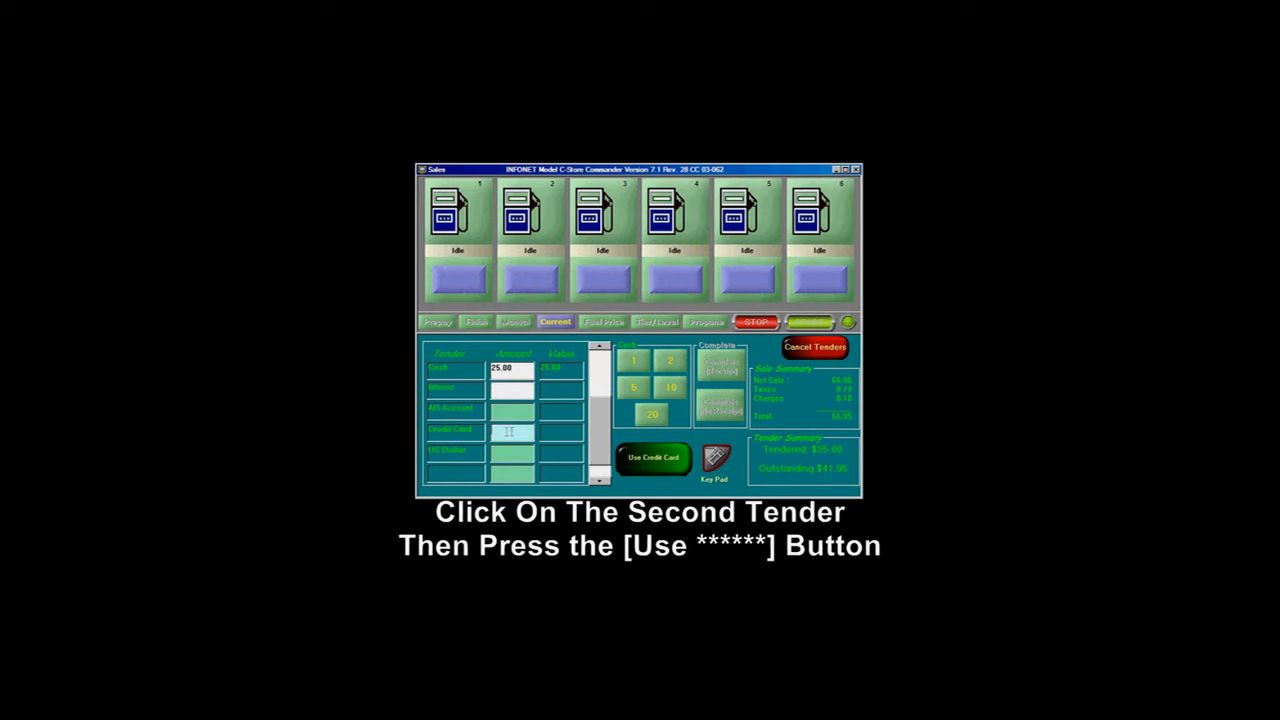
{"action": "left_click", "coordinate": [655, 458]}
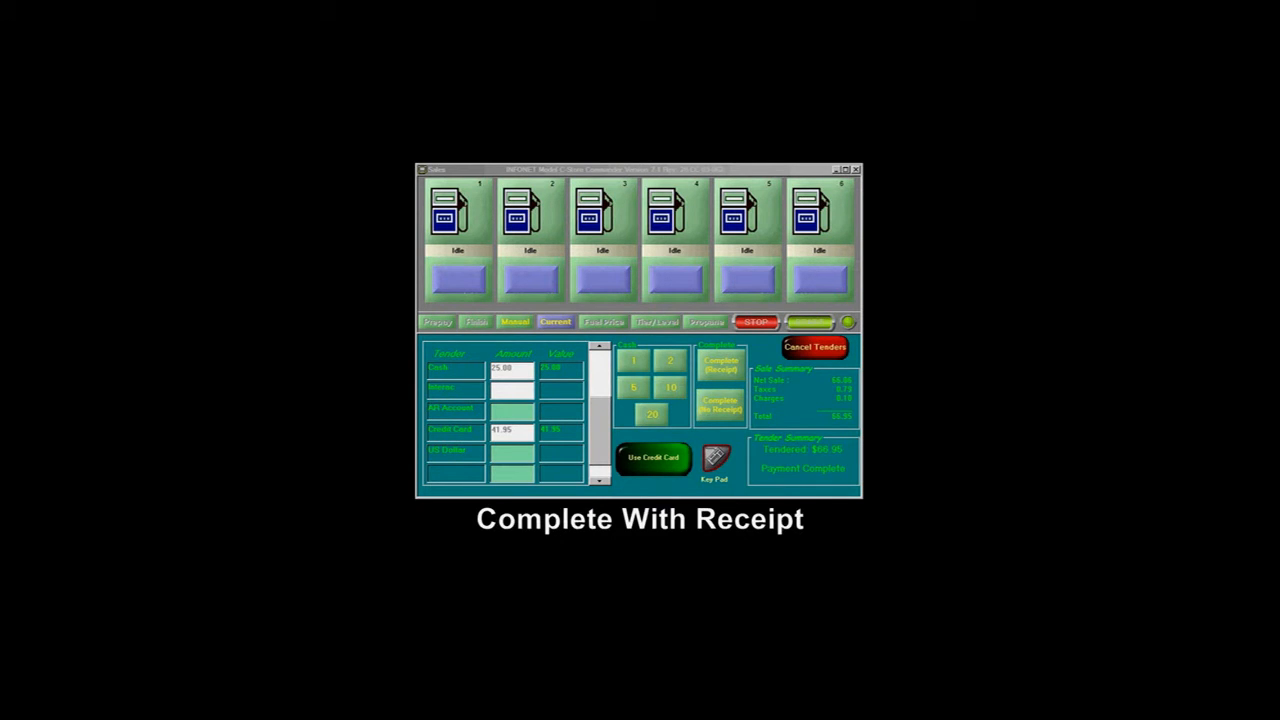
{"action": "left_click", "coordinate": [712, 376]}
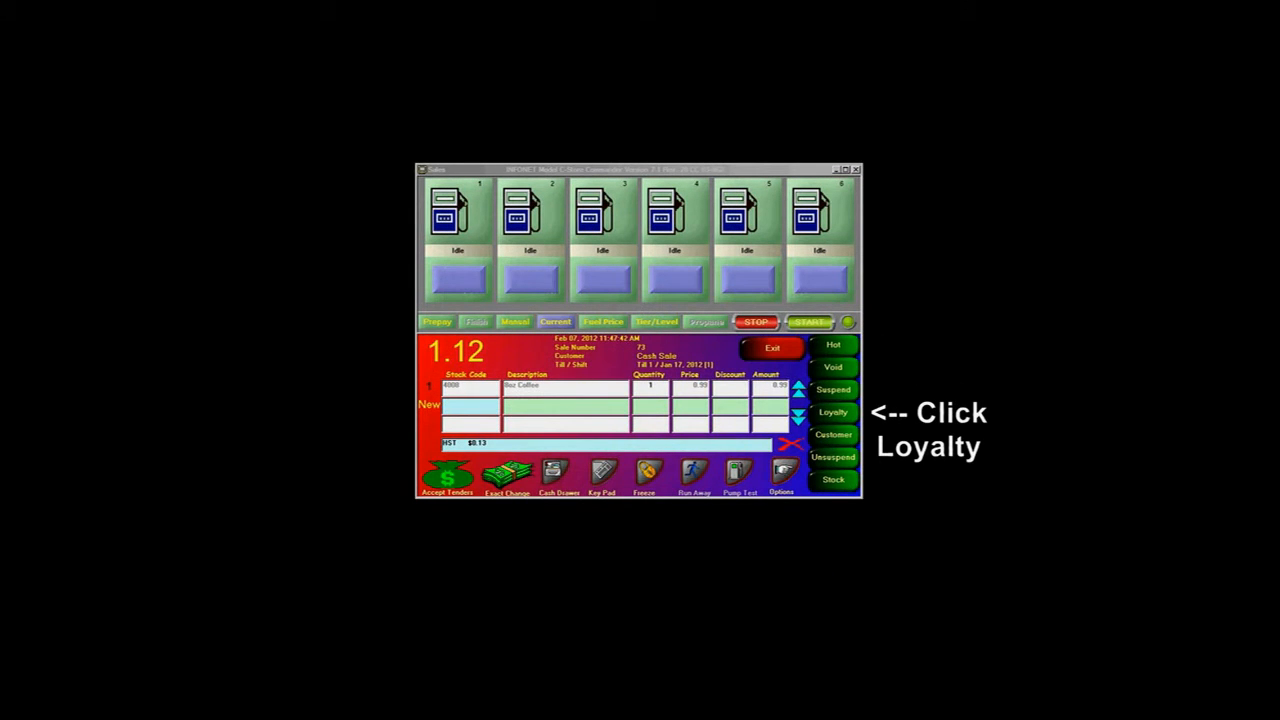
Step: Look up the loyalty customers and assign the second listed customer to the 8oz Coffee sale
{"action": "left_click", "coordinate": [850, 418]}
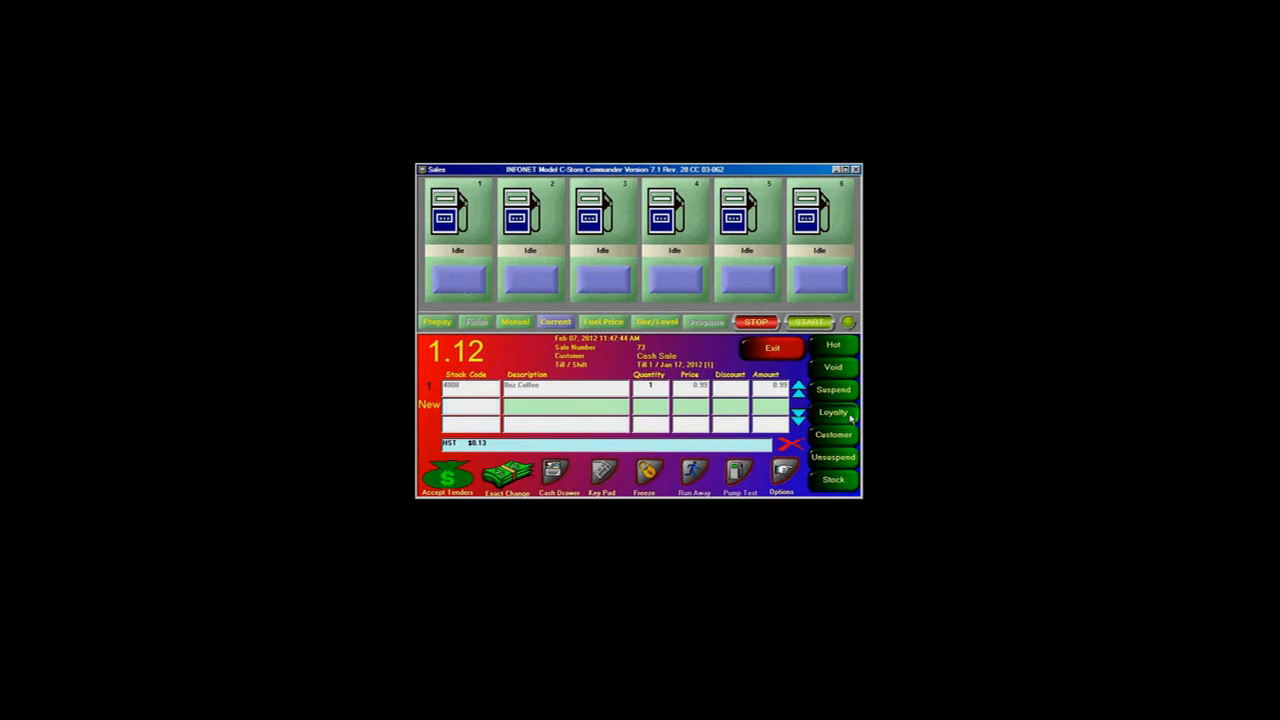
{"action": "left_click", "coordinate": [818, 436]}
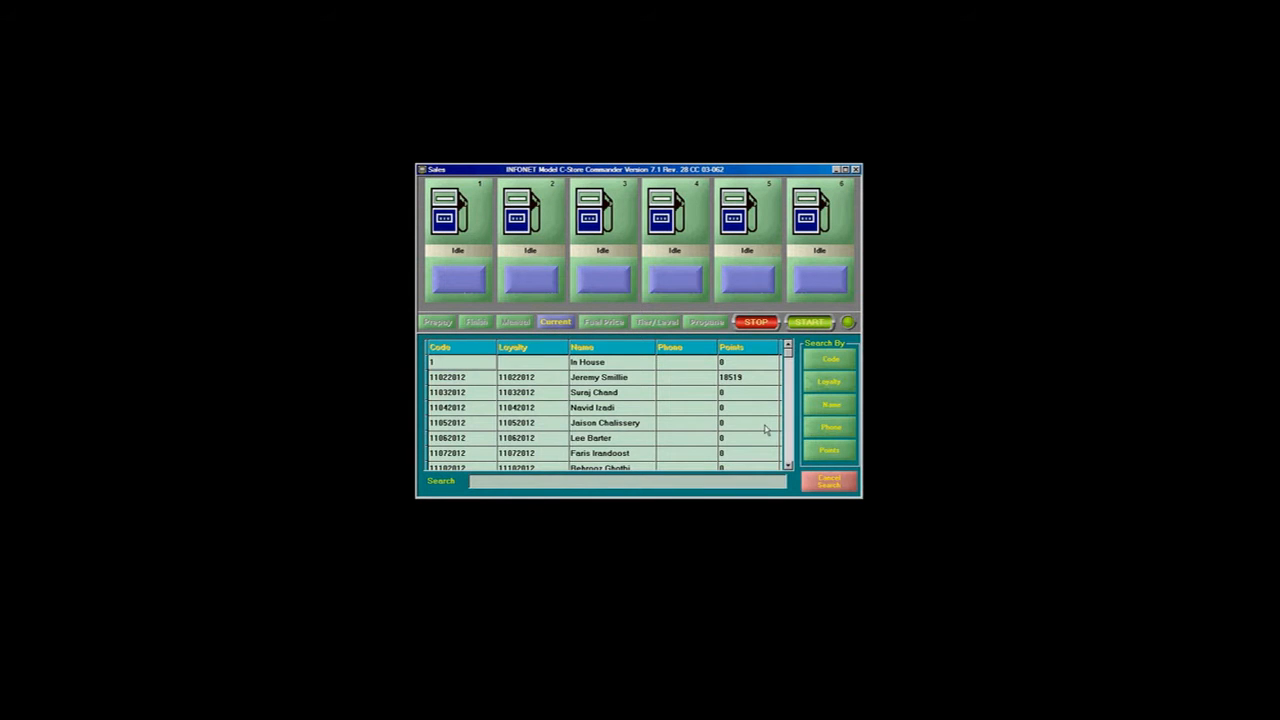
{"action": "left_click", "coordinate": [476, 379]}
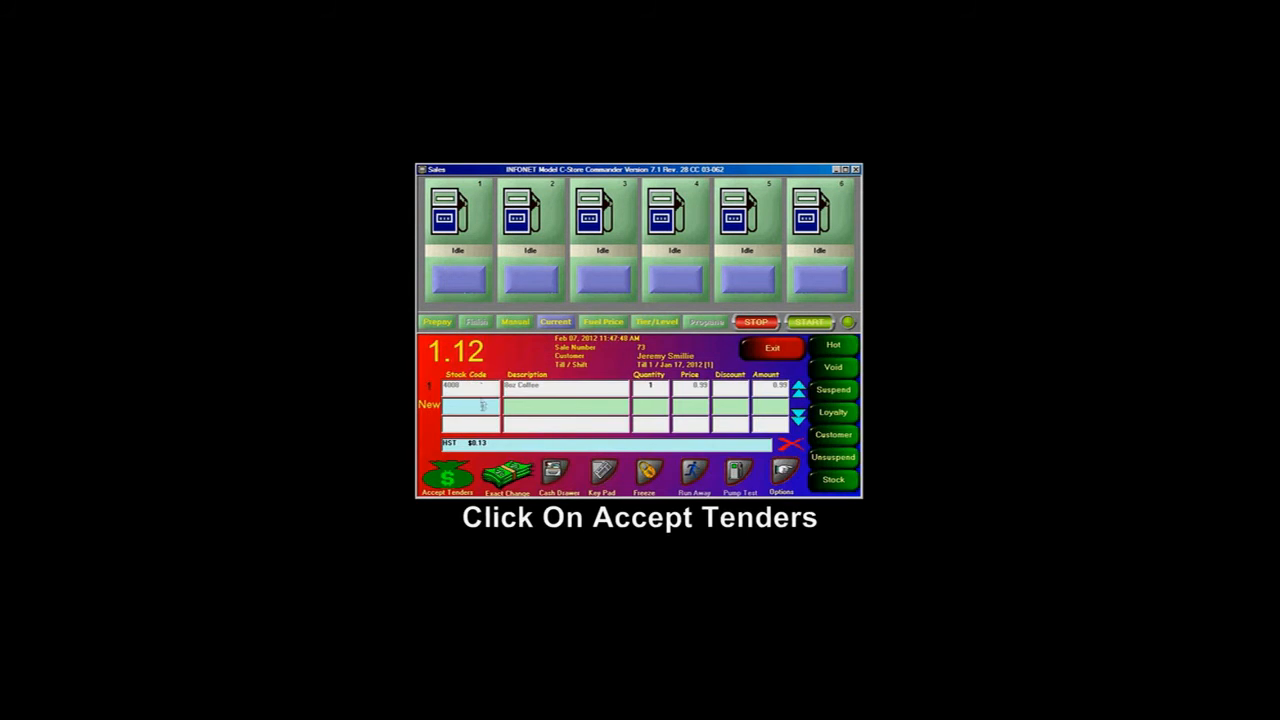
Step: Settle the 8oz Coffee sale in full with the LOYALTY tender and complete it with a receipt
{"action": "left_click", "coordinate": [458, 472]}
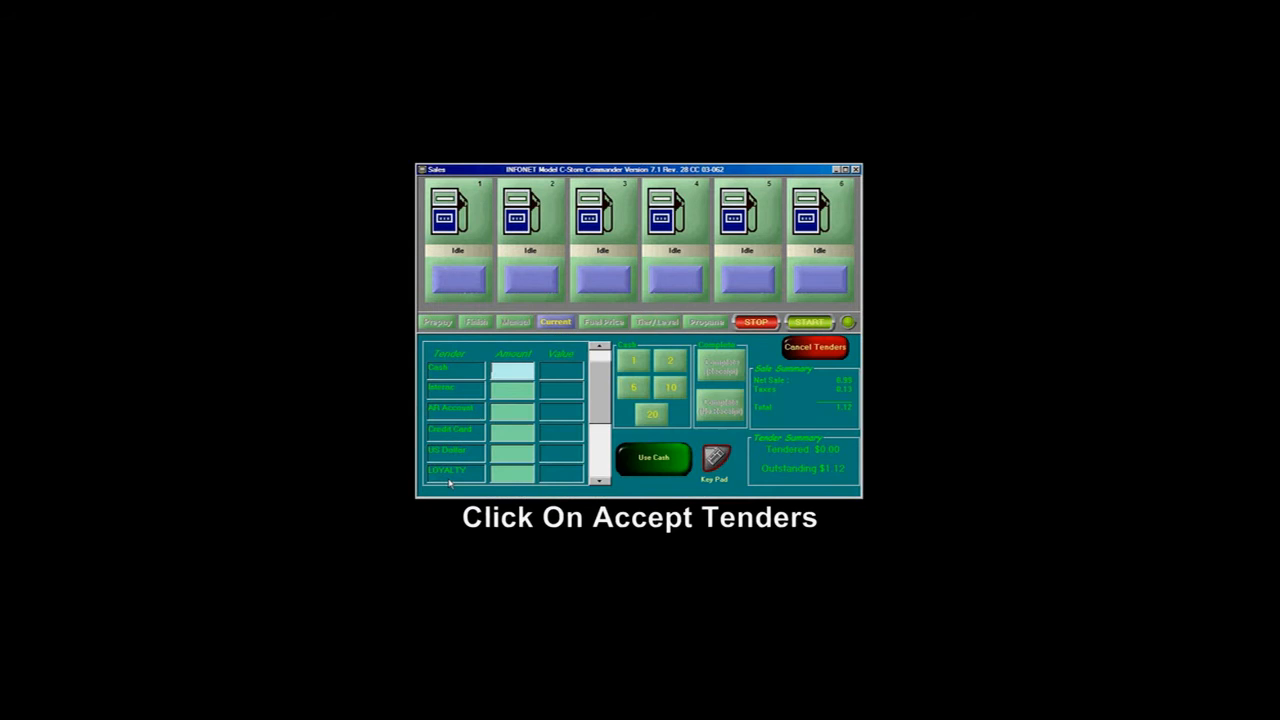
{"action": "left_click", "coordinate": [502, 472]}
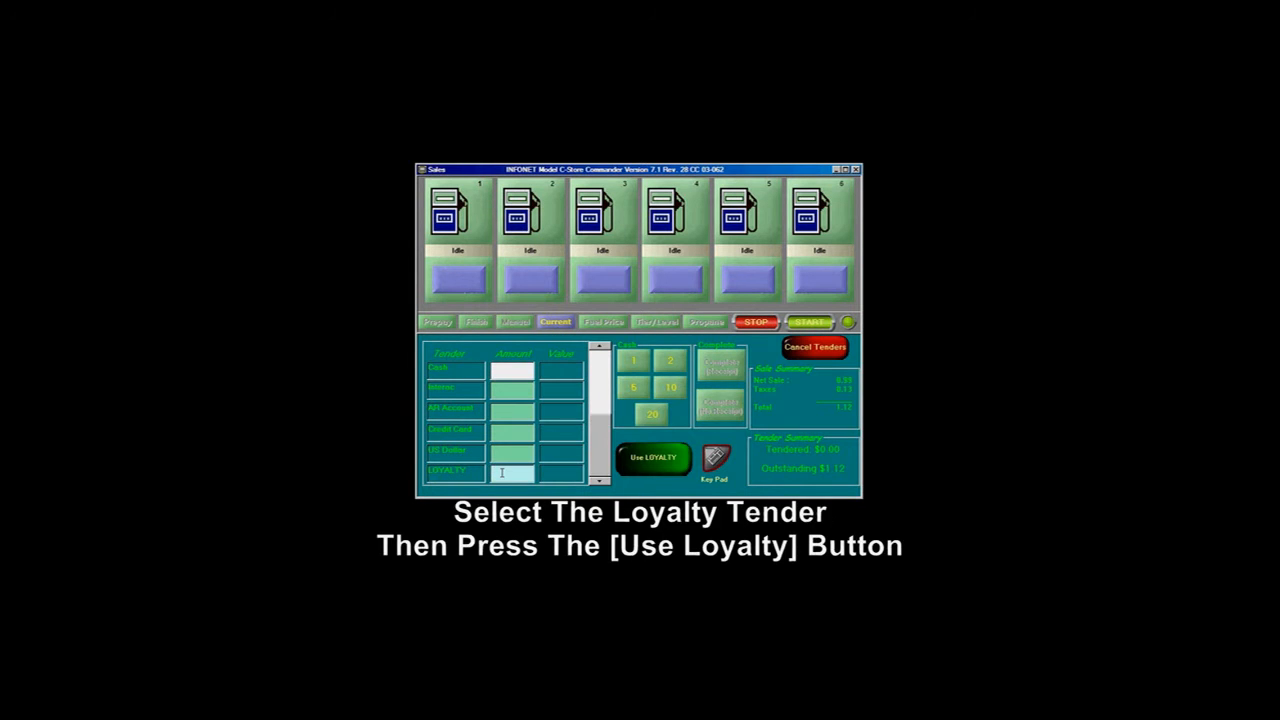
{"action": "left_click", "coordinate": [647, 462]}
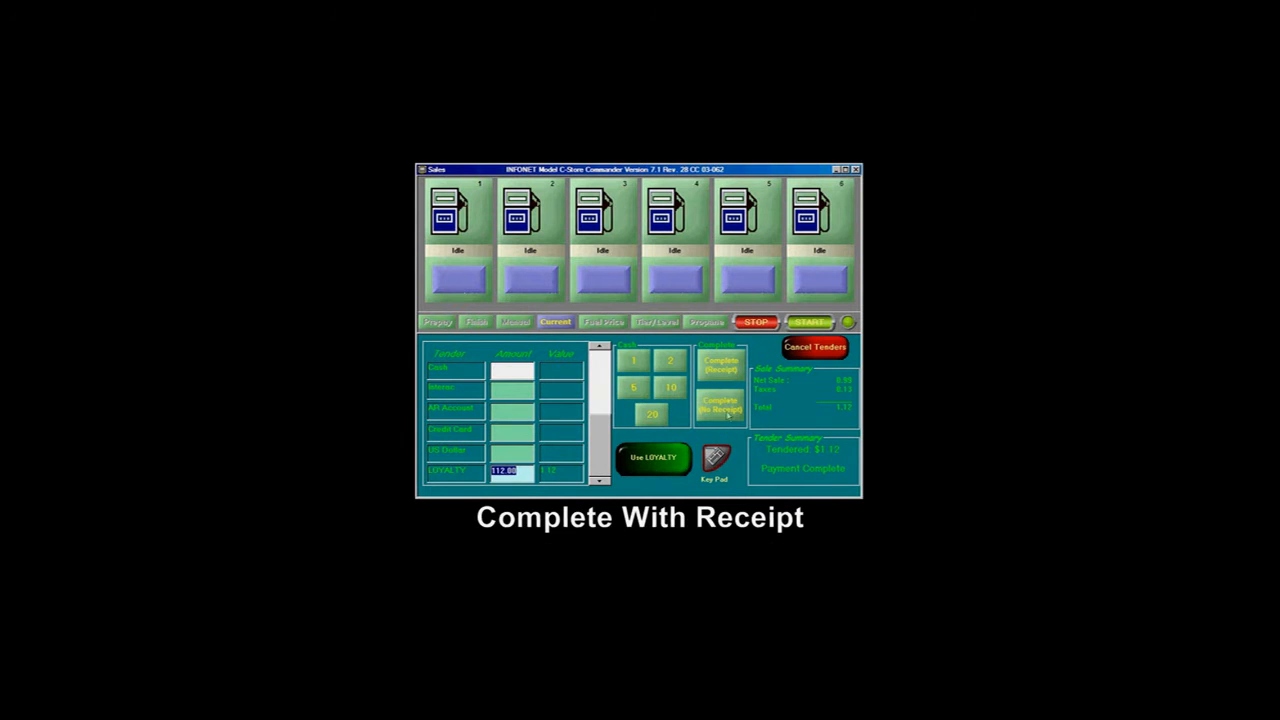
{"action": "left_click", "coordinate": [726, 371]}
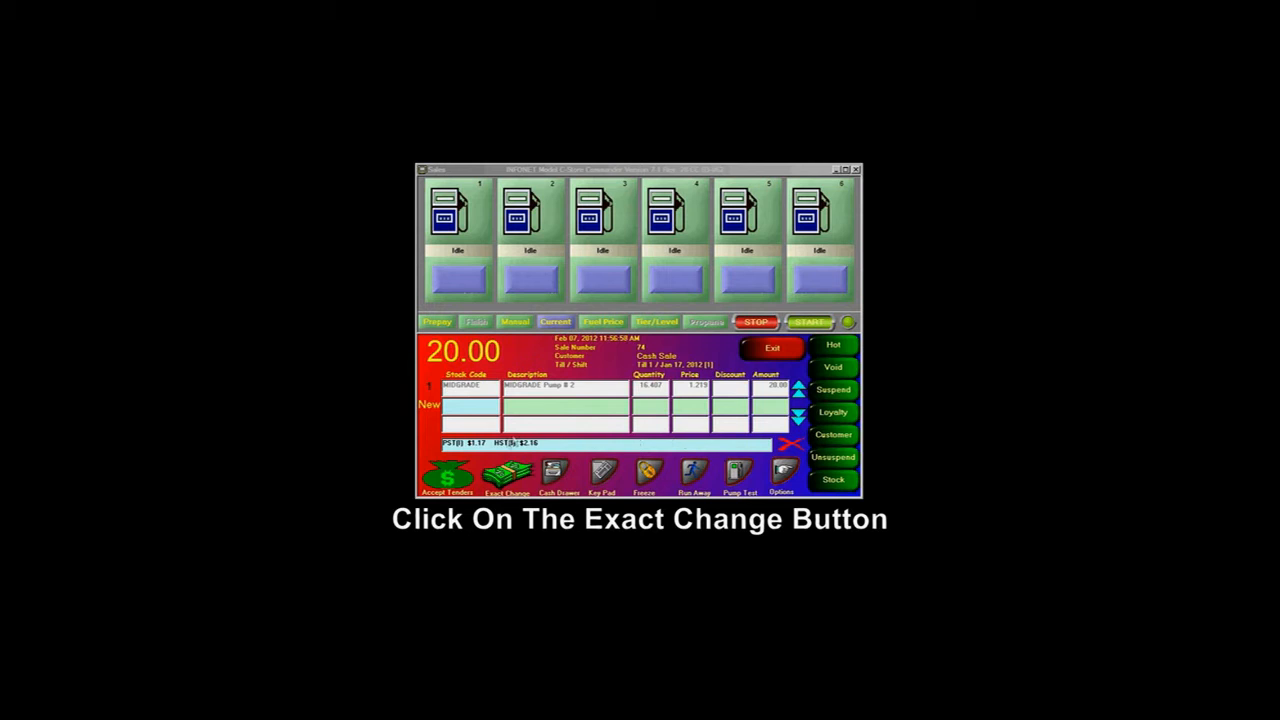
Step: Complete the Midgrade Pump 2 sale with exact change, and settle the 40.00 Regular Pump 3 sale by AR Account with a receipt
{"action": "left_click", "coordinate": [508, 476]}
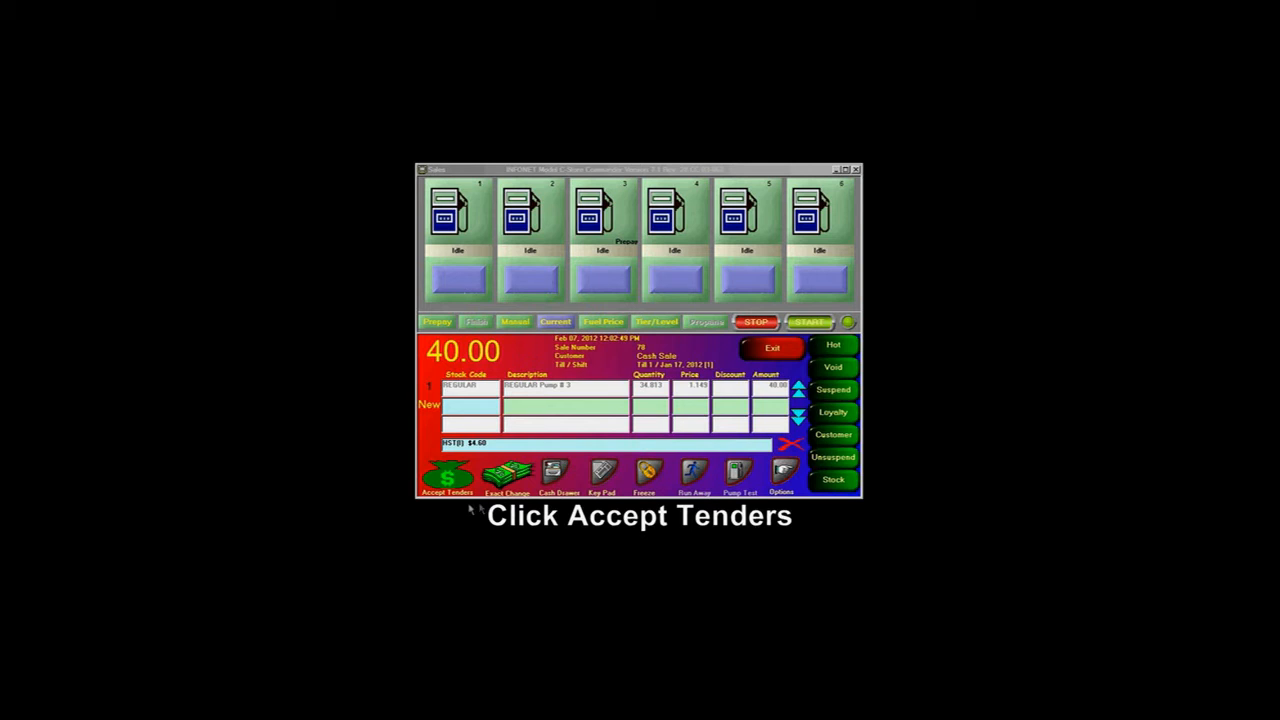
{"action": "left_click", "coordinate": [444, 482]}
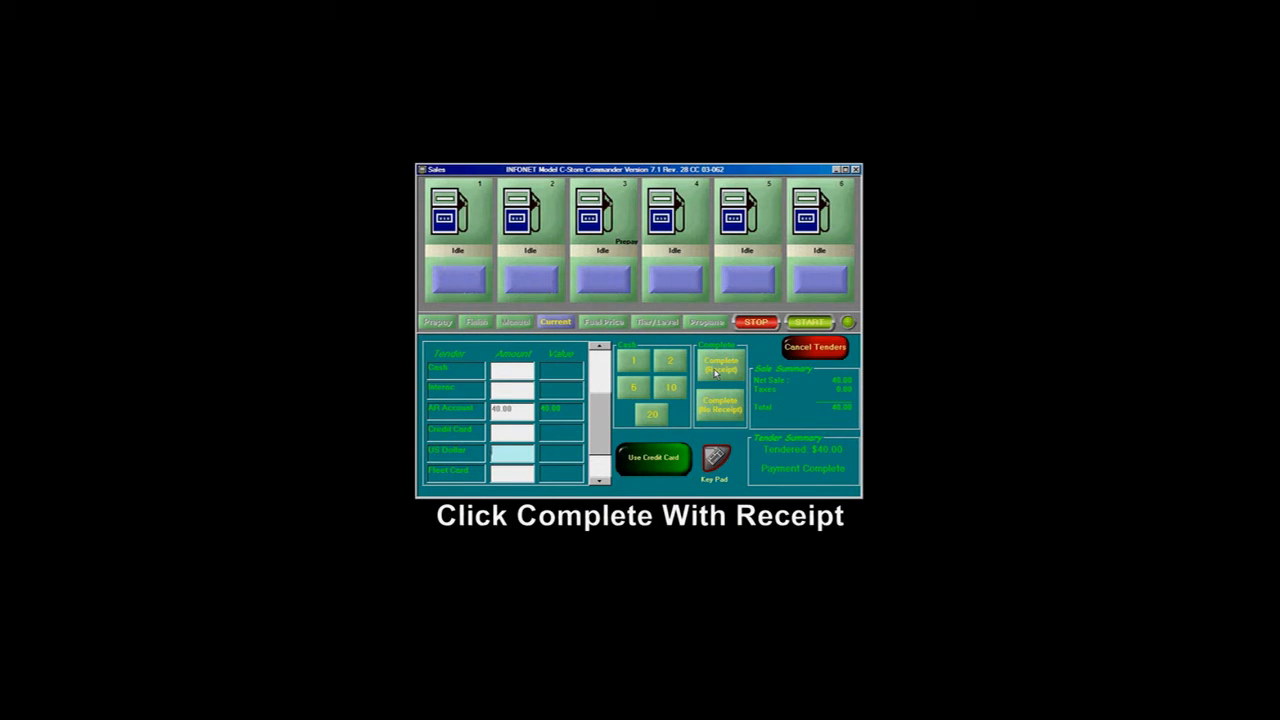
{"action": "left_click", "coordinate": [716, 372]}
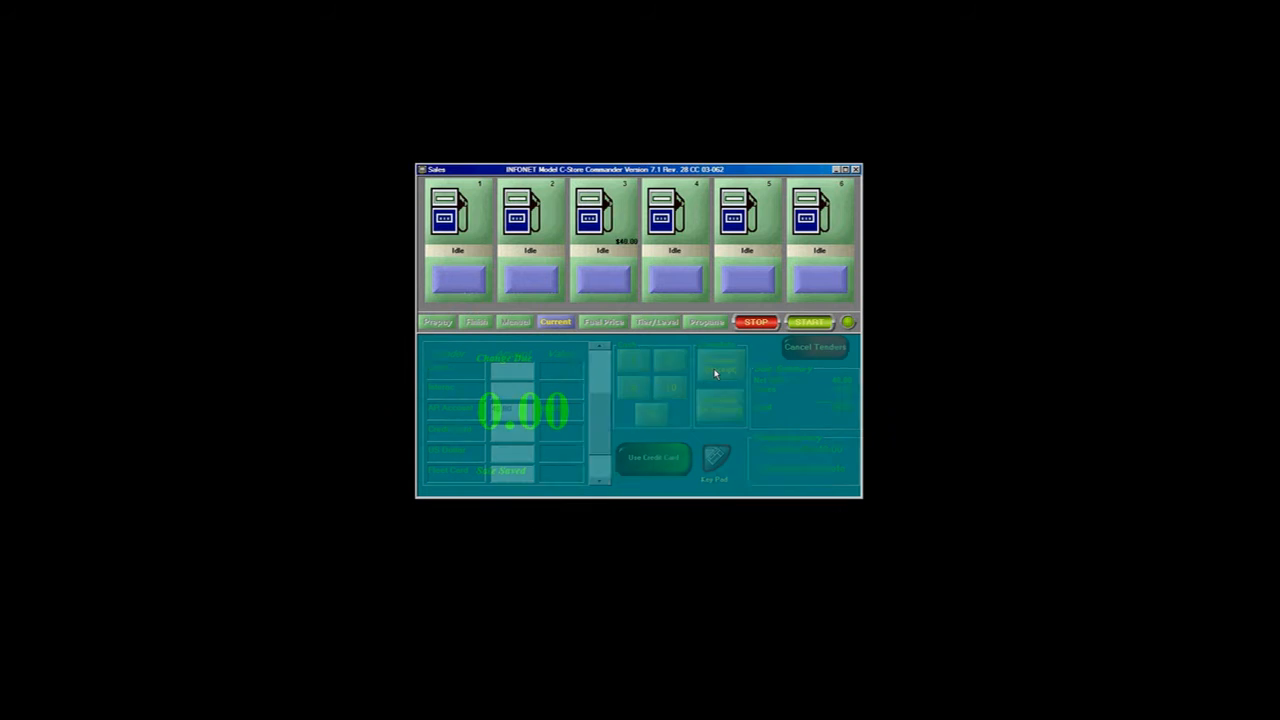
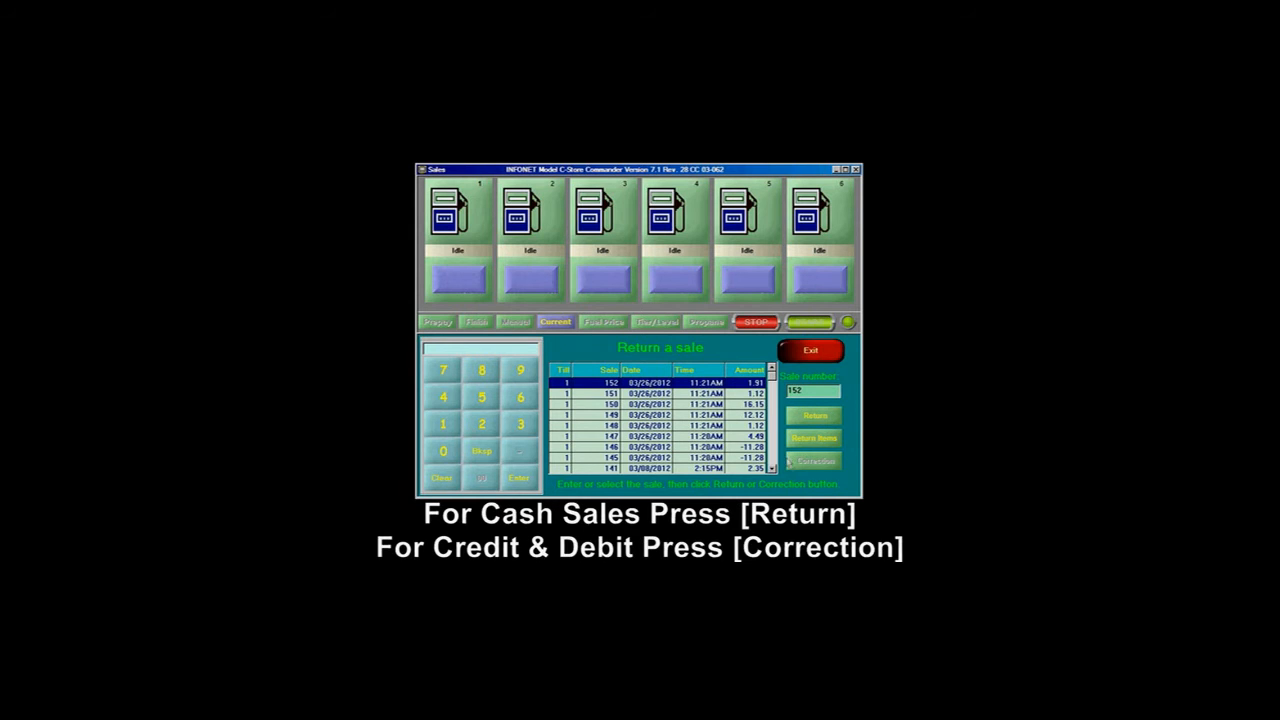
Step: Return the most recent sale in the list in full, giving Cashier Error as the refund reason
{"action": "left_click", "coordinate": [820, 416]}
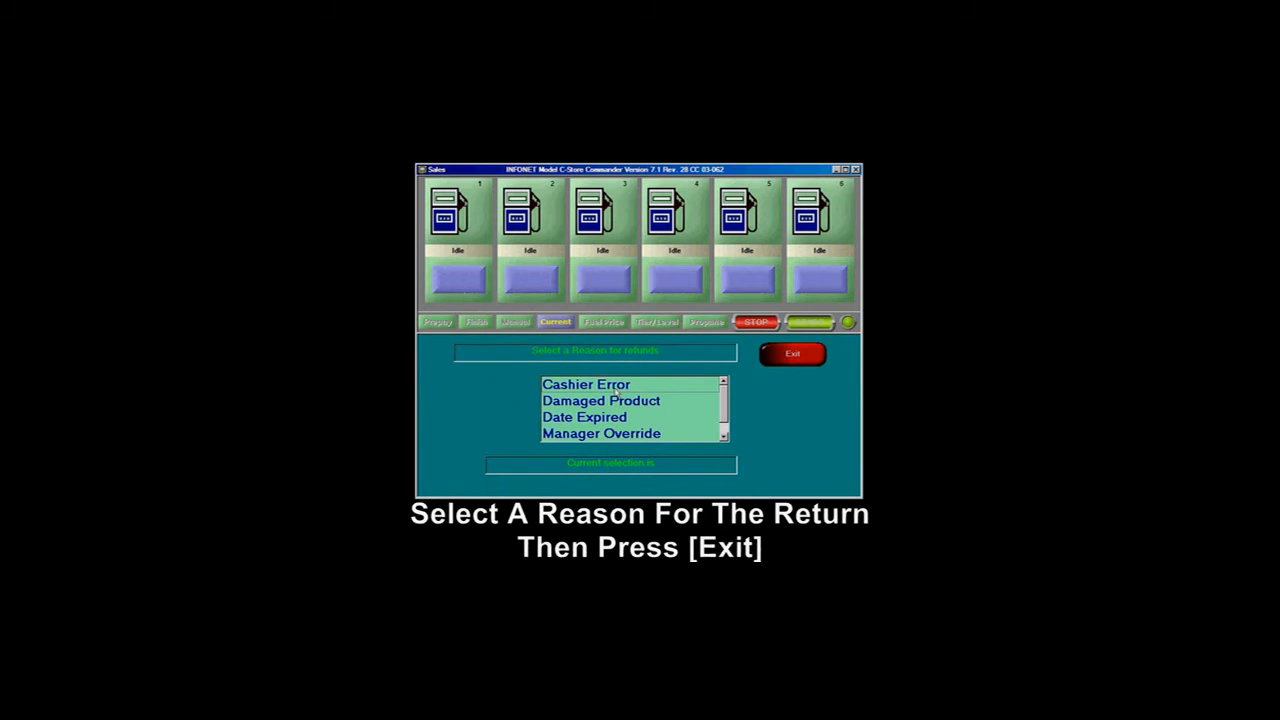
{"action": "left_click", "coordinate": [609, 388]}
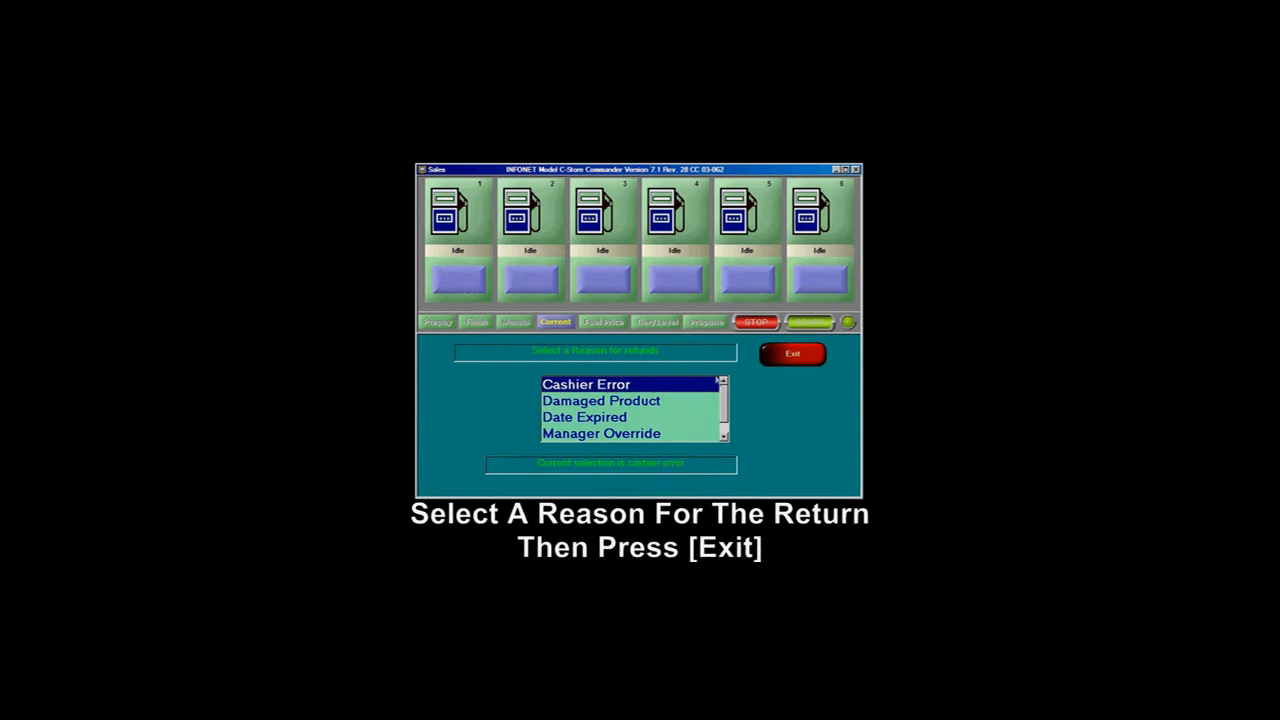
{"action": "left_click", "coordinate": [784, 358]}
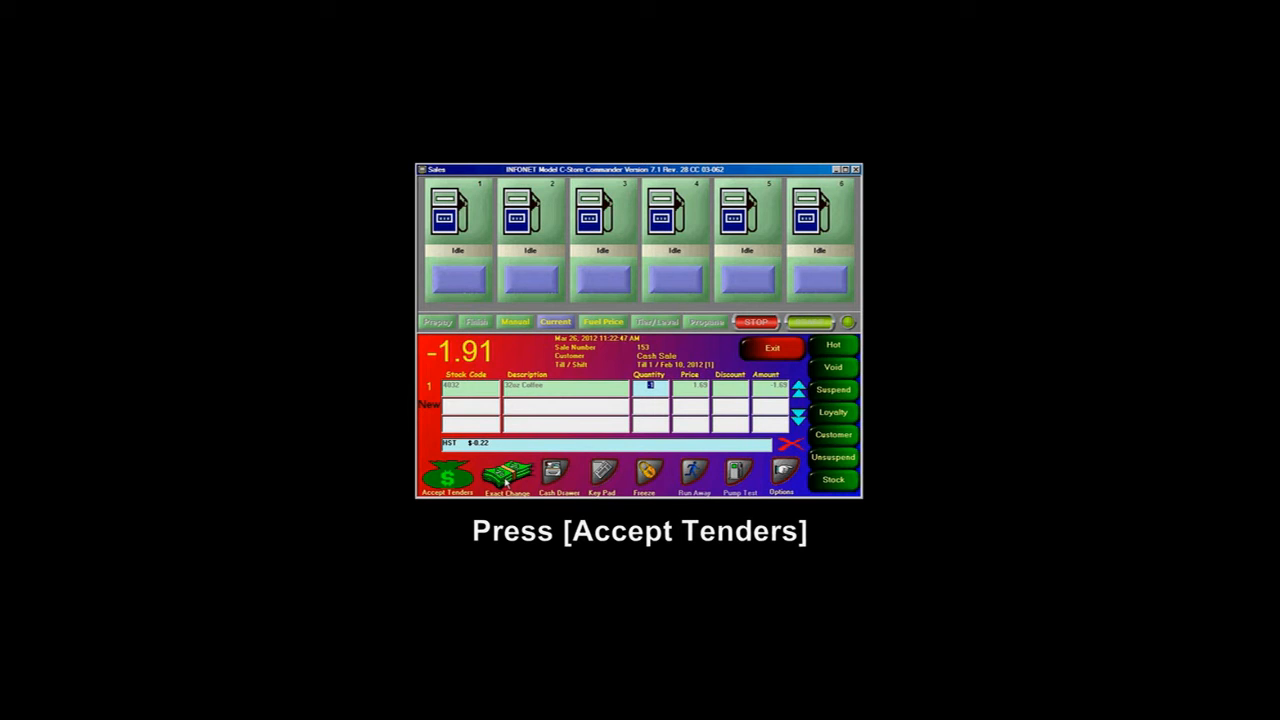
Step: Refund the returned 32oz Coffee in full as cash and complete the refund with a receipt
{"action": "left_click", "coordinate": [449, 478]}
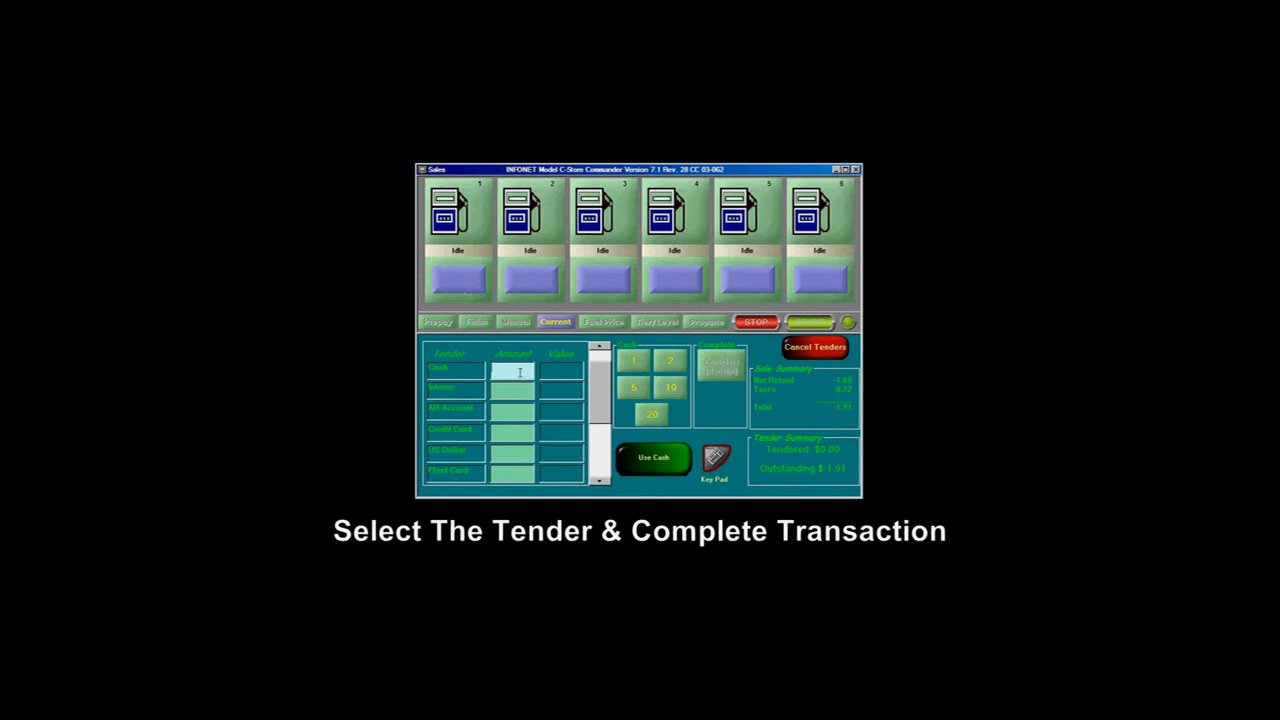
{"action": "left_click", "coordinate": [668, 466]}
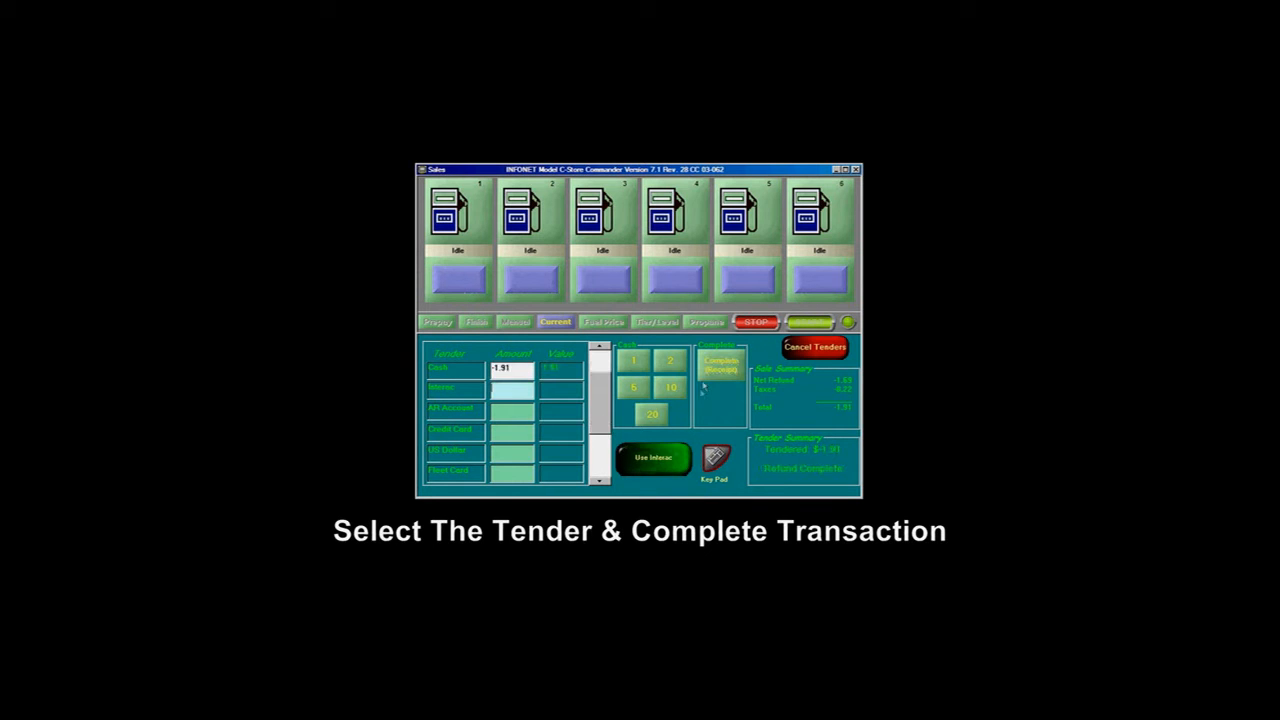
{"action": "left_click", "coordinate": [721, 372]}
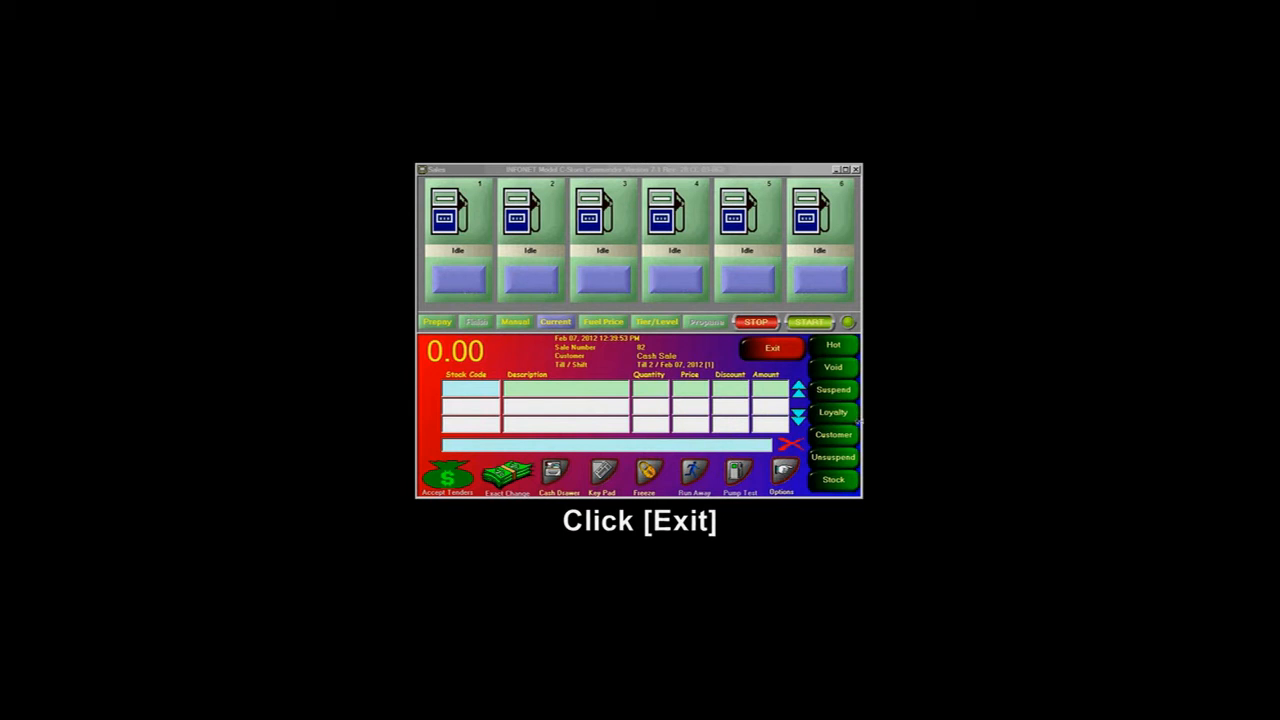
Step: Exit sales and choose to close the current till, skipping the totalizer reading
{"action": "left_click", "coordinate": [773, 350]}
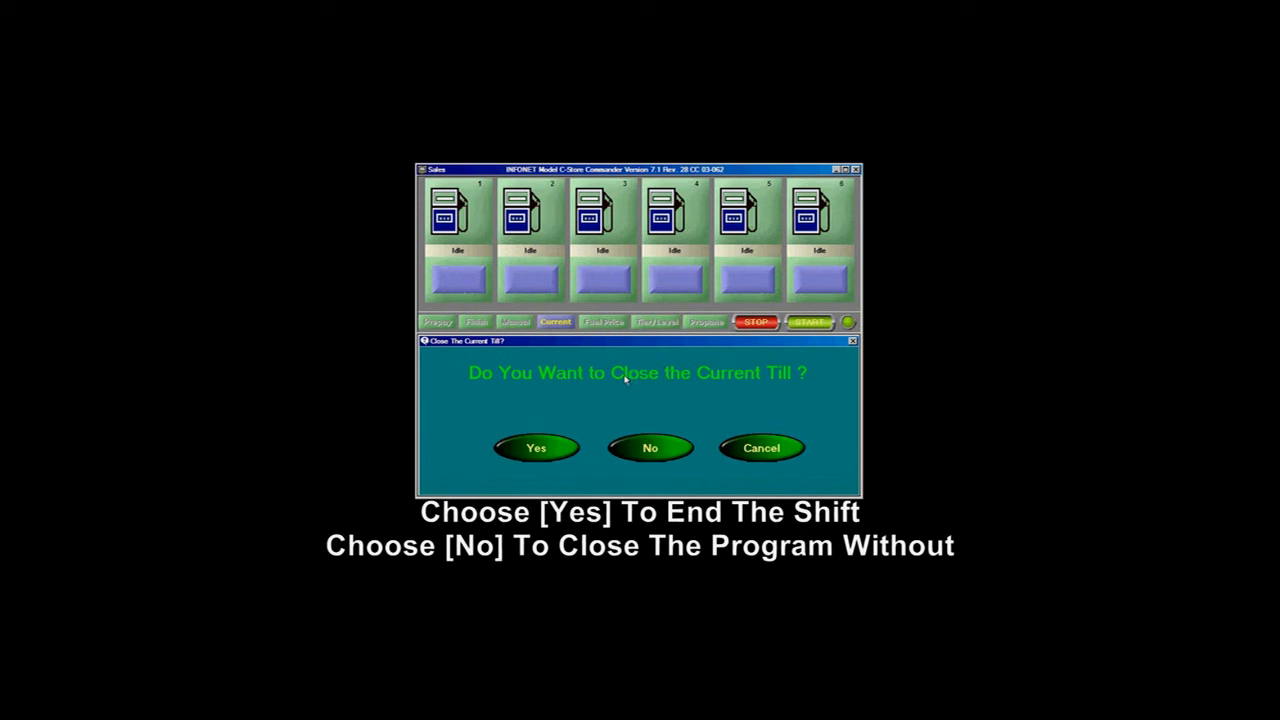
{"action": "left_click", "coordinate": [546, 447]}
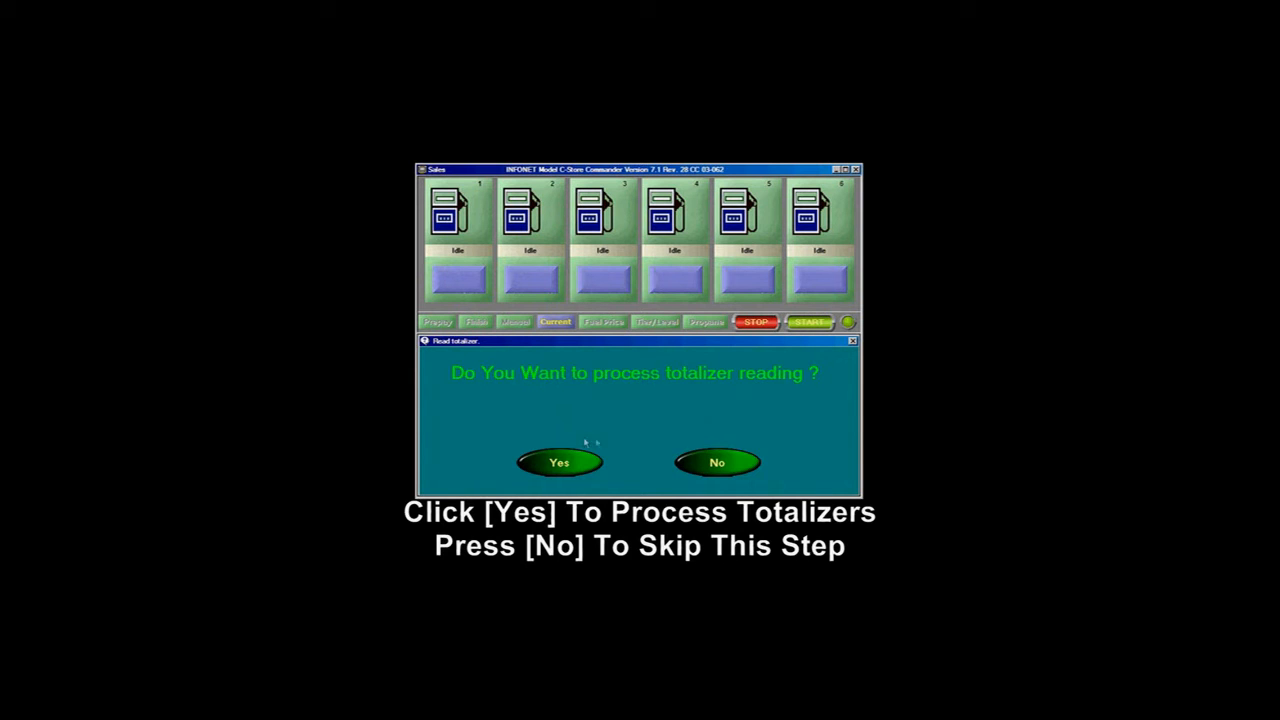
{"action": "left_click", "coordinate": [716, 462]}
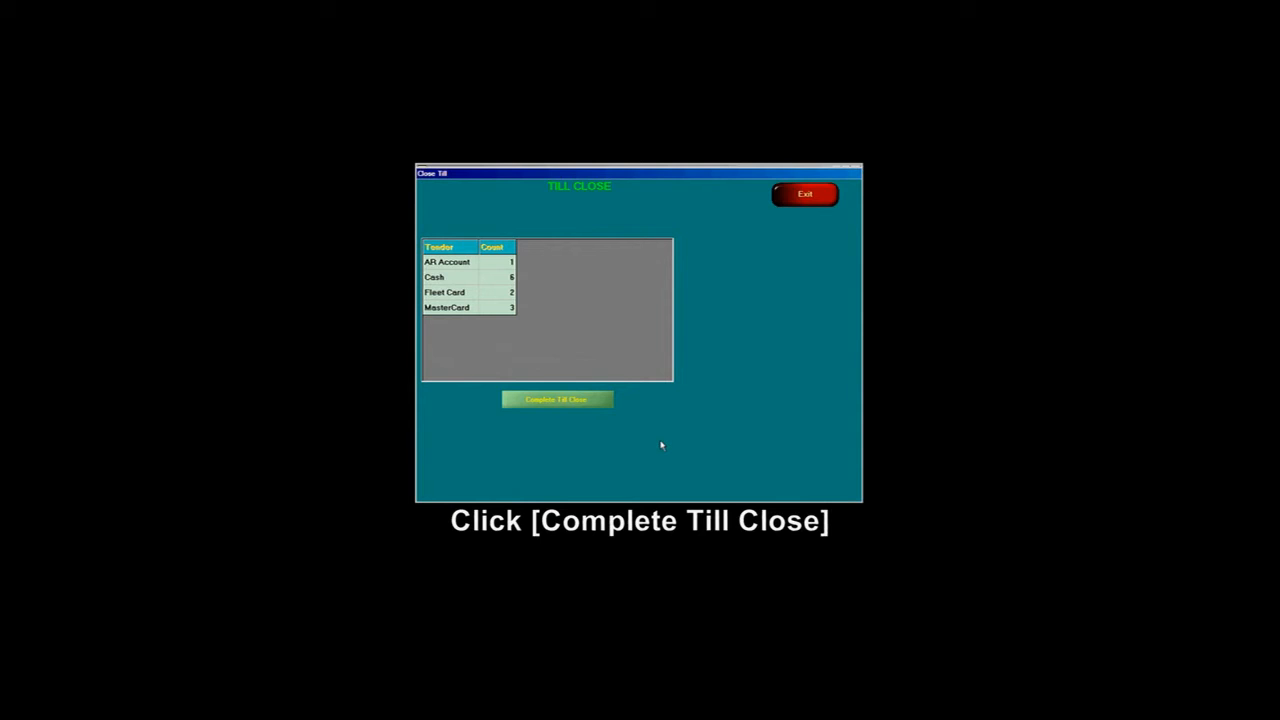
Step: Complete the till close, print its report and exit the till close window
{"action": "left_click", "coordinate": [567, 401]}
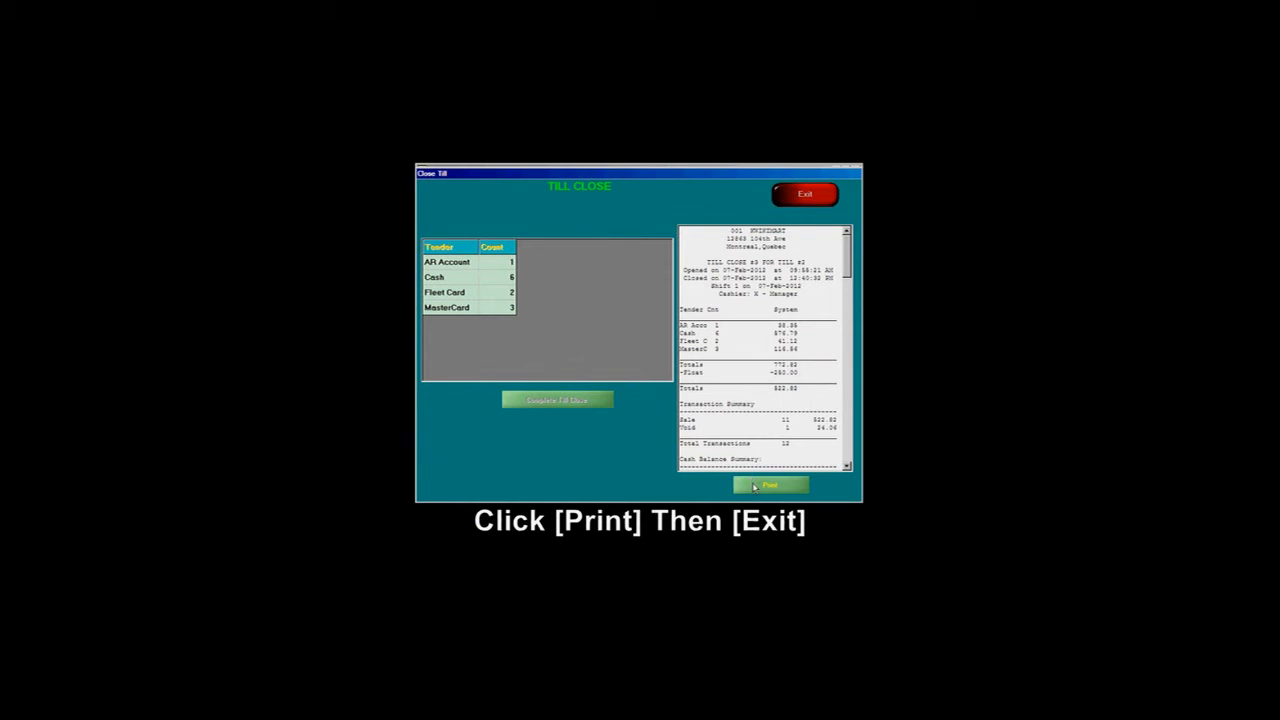
{"action": "left_click", "coordinate": [754, 487]}
{"action": "left_click", "coordinate": [789, 199]}
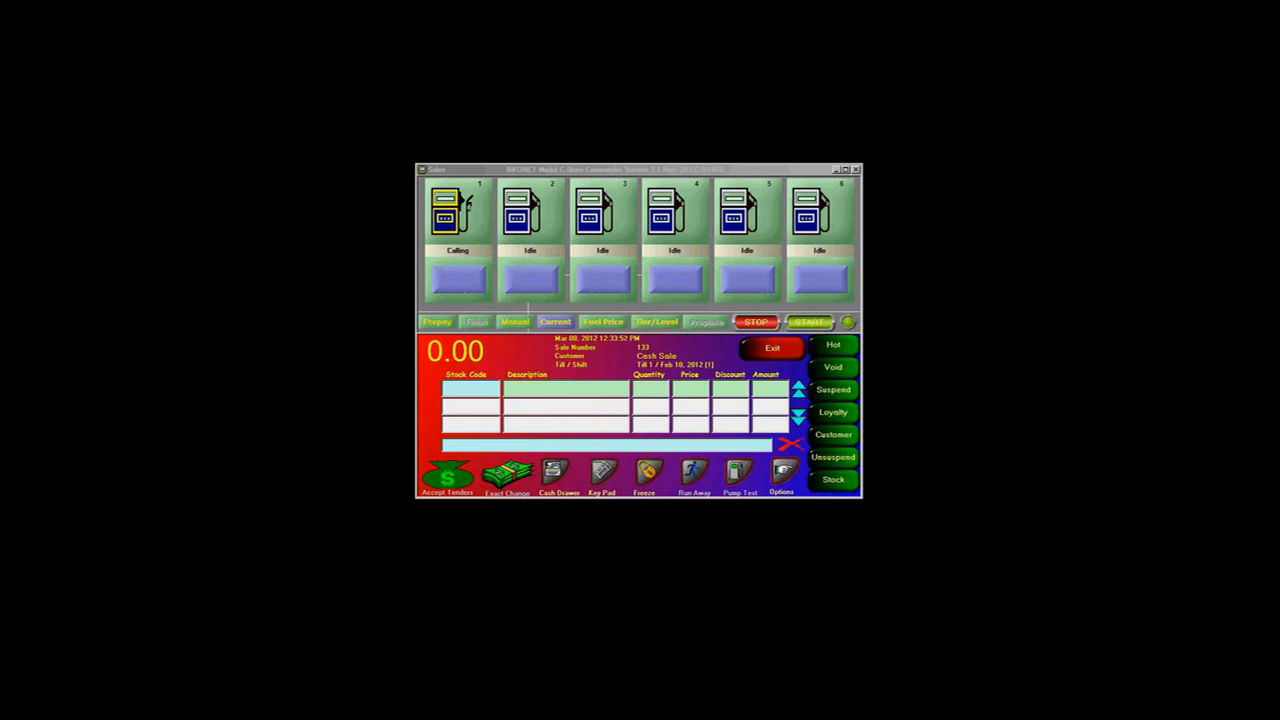
Step: Authorize the calling Pump 1 for fuelling
{"action": "left_click", "coordinate": [468, 224]}
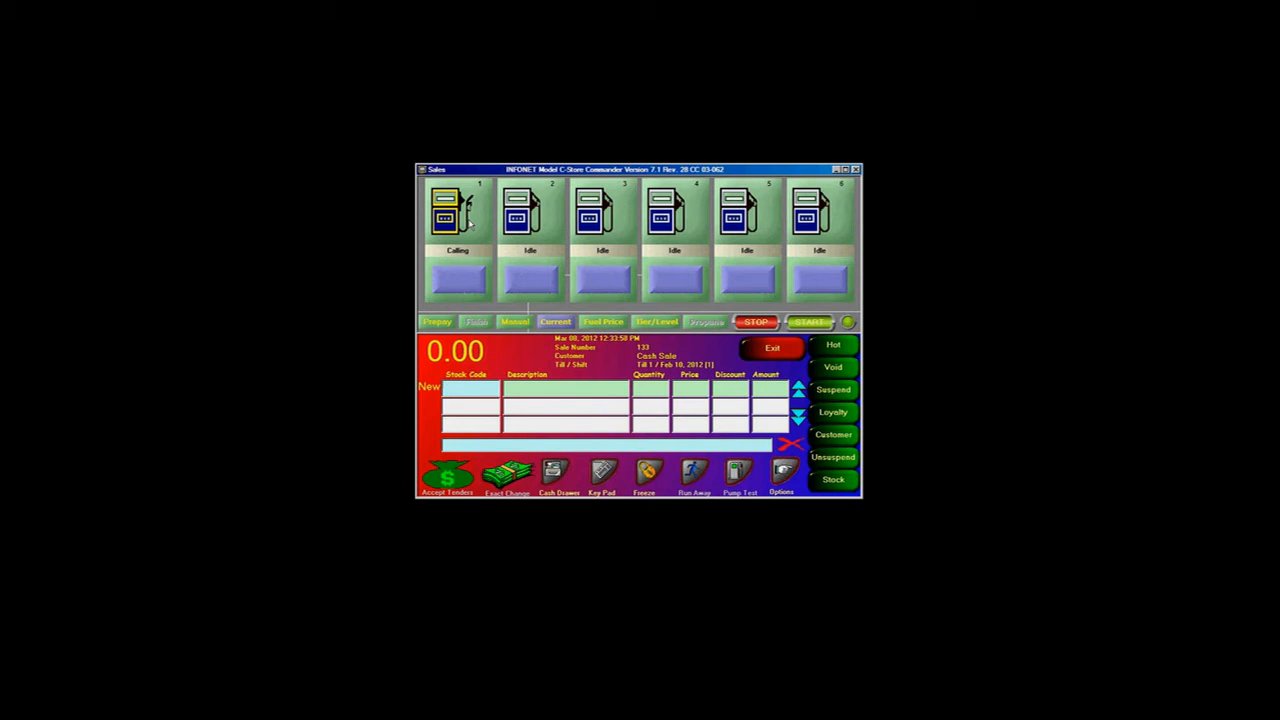
{"action": "left_click", "coordinate": [468, 224]}
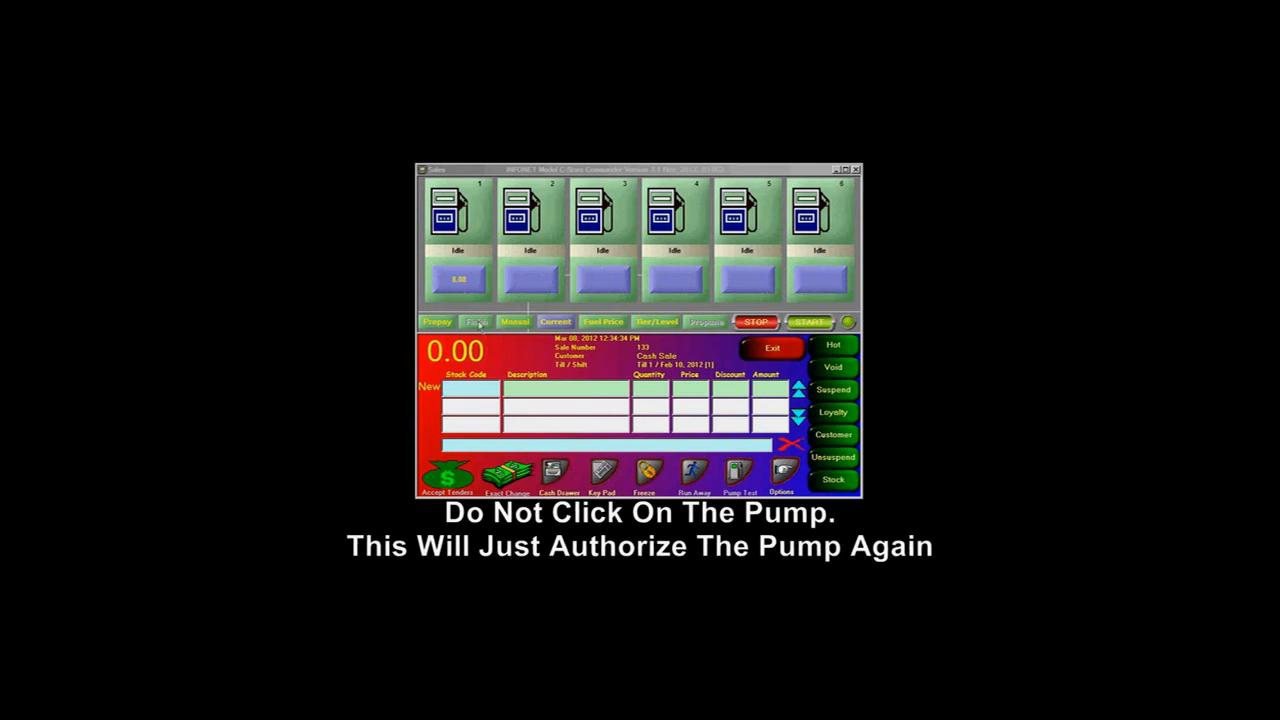
Step: Bring Pump 1's finished fuel sale from its basket to the sale line
{"action": "left_click", "coordinate": [458, 281]}
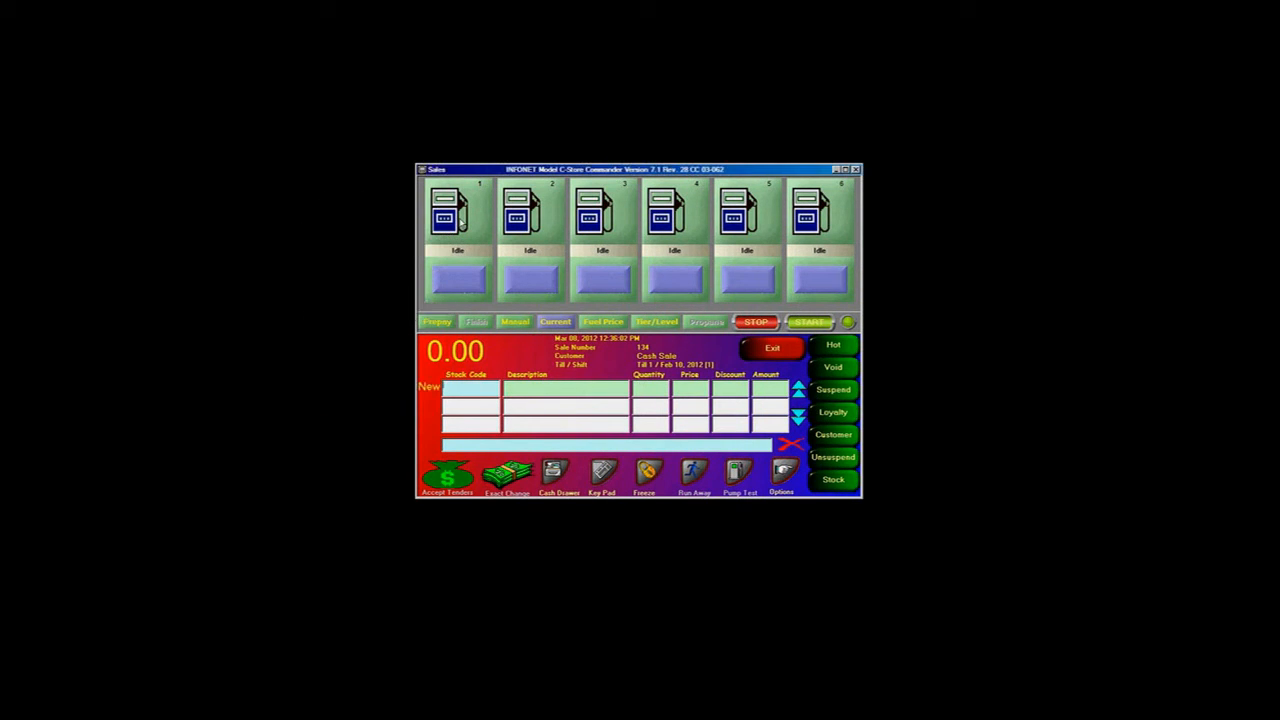
Step: Authorize the idle Pump 1 and de-authorize it again
{"action": "left_click", "coordinate": [460, 223]}
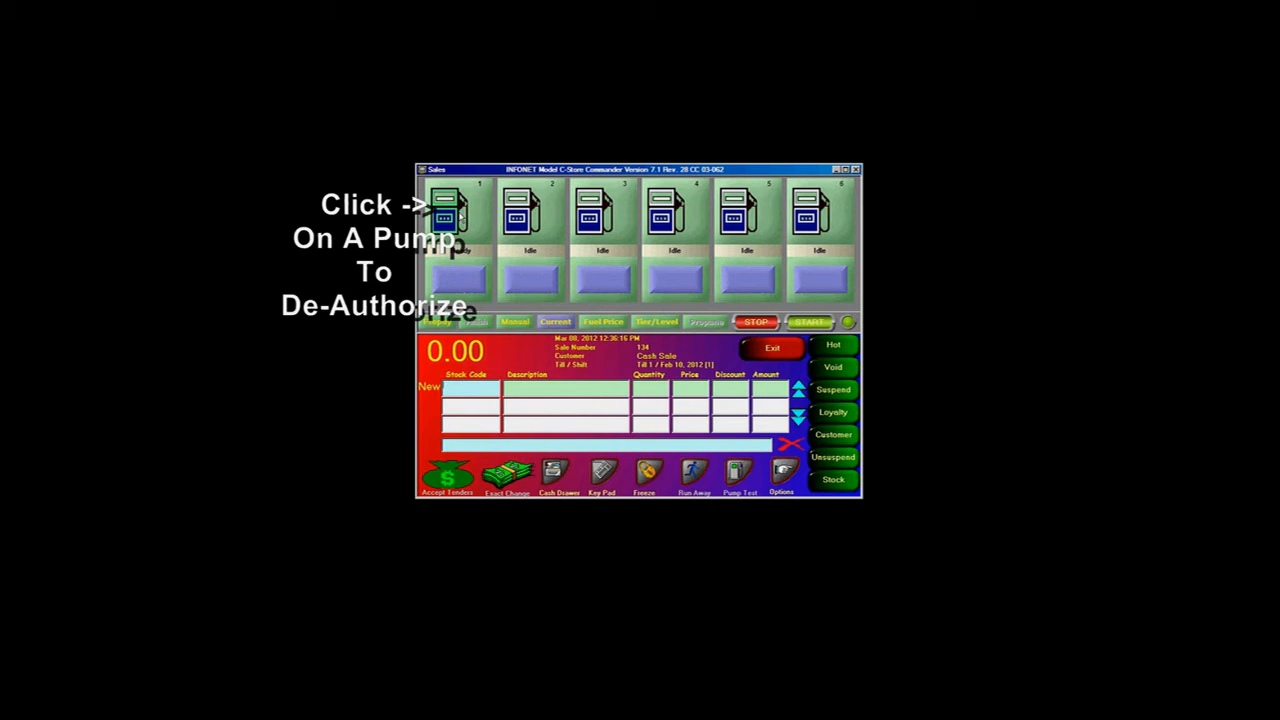
{"action": "left_click", "coordinate": [461, 216]}
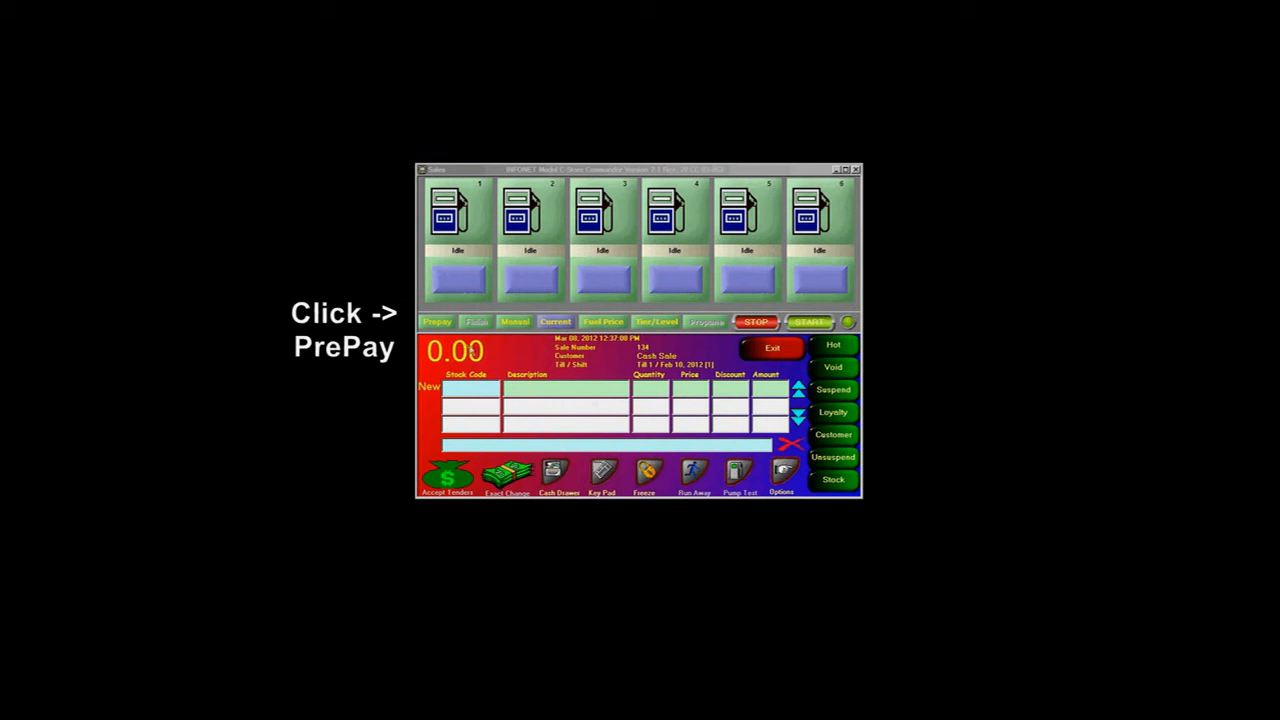
Step: Set a 40.00 cash prepay for Pump 1 with the 3-PREMIUM grade
{"action": "left_click", "coordinate": [440, 325]}
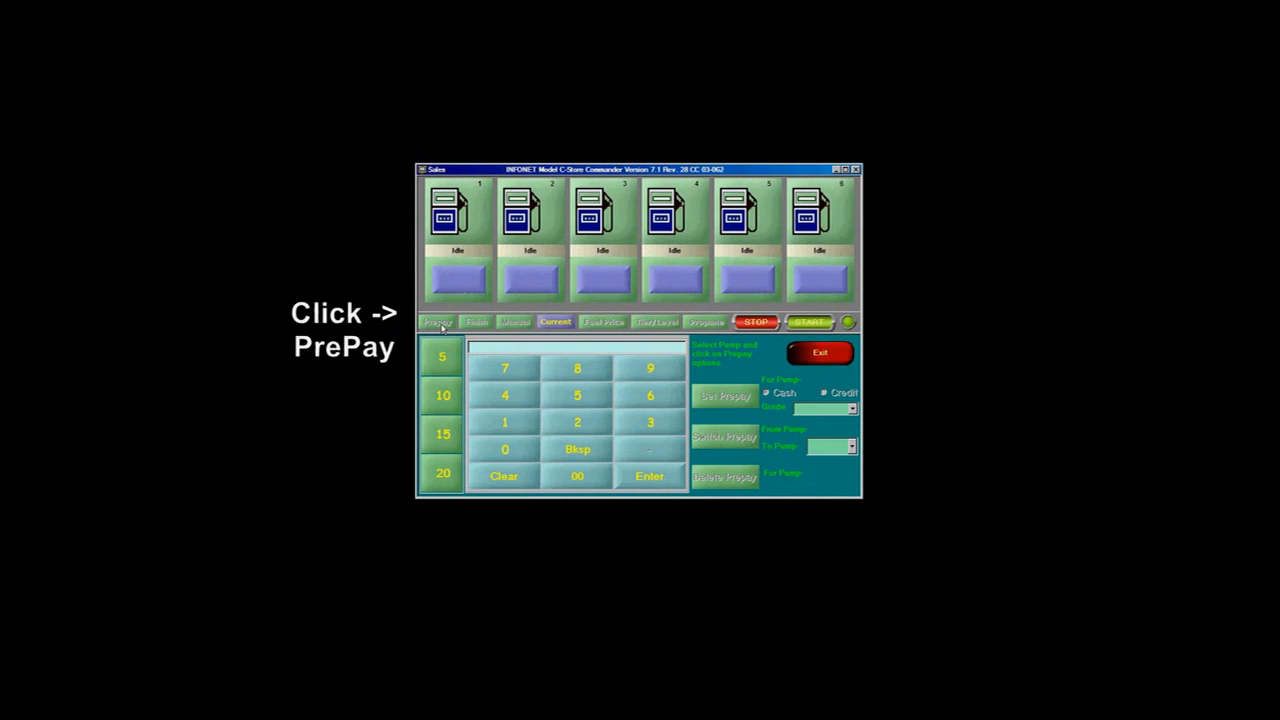
{"action": "left_click", "coordinate": [477, 215]}
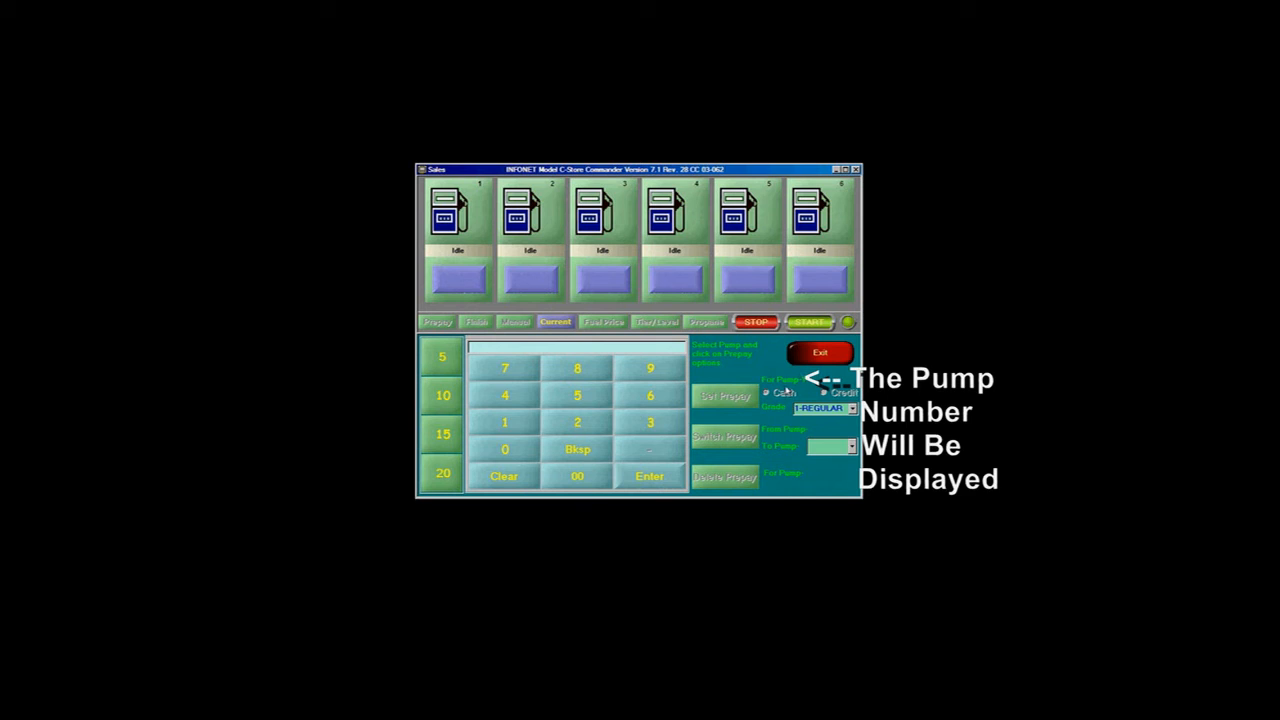
{"action": "left_click", "coordinate": [786, 392]}
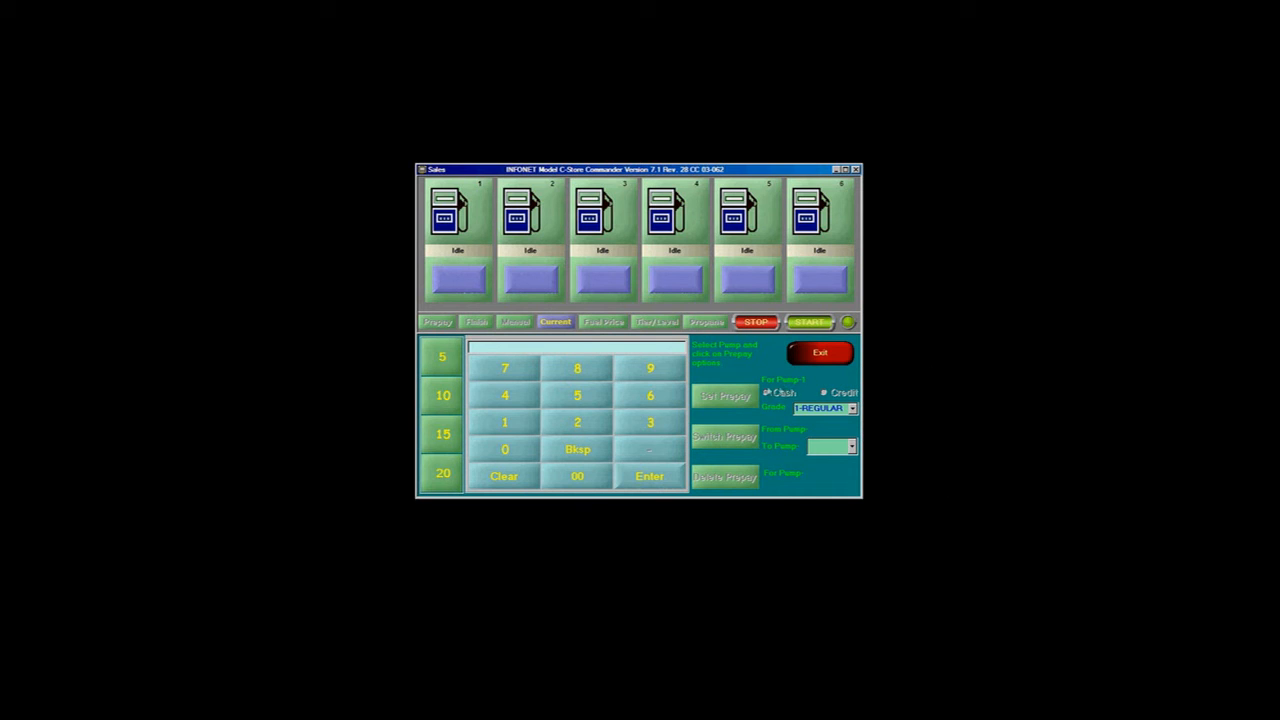
{"action": "left_click", "coordinate": [442, 473]}
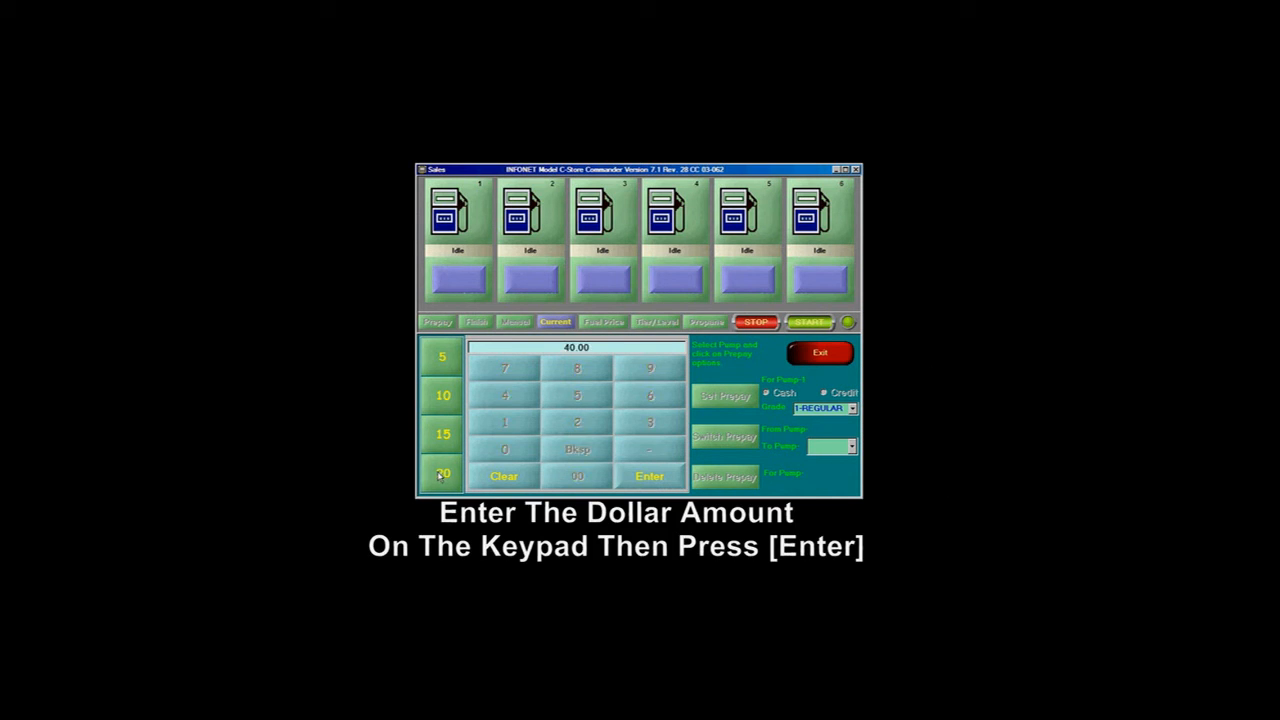
{"action": "left_click", "coordinate": [650, 477]}
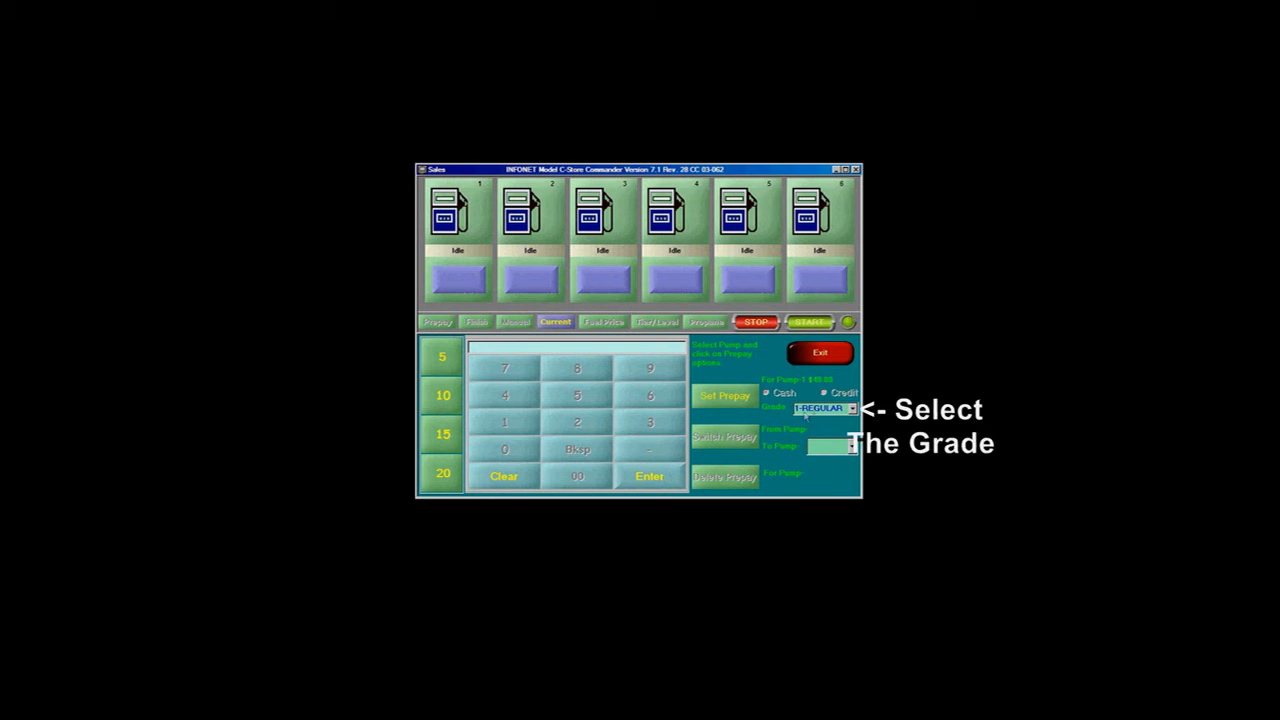
{"action": "left_click", "coordinate": [852, 409]}
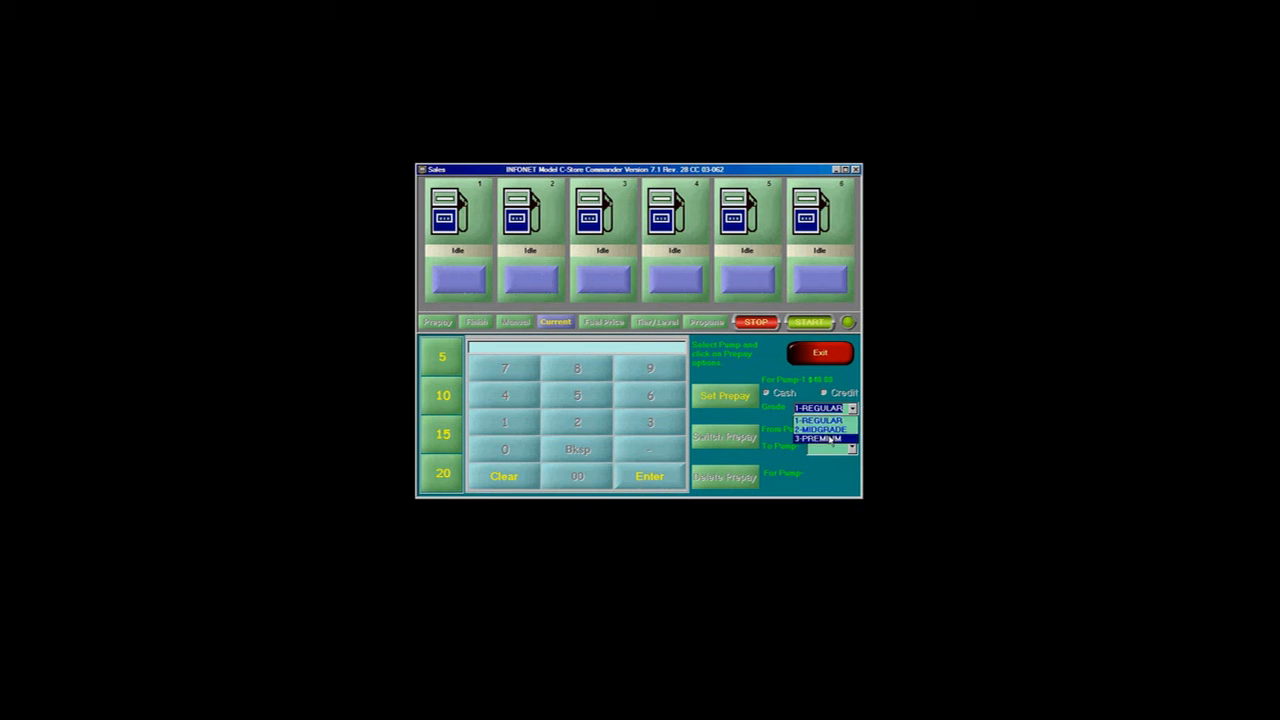
{"action": "left_click", "coordinate": [829, 439]}
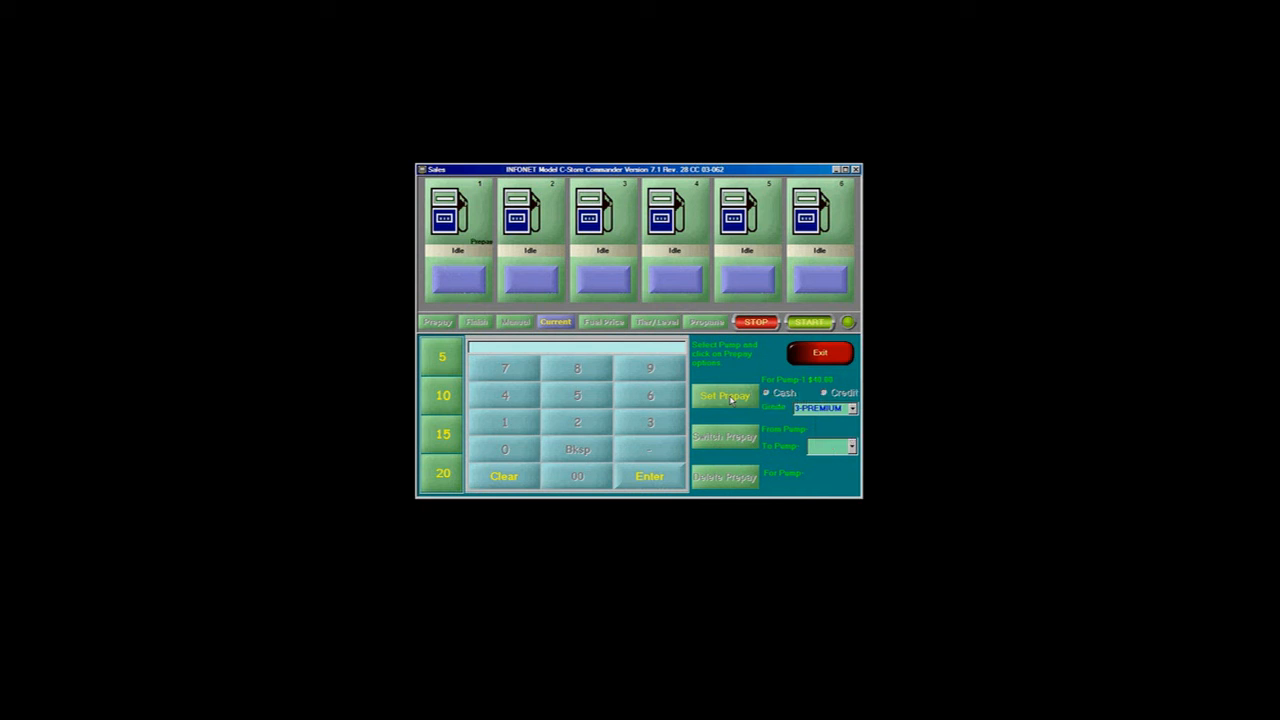
{"action": "left_click", "coordinate": [731, 399]}
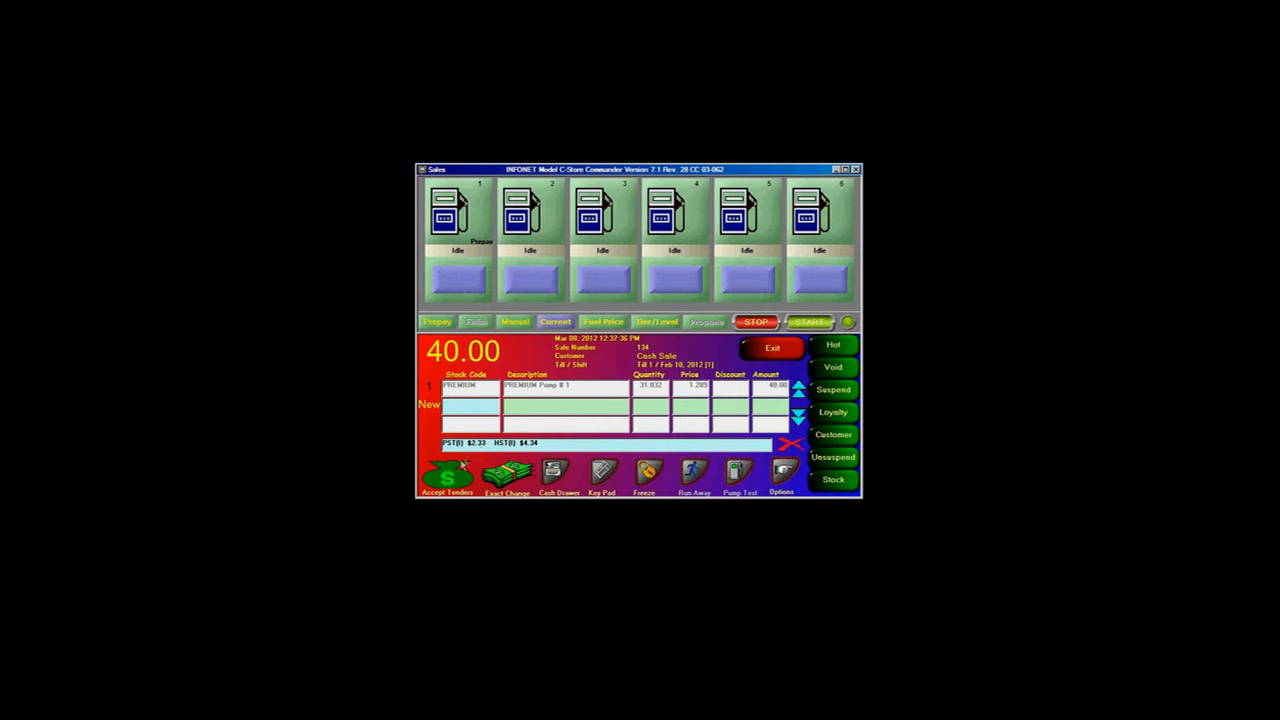
Step: Pay the full 40.00 prepay sale in cash and complete it without a receipt
{"action": "left_click", "coordinate": [452, 477]}
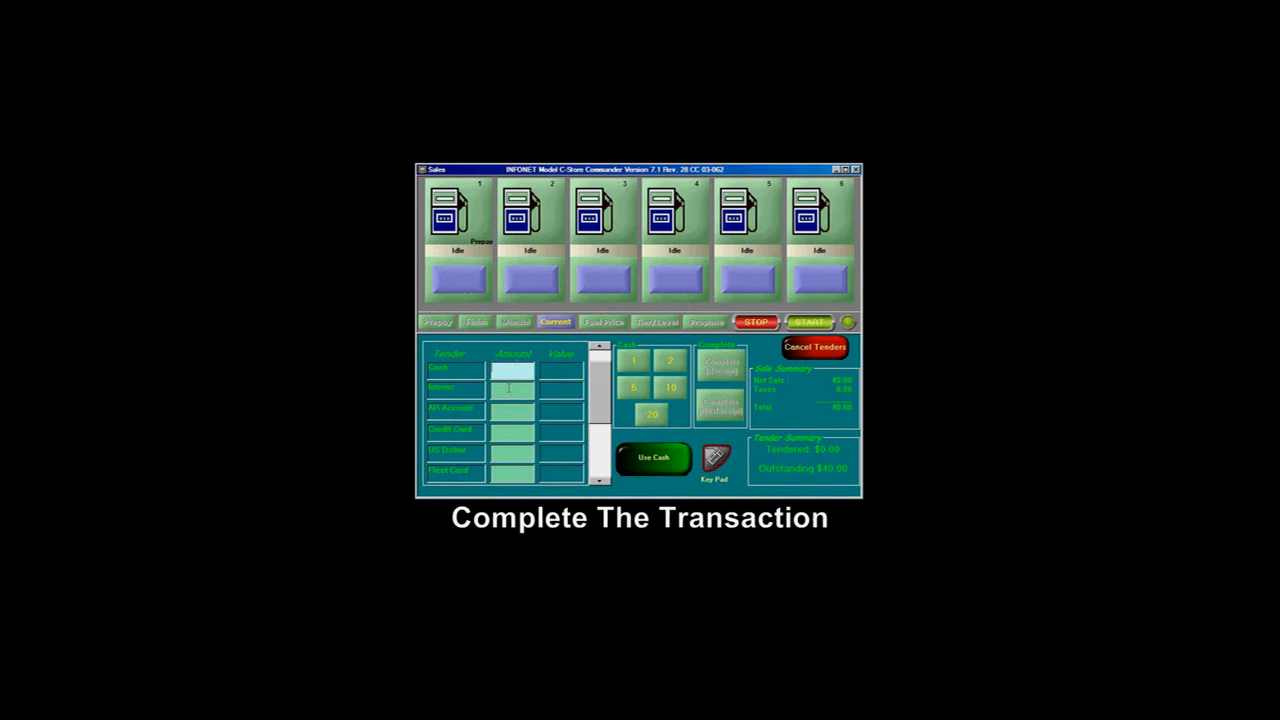
{"action": "left_click", "coordinate": [640, 458]}
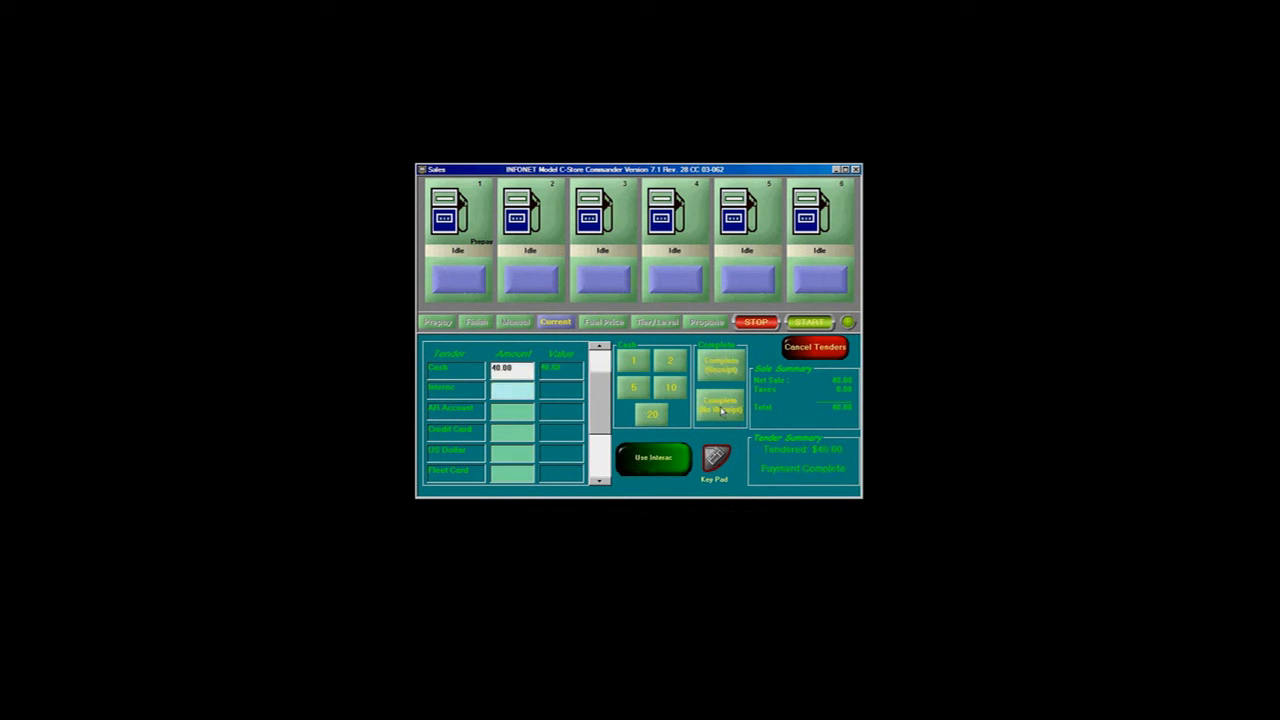
{"action": "left_click", "coordinate": [721, 411]}
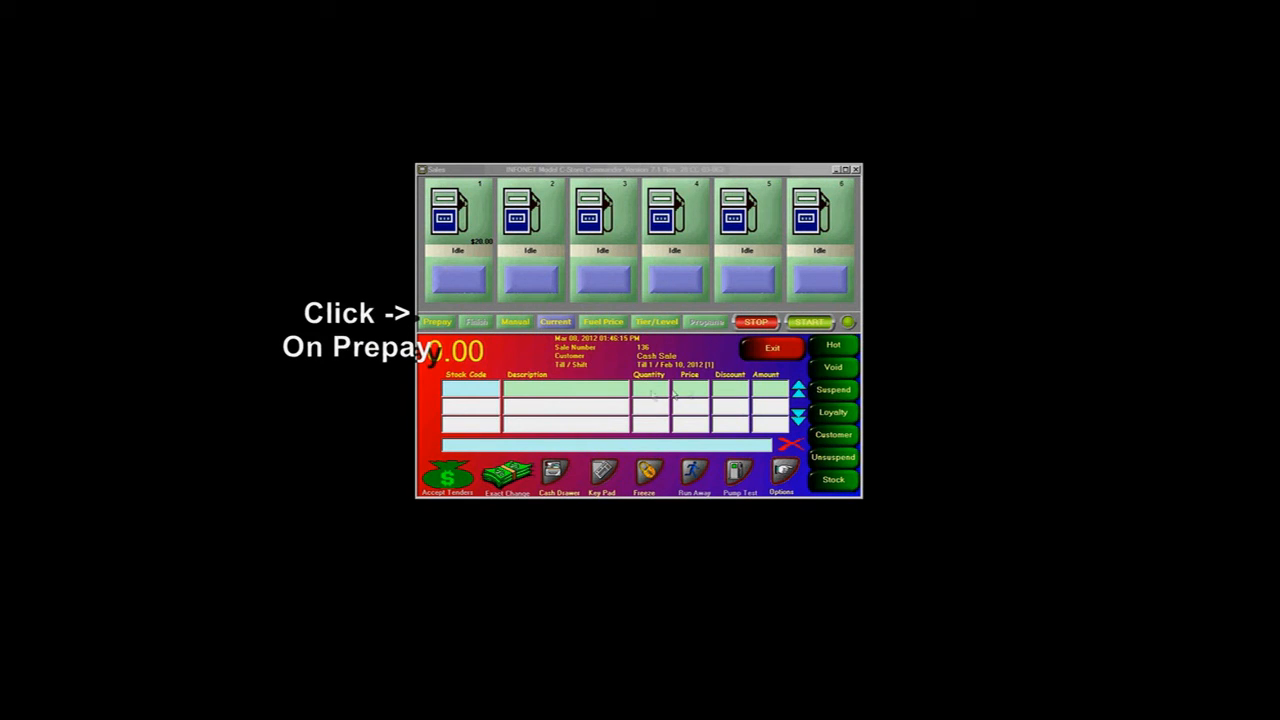
Step: Switch the existing prepay from Pump 1 to Pump 4
{"action": "left_click", "coordinate": [438, 323]}
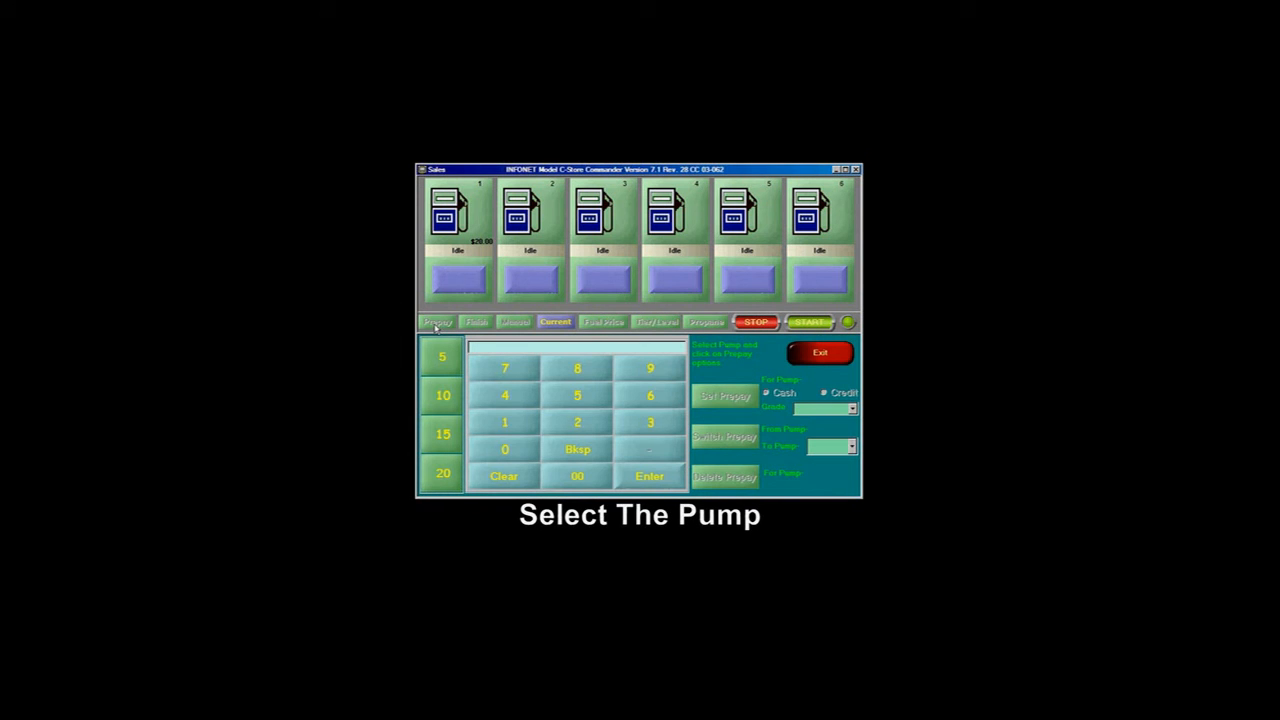
{"action": "left_click", "coordinate": [457, 232]}
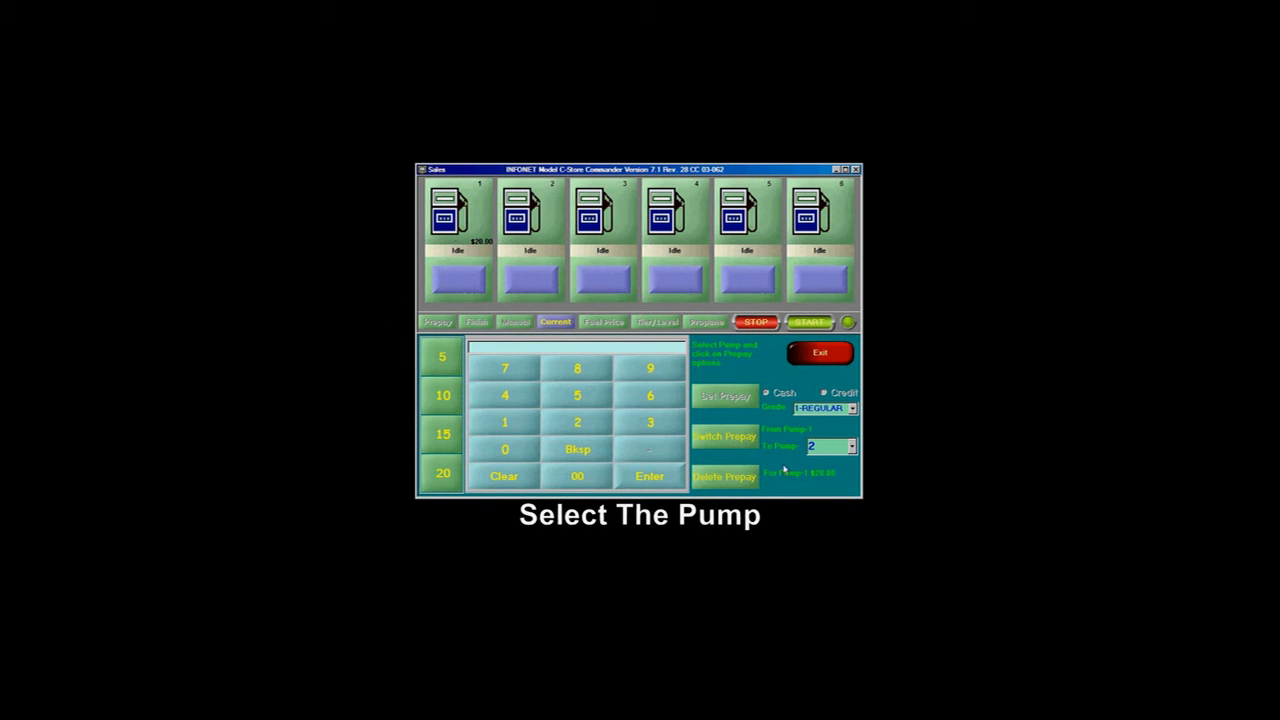
{"action": "left_click", "coordinate": [851, 446]}
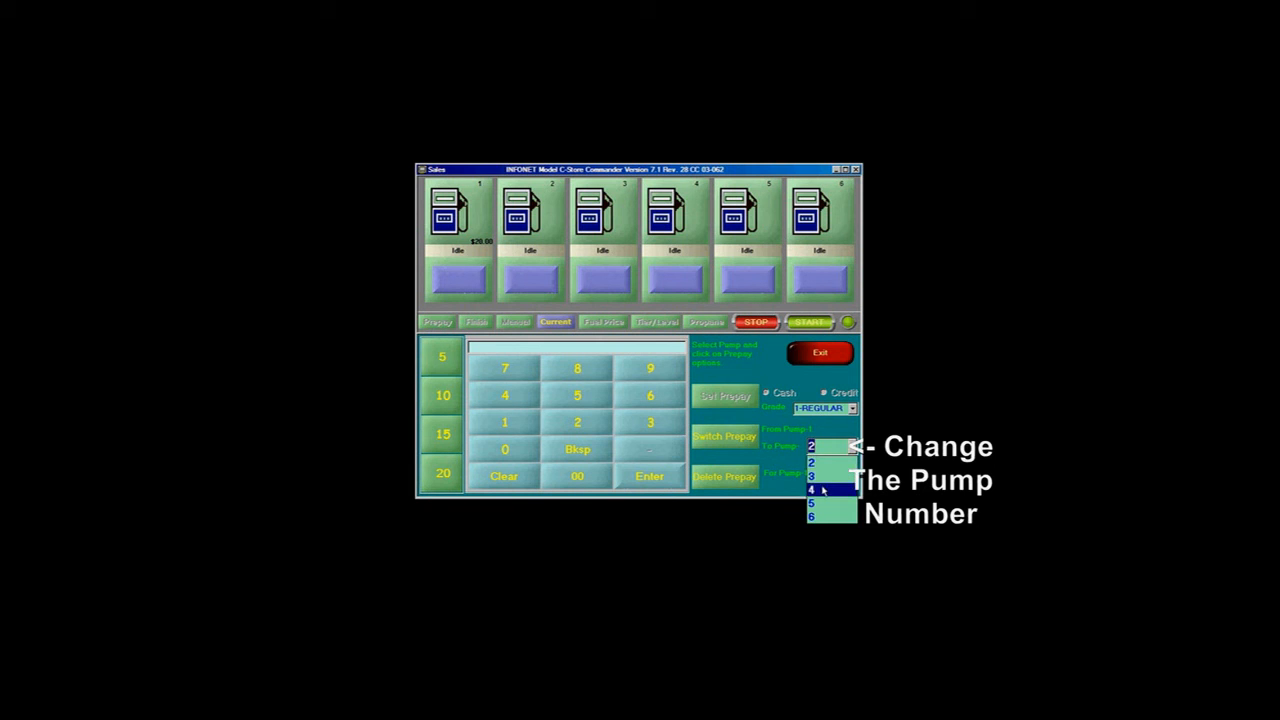
{"action": "left_click", "coordinate": [822, 490]}
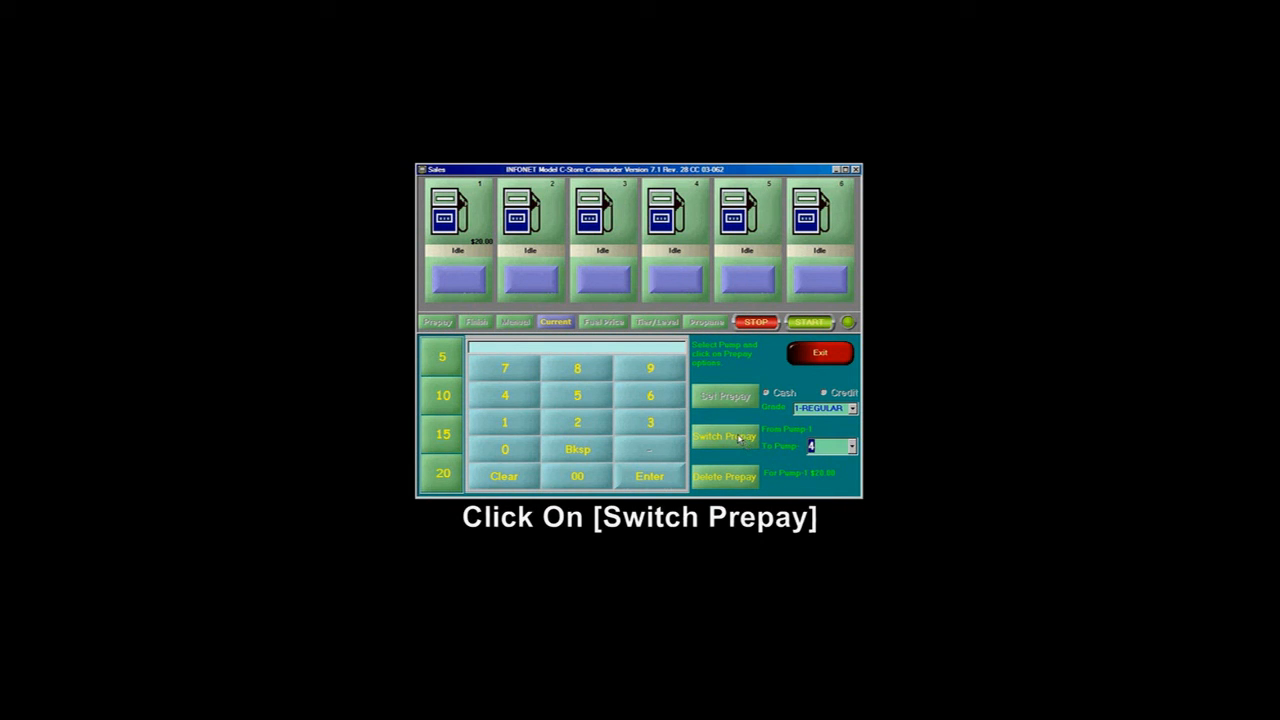
{"action": "left_click", "coordinate": [739, 440]}
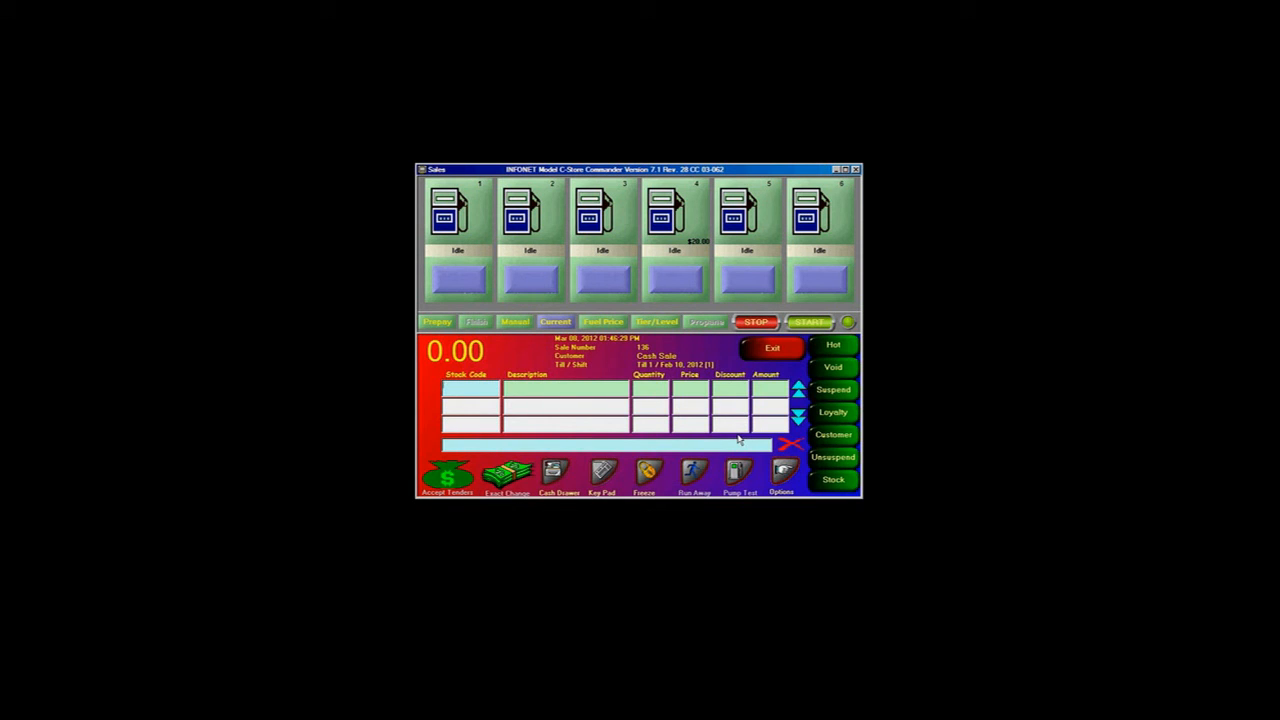
Step: Delete the prepay on Pump 4 and refund its full 20.00 in cash with a receipt
{"action": "left_click", "coordinate": [440, 322]}
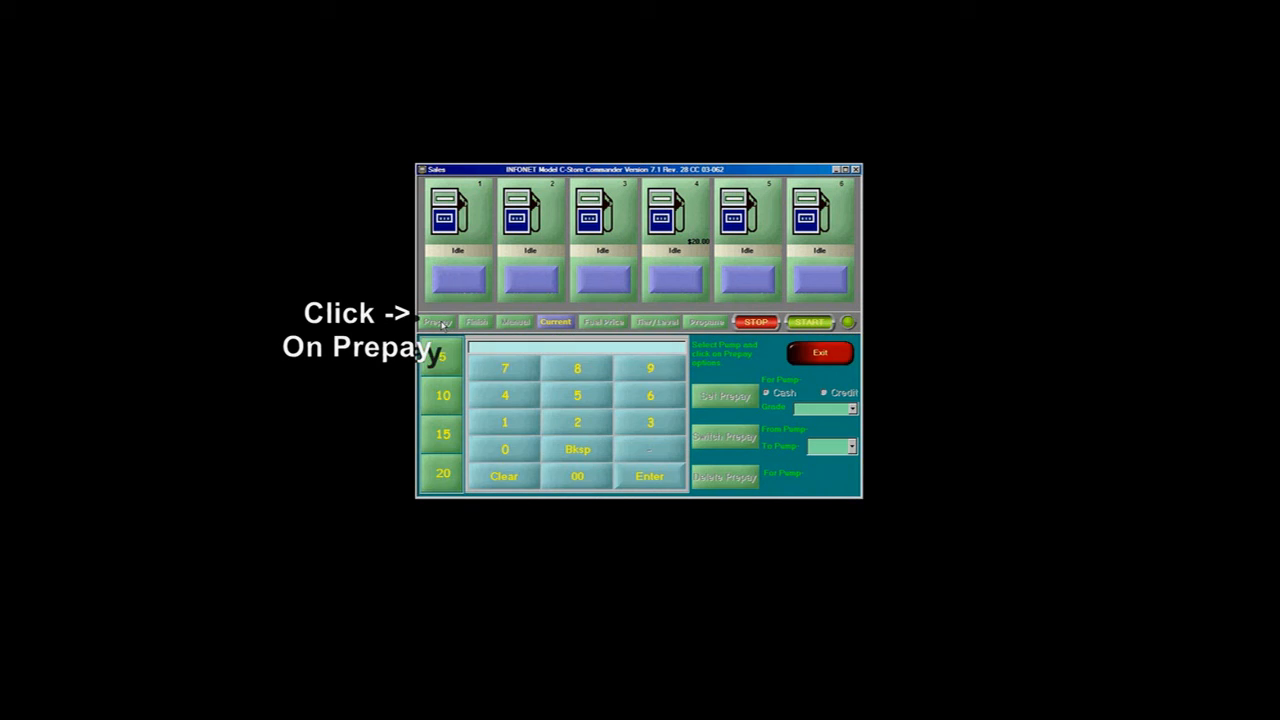
{"action": "left_click", "coordinate": [663, 228]}
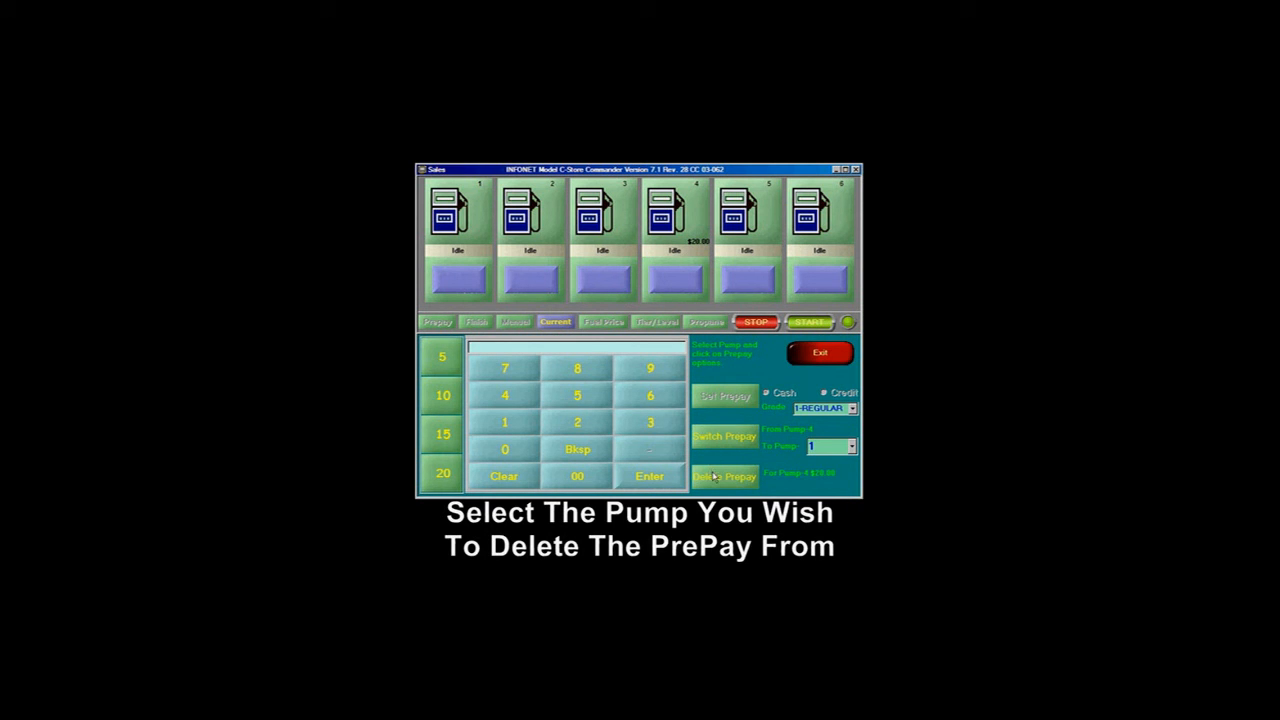
{"action": "left_click", "coordinate": [714, 477]}
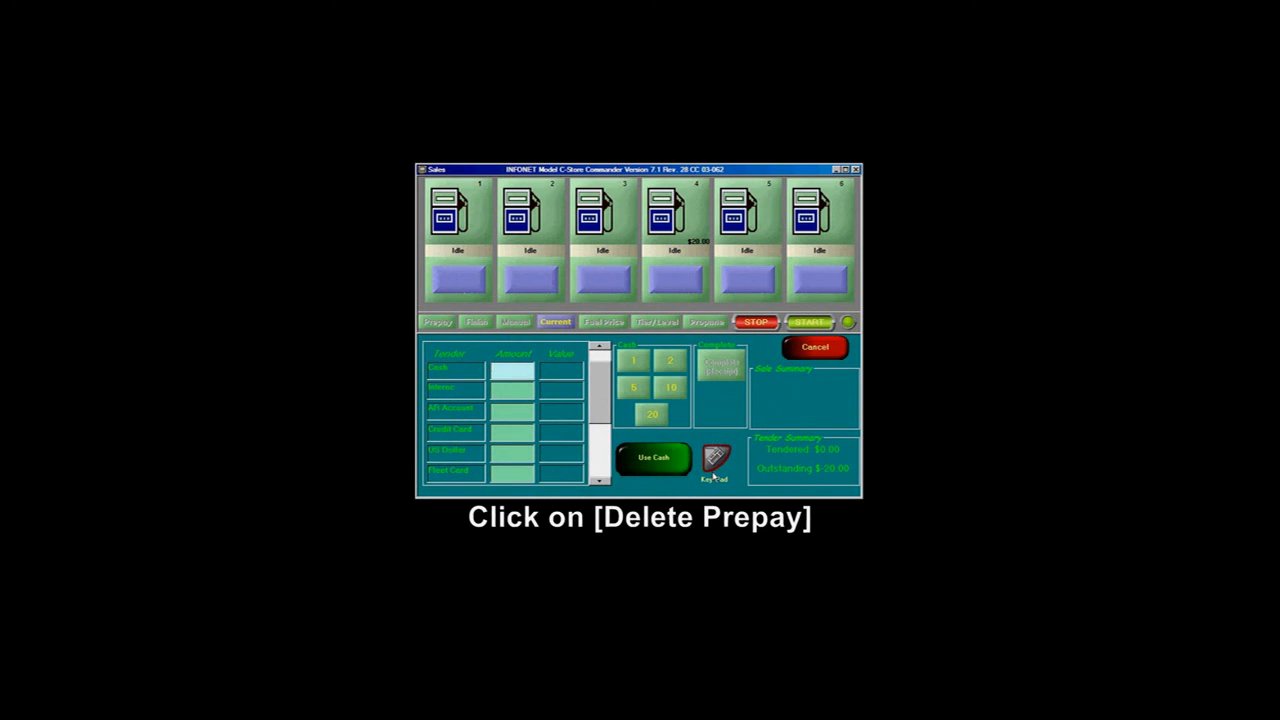
{"action": "left_click", "coordinate": [653, 459]}
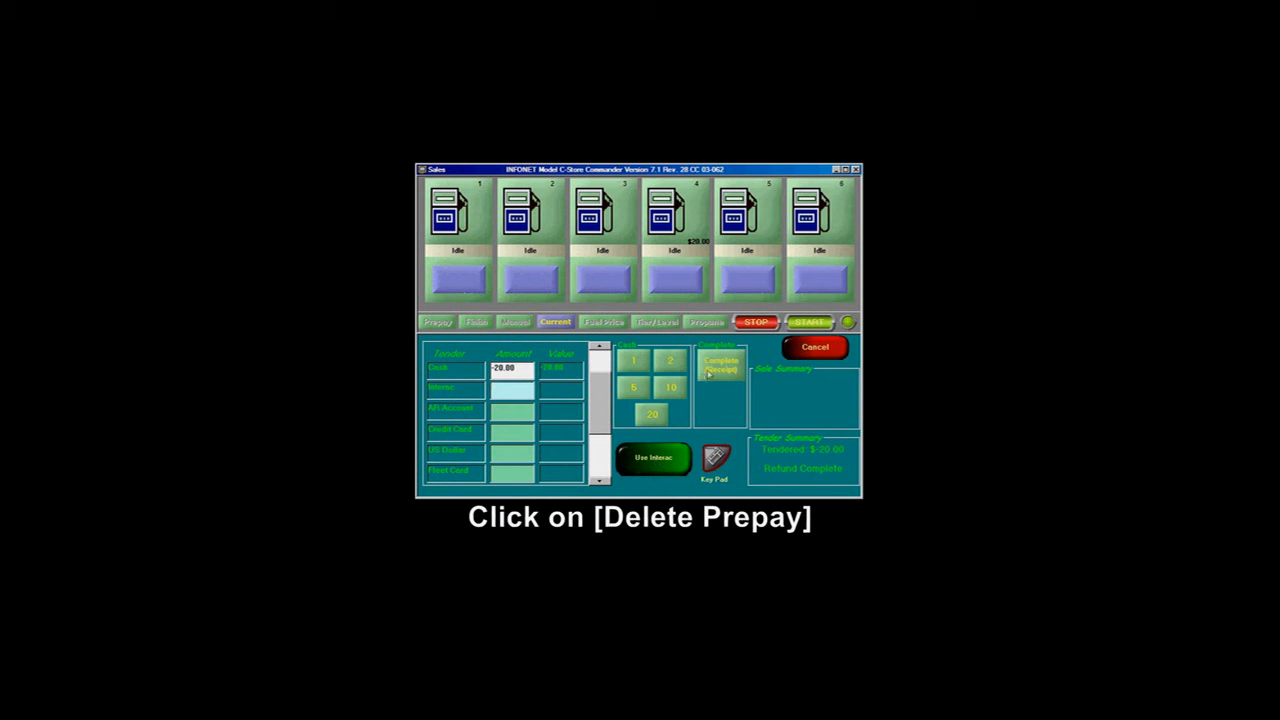
{"action": "left_click", "coordinate": [712, 368]}
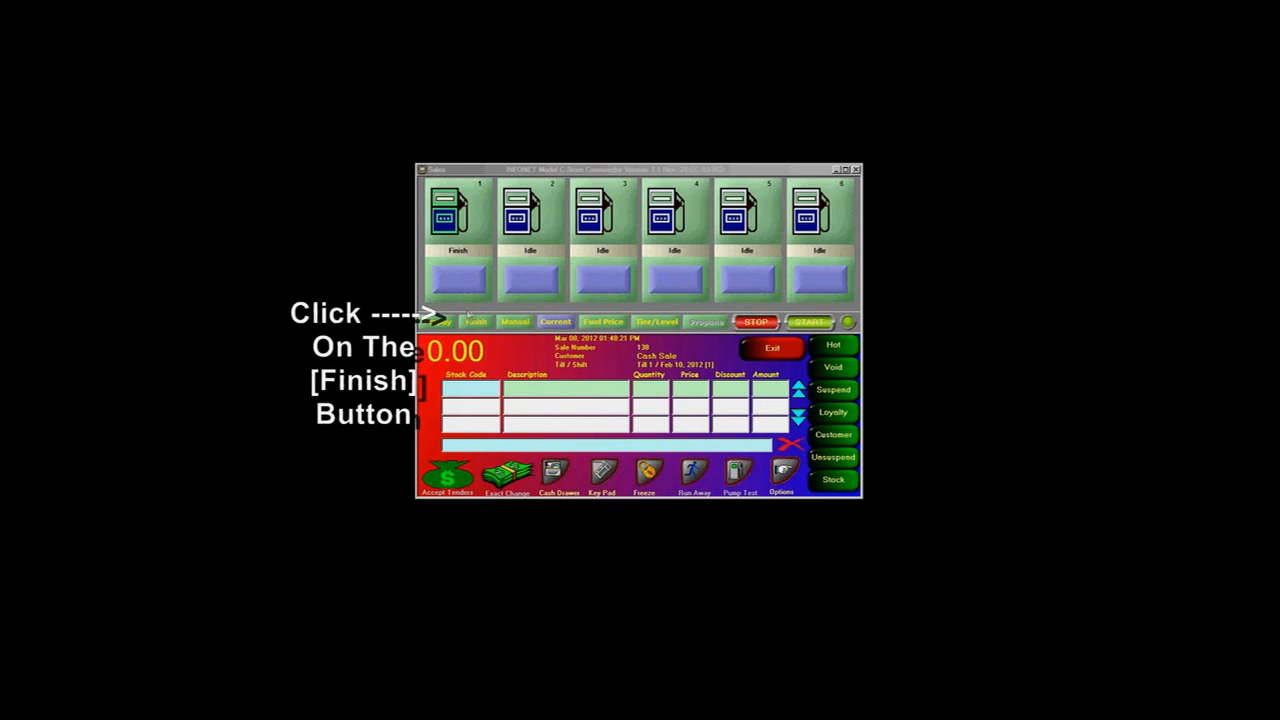
Step: Finish Pump 1's underused prepay sale by completing it with change for the customer
{"action": "left_click", "coordinate": [476, 322]}
{"action": "left_click", "coordinate": [482, 323]}
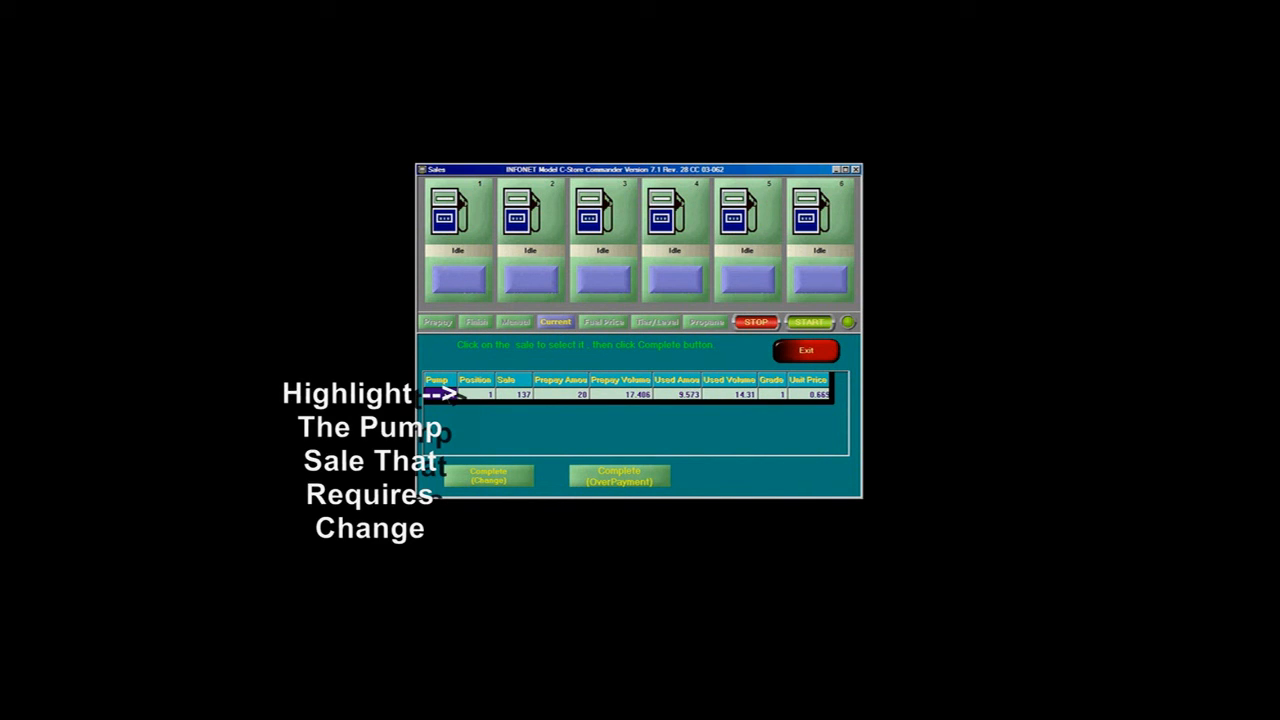
{"action": "left_click", "coordinate": [457, 394]}
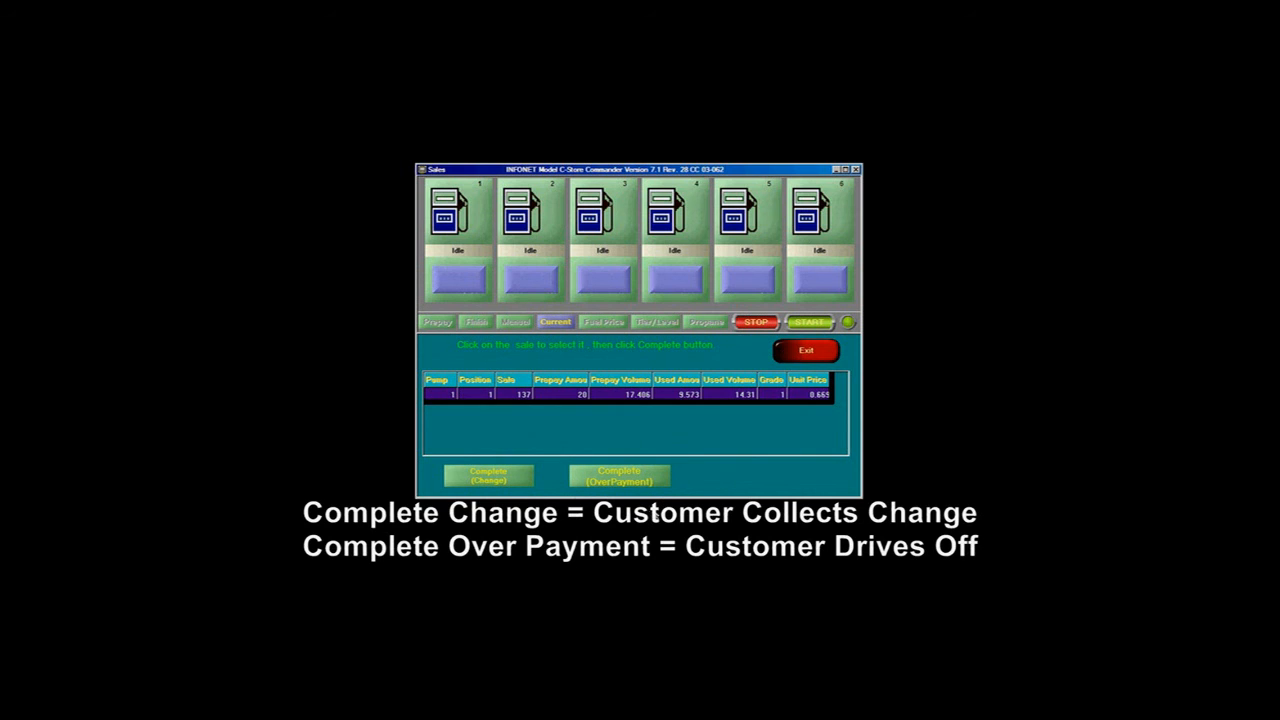
{"action": "left_click", "coordinate": [508, 480]}
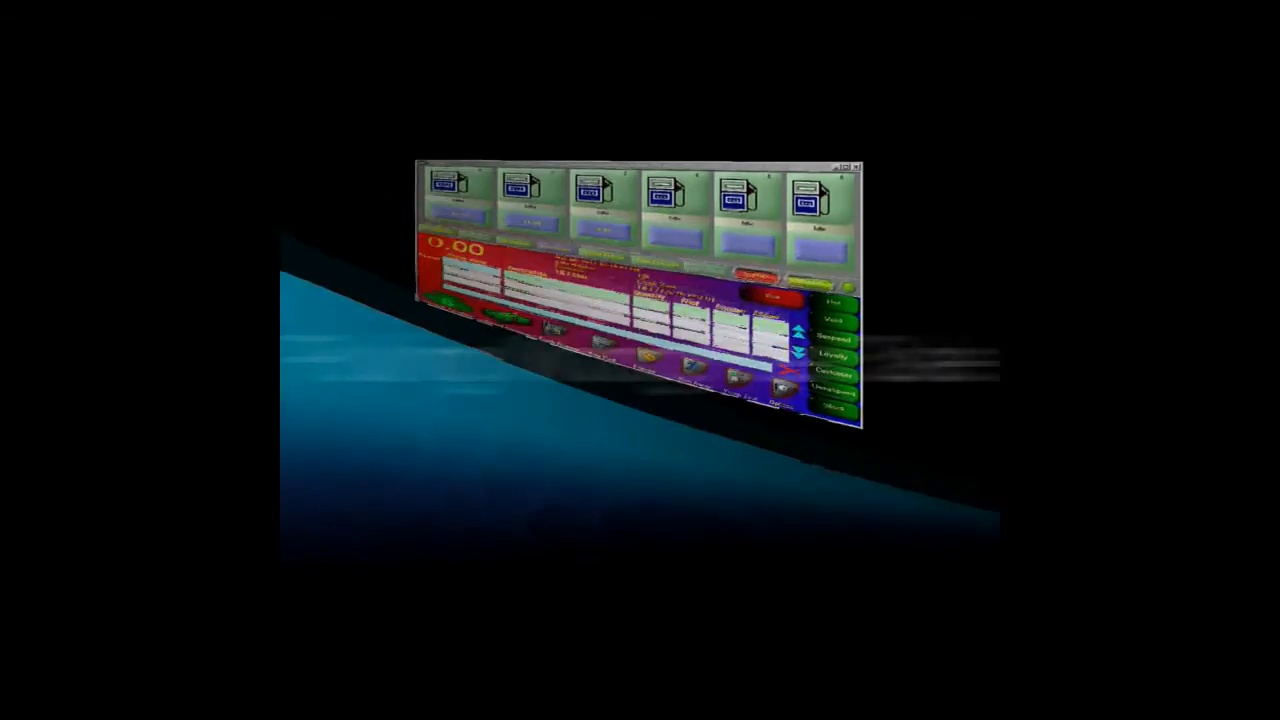
Step: Bring Pump 1's fuel sale to the sale line and delete that line to return it to its basket
{"action": "left_click", "coordinate": [459, 282]}
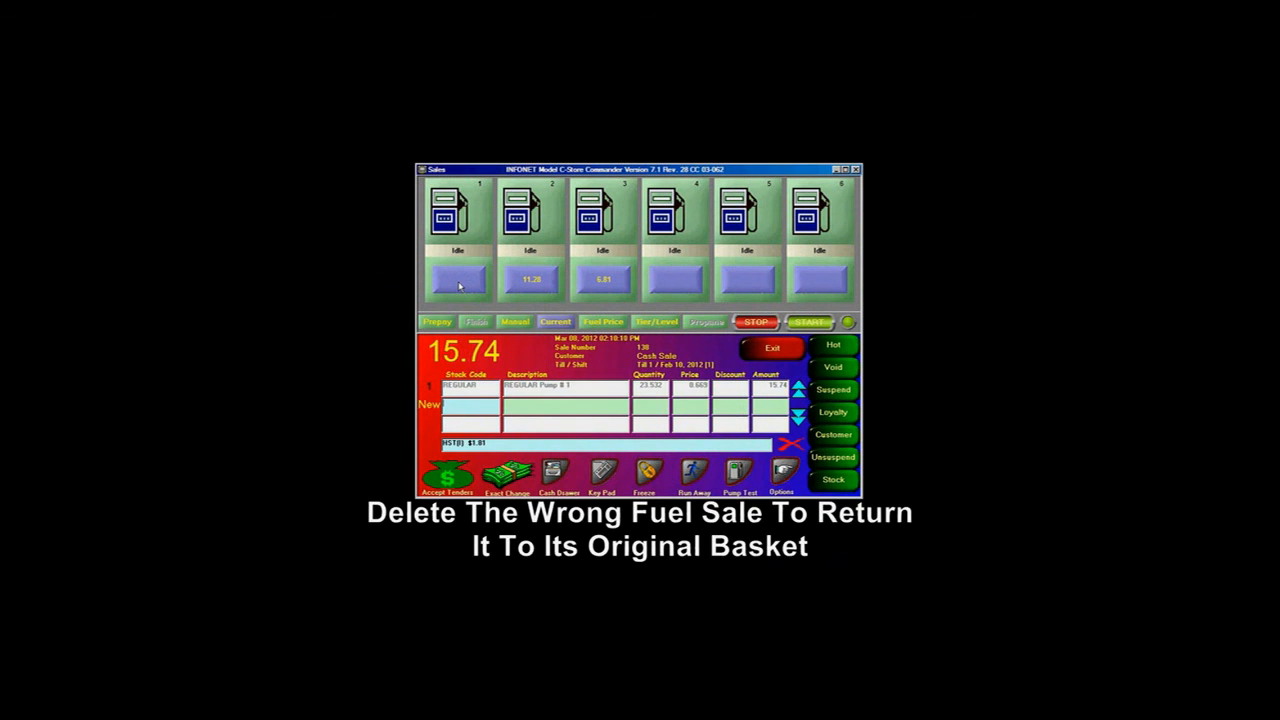
{"action": "left_click", "coordinate": [431, 388]}
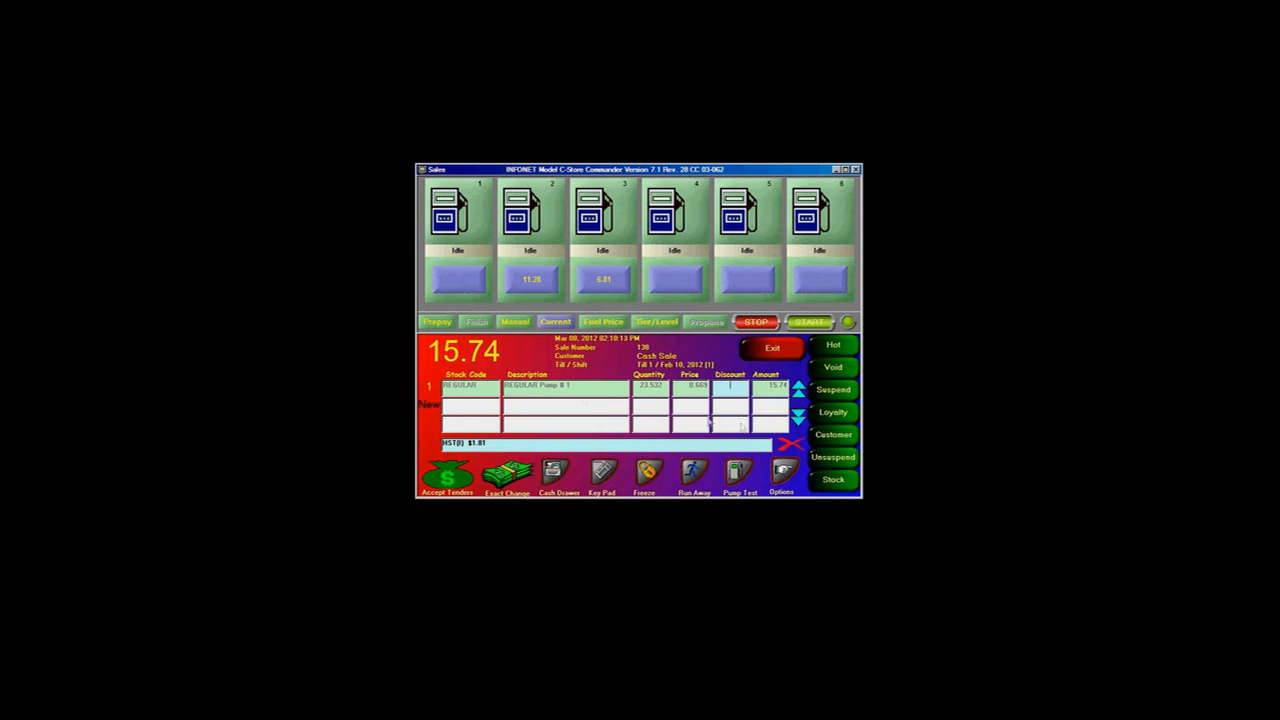
{"action": "left_click", "coordinate": [790, 446]}
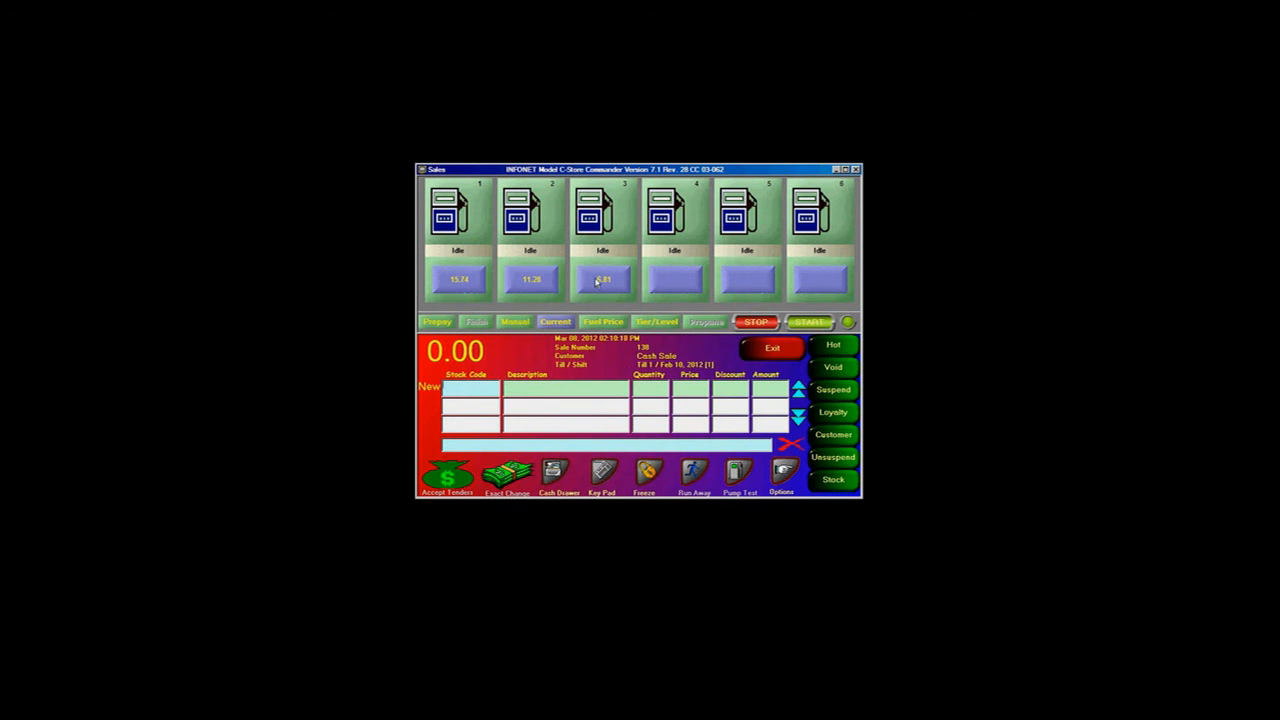
Step: Bring Pump 3's fuel sale to the sale line and complete it with exact change
{"action": "left_click", "coordinate": [597, 281]}
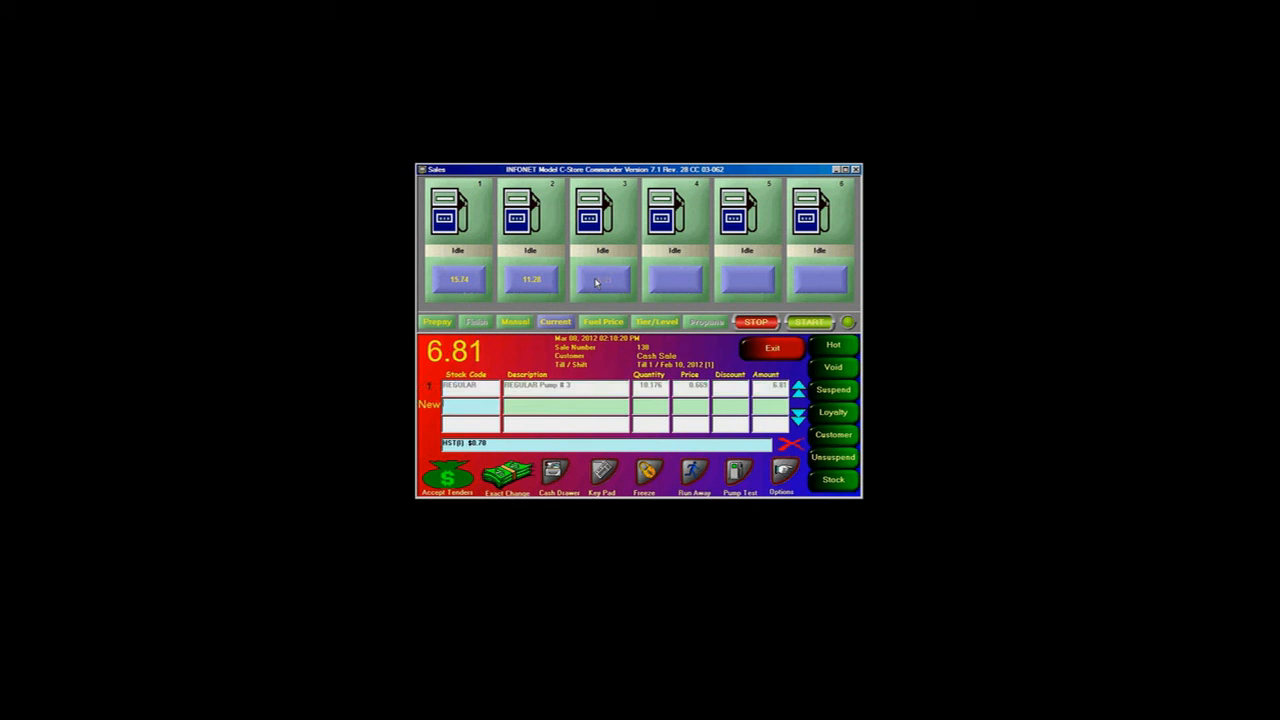
{"action": "left_click", "coordinate": [525, 476]}
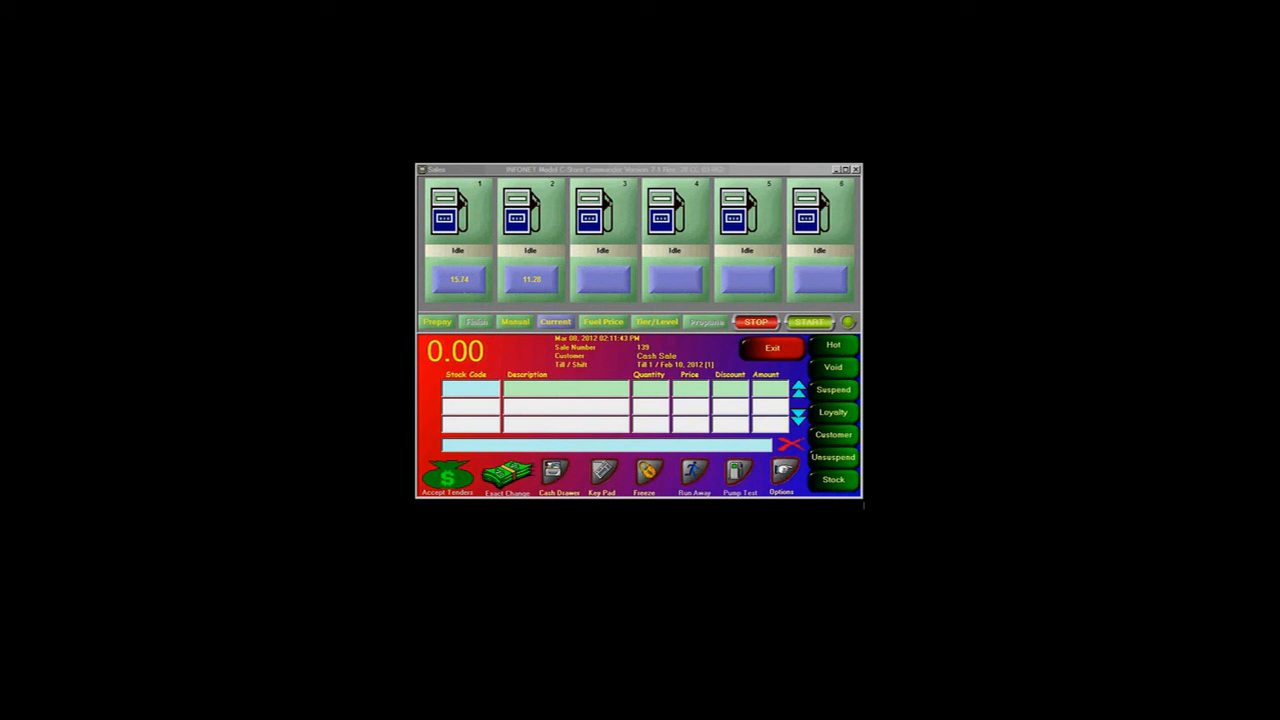
Step: Bring Pump 2's fuel sale to the sale line and complete it as a Run Away
{"action": "left_click", "coordinate": [521, 284]}
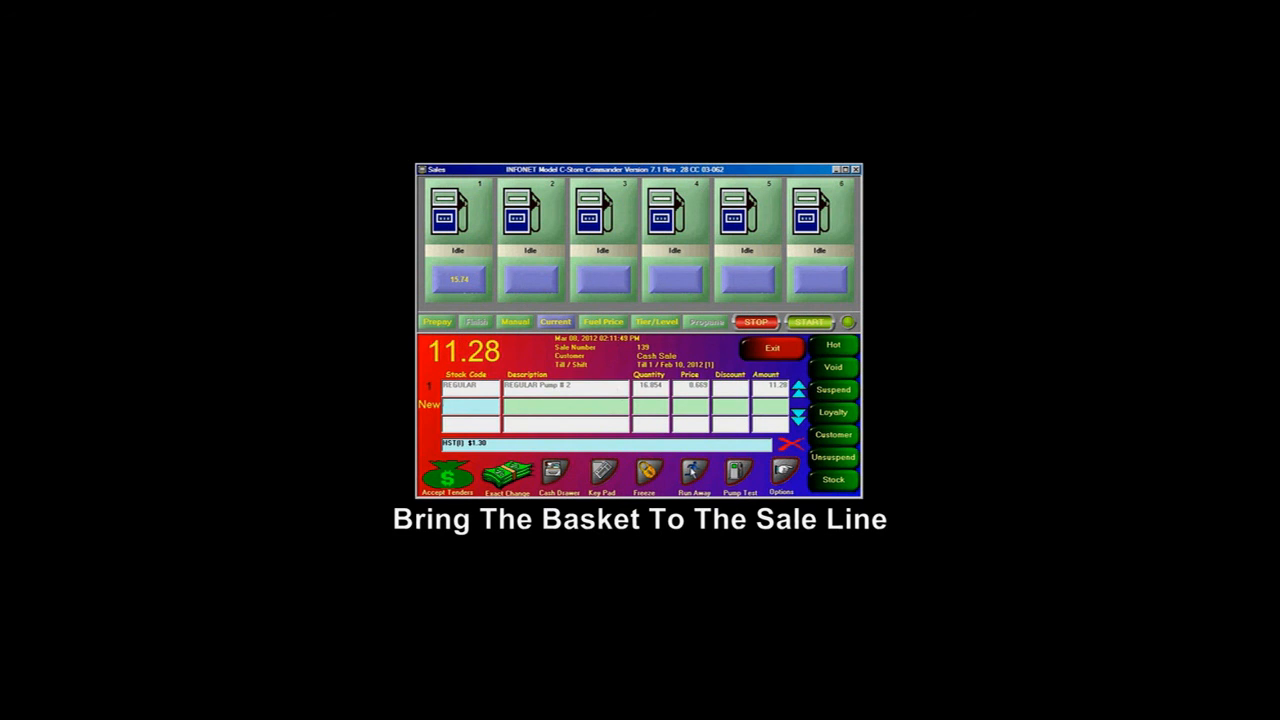
{"action": "left_click", "coordinate": [689, 466]}
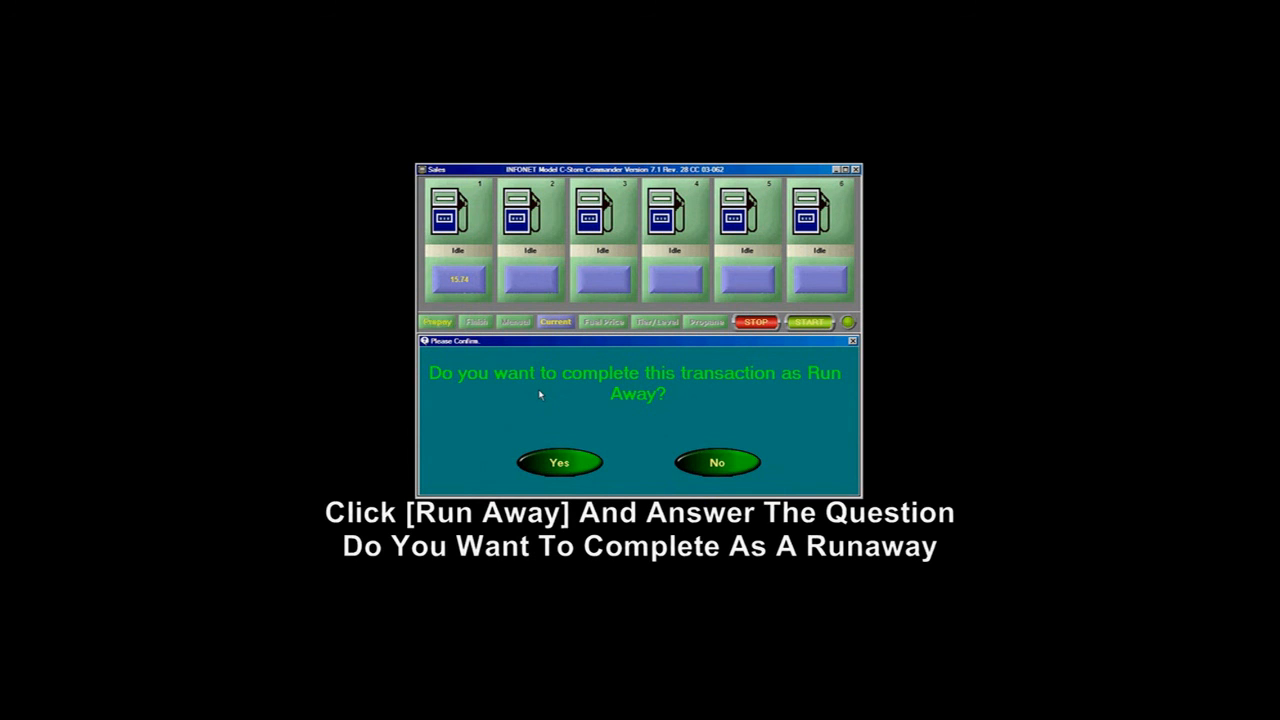
{"action": "left_click", "coordinate": [558, 463]}
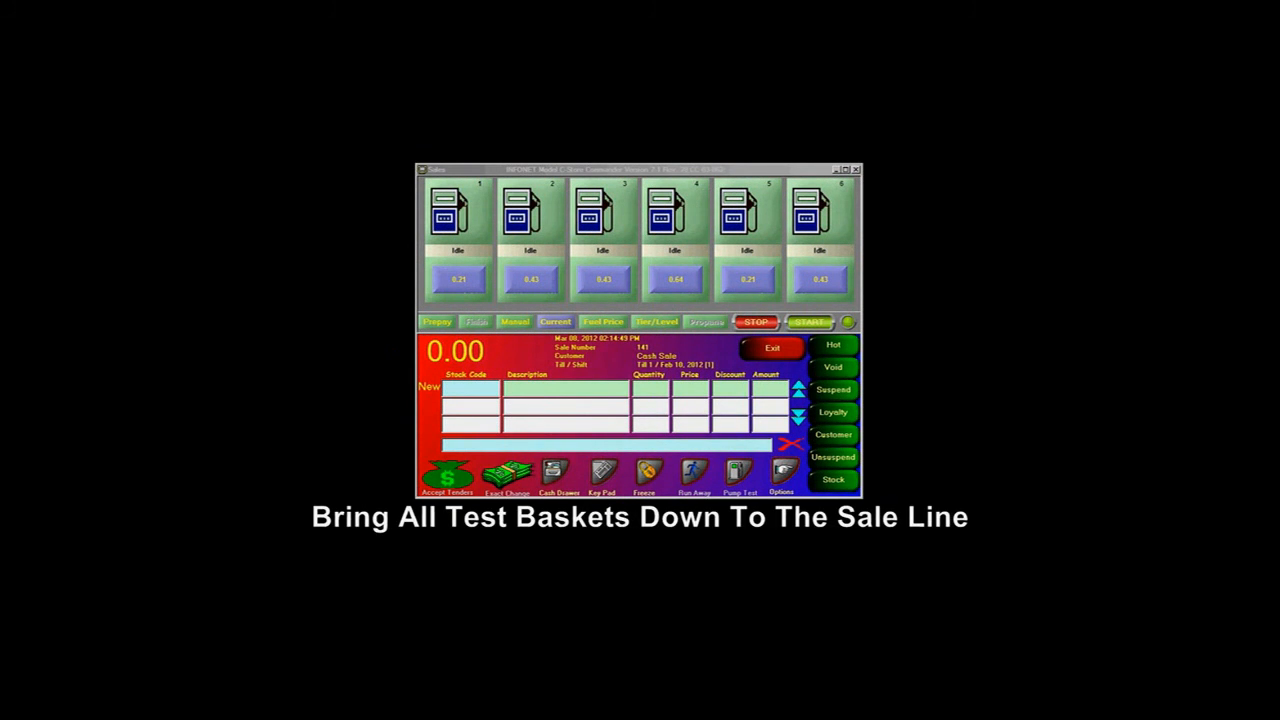
Step: Bring the test baskets of Pumps 1 through 6 down to the sale line and complete the transaction as a Pump Test
{"action": "left_click", "coordinate": [476, 285]}
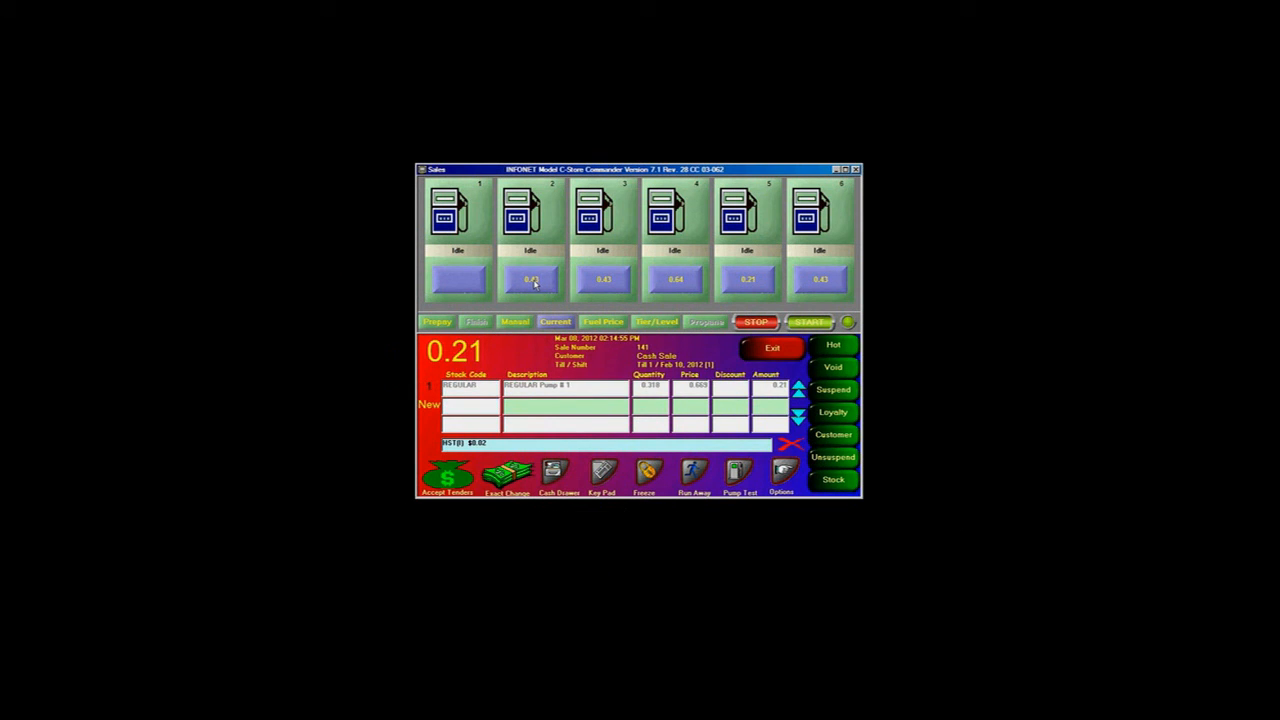
{"action": "left_click", "coordinate": [533, 282]}
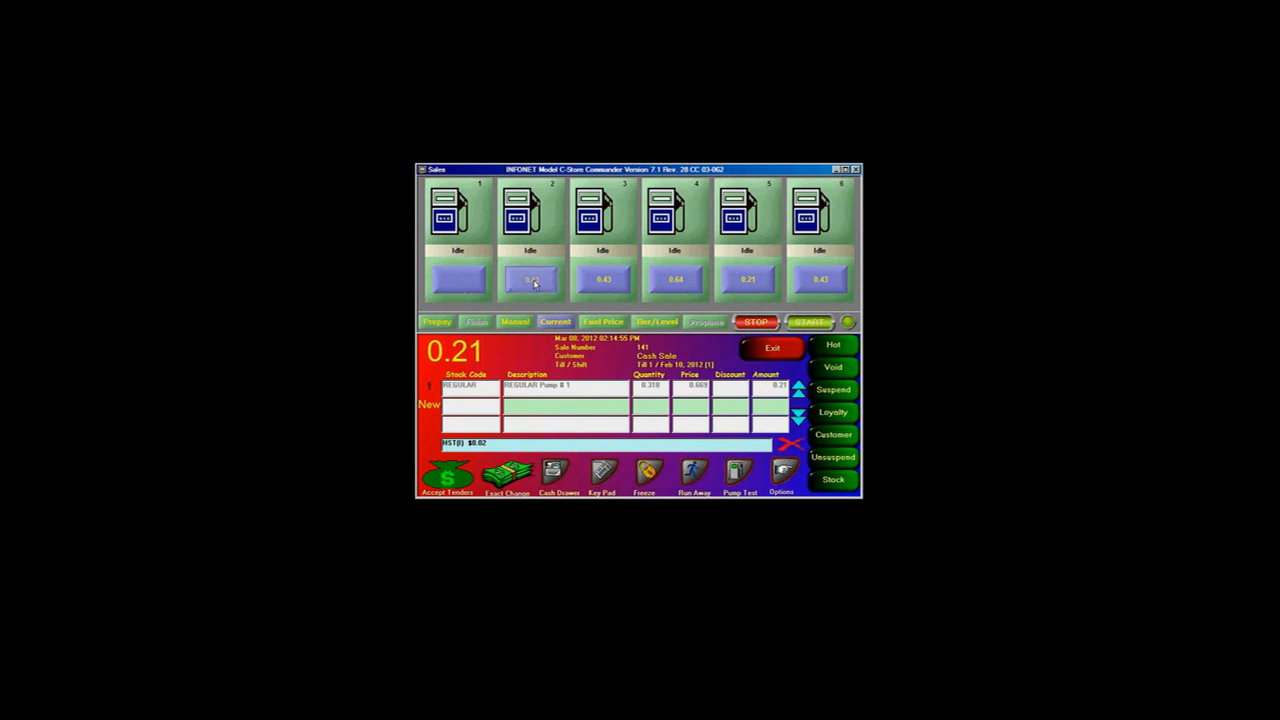
{"action": "left_click", "coordinate": [598, 281]}
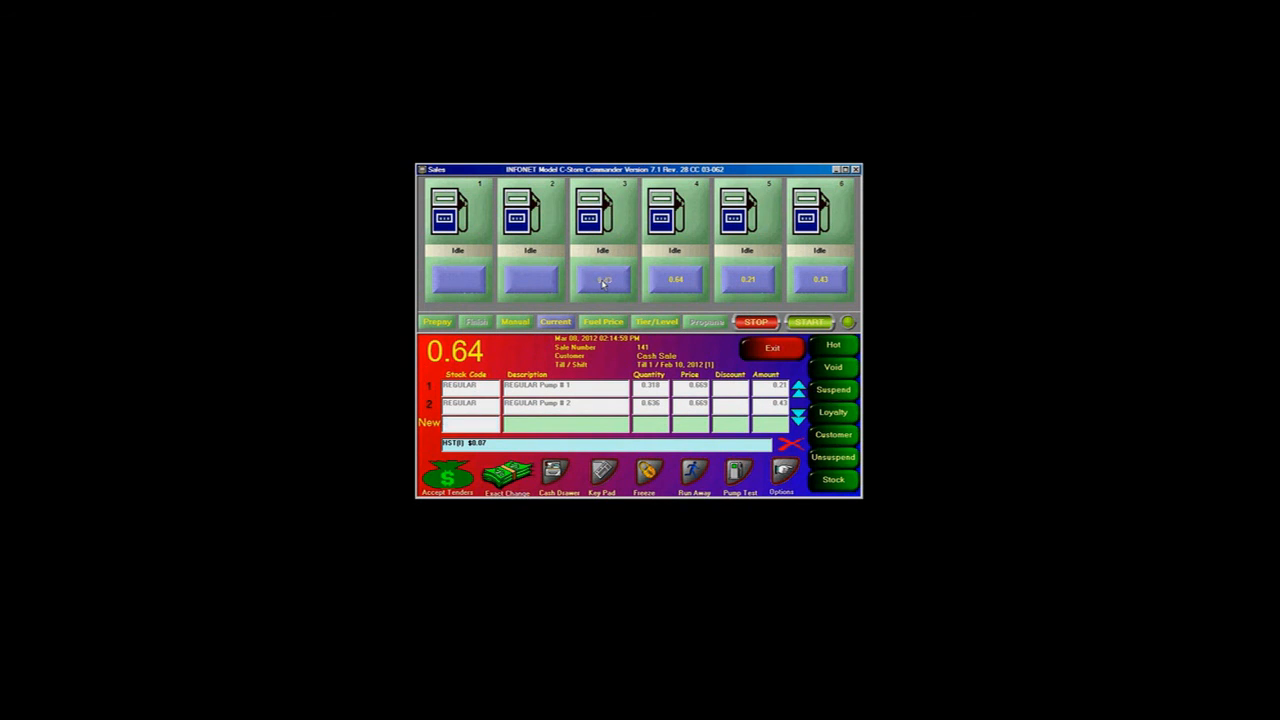
{"action": "left_click", "coordinate": [677, 282]}
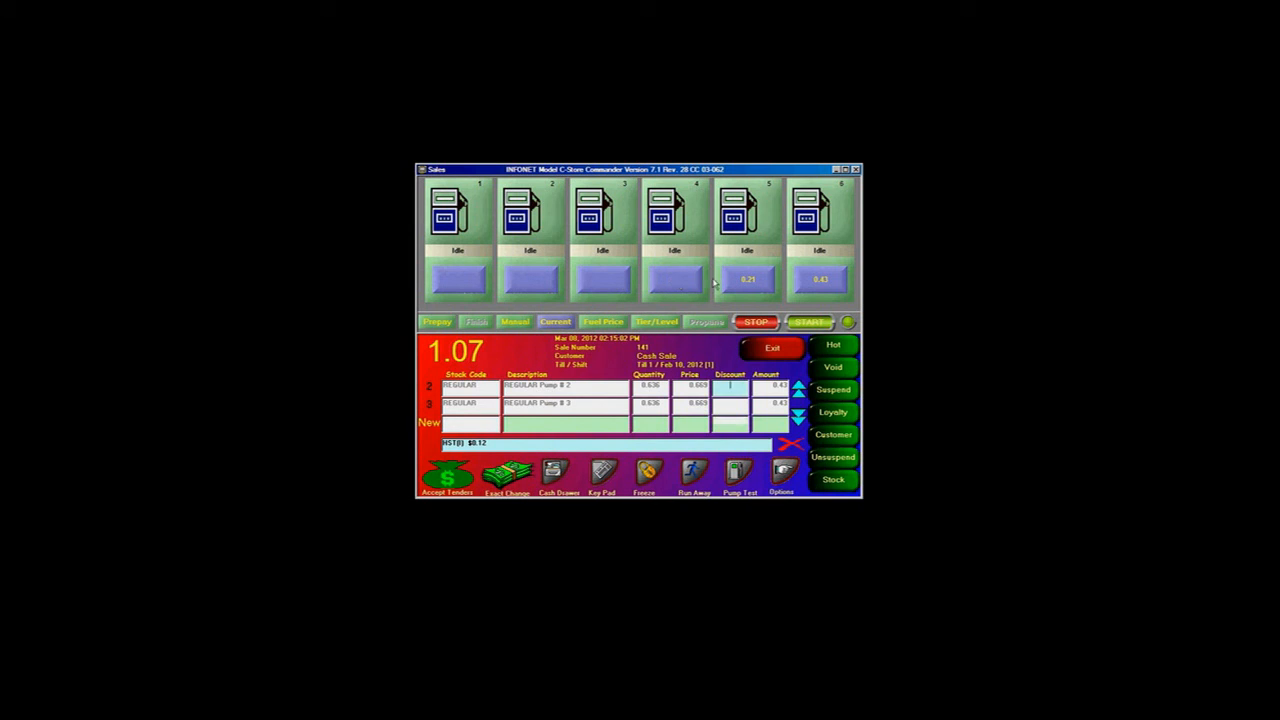
{"action": "left_click", "coordinate": [743, 282]}
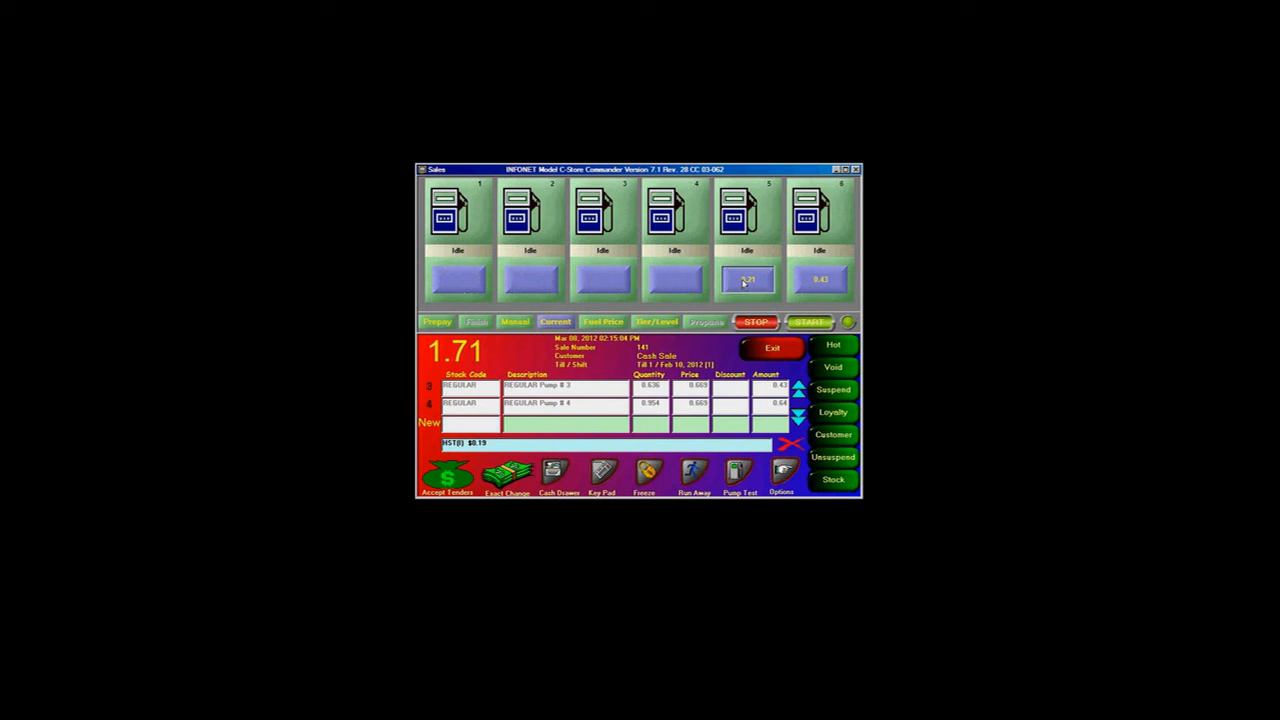
{"action": "left_click", "coordinate": [811, 281]}
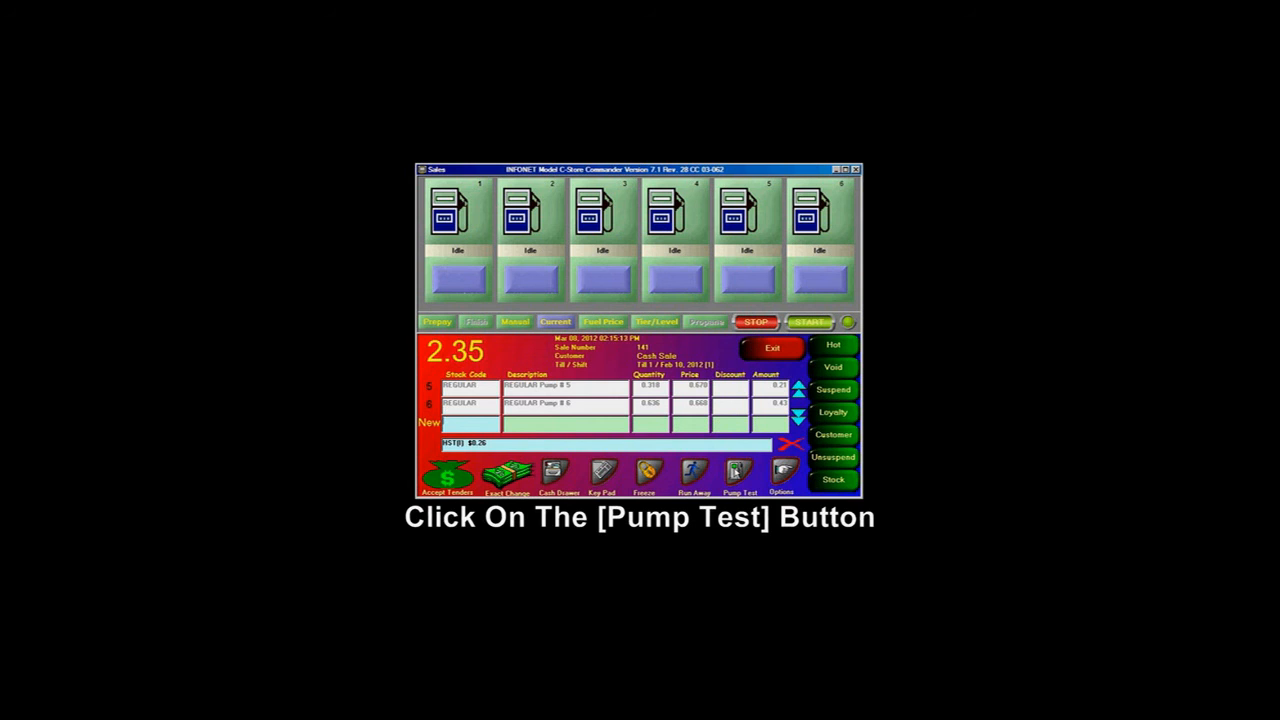
{"action": "left_click", "coordinate": [737, 474]}
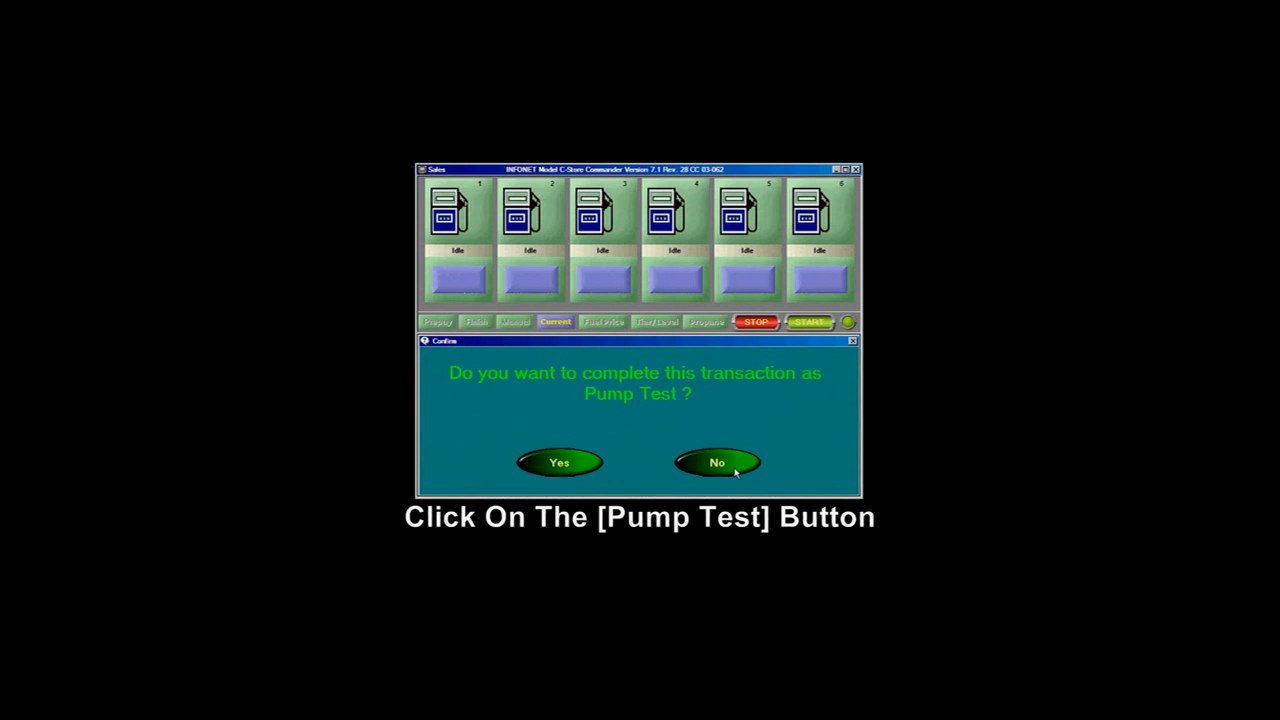
{"action": "left_click", "coordinate": [555, 464]}
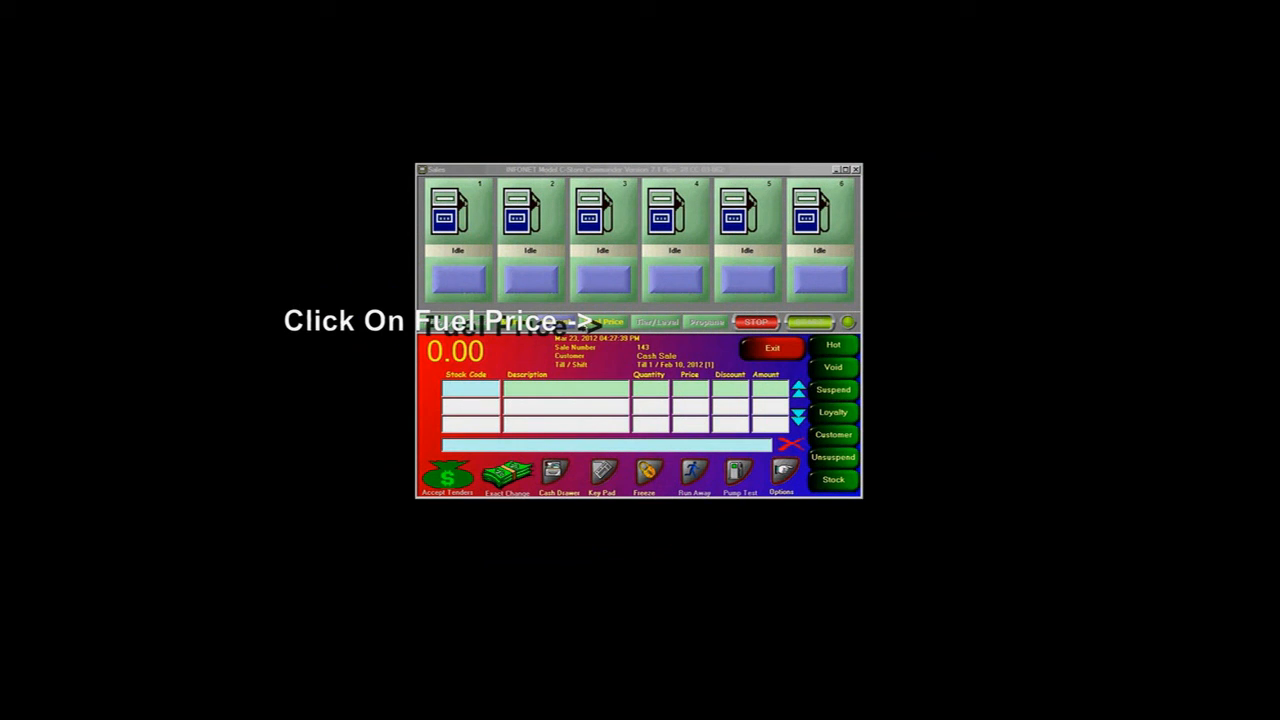
Step: Set the base unit price of REGULAR fuel to 1.299
{"action": "left_click", "coordinate": [588, 323]}
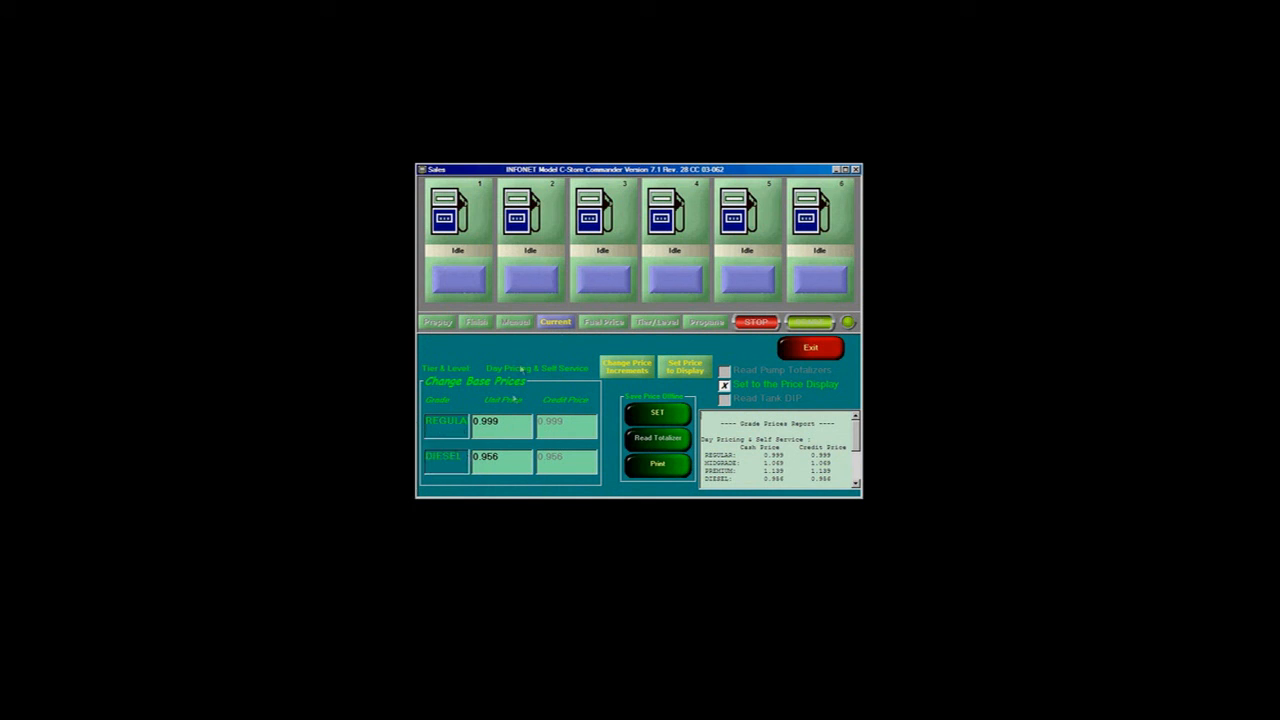
{"action": "left_click", "coordinate": [491, 428]}
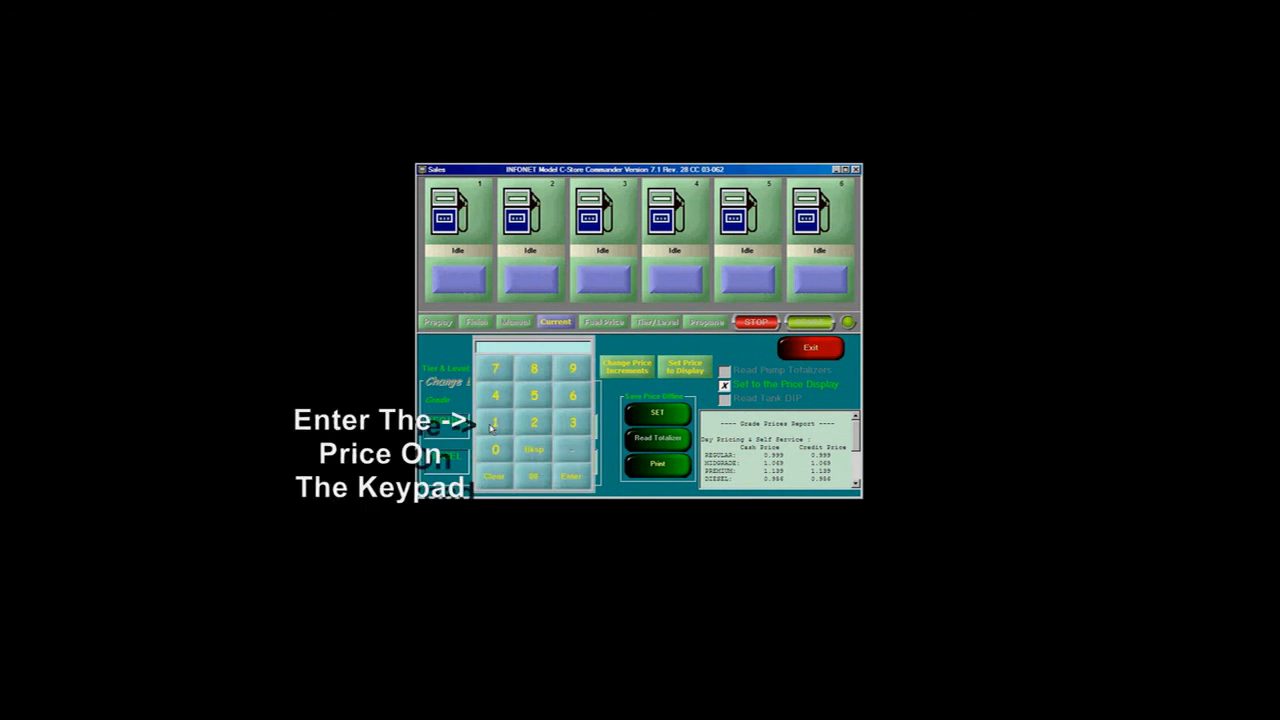
{"action": "left_click", "coordinate": [494, 424]}
{"action": "left_click", "coordinate": [534, 422]}
{"action": "left_click", "coordinate": [565, 378]}
{"action": "left_click", "coordinate": [565, 378]}
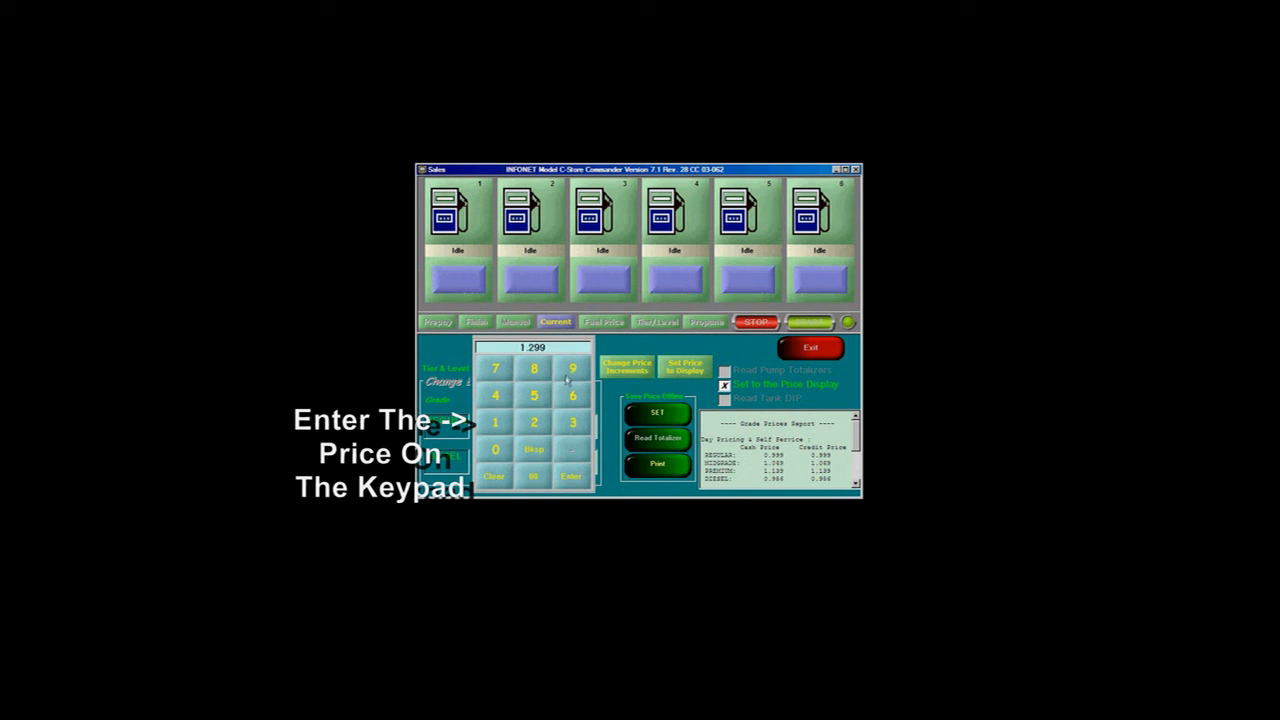
{"action": "left_click", "coordinate": [571, 477]}
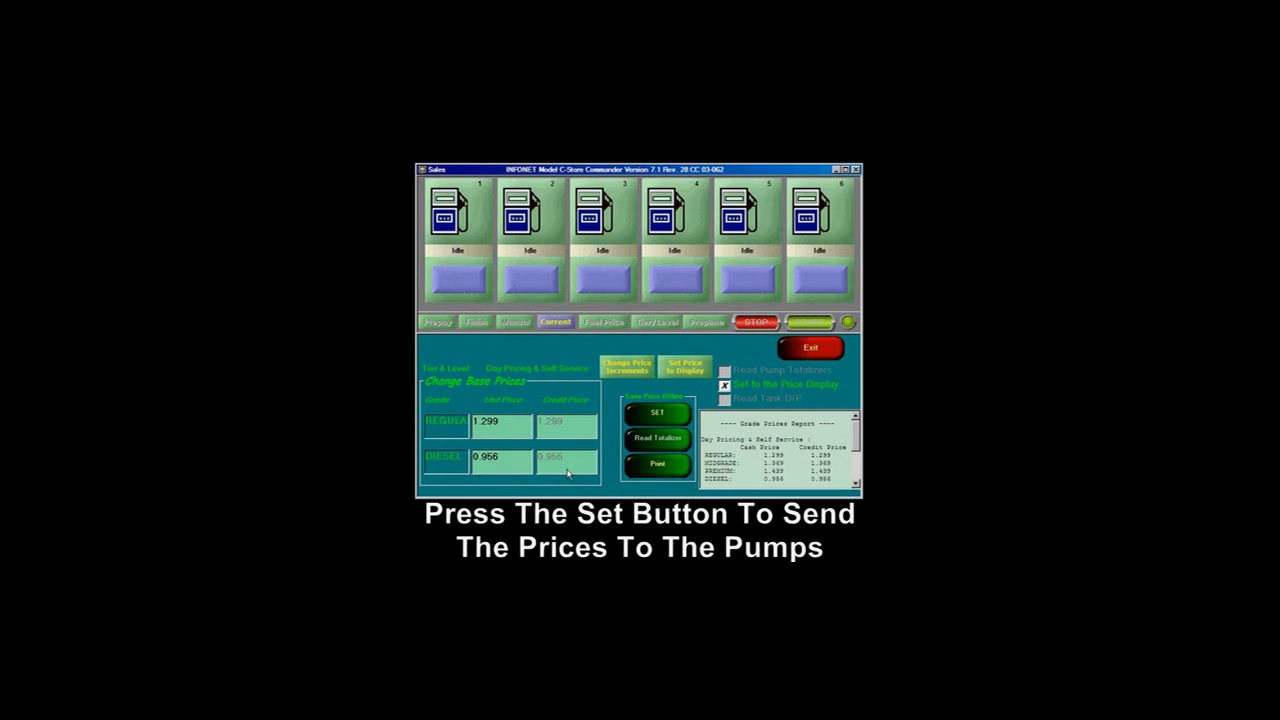